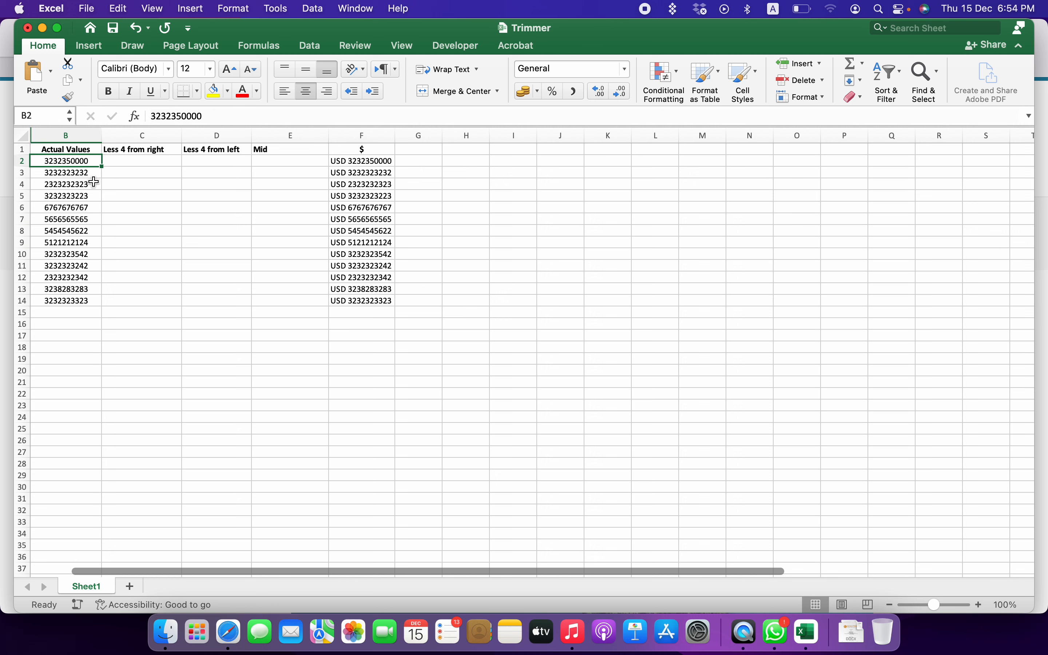
- Rename the headers in C1 and D1 to RIGHT and LEFT
left_click(120, 160)
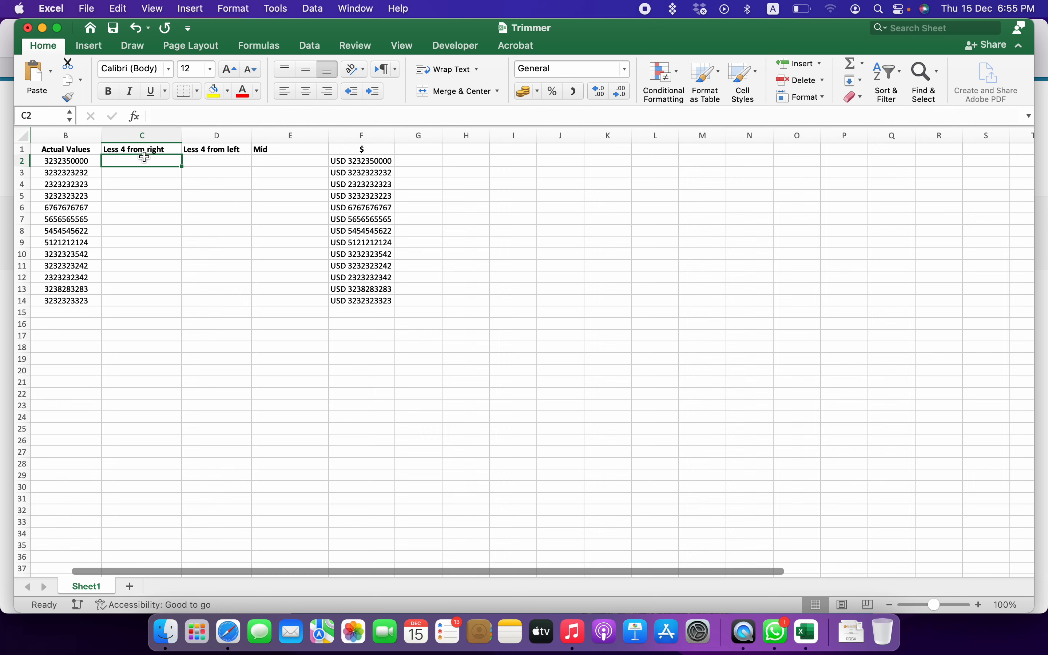
left_click(159, 150)
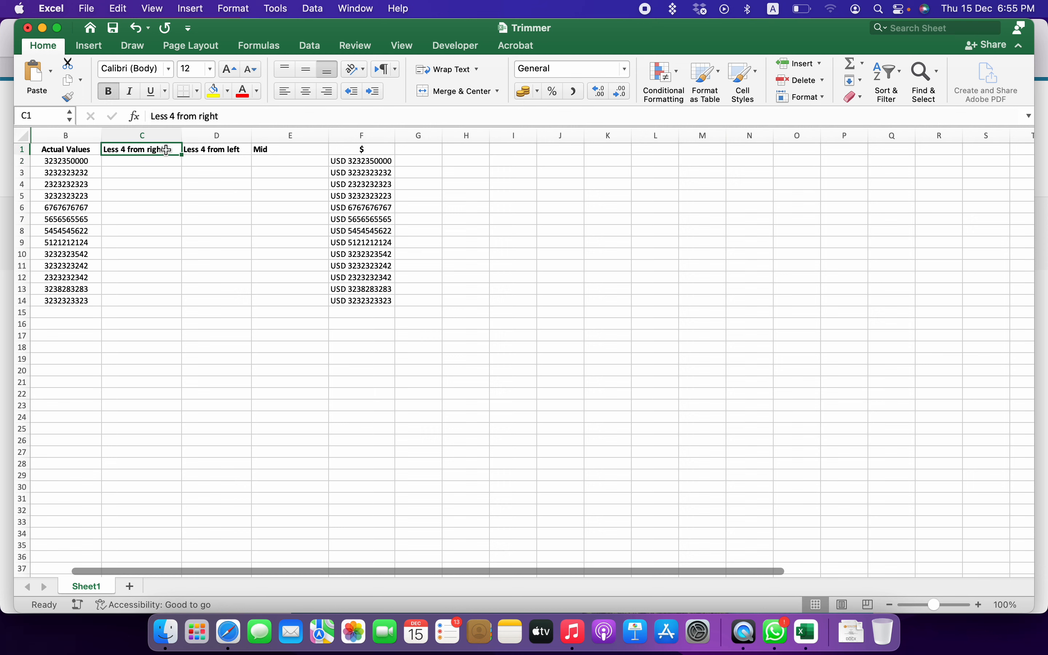
type("RIGHT")
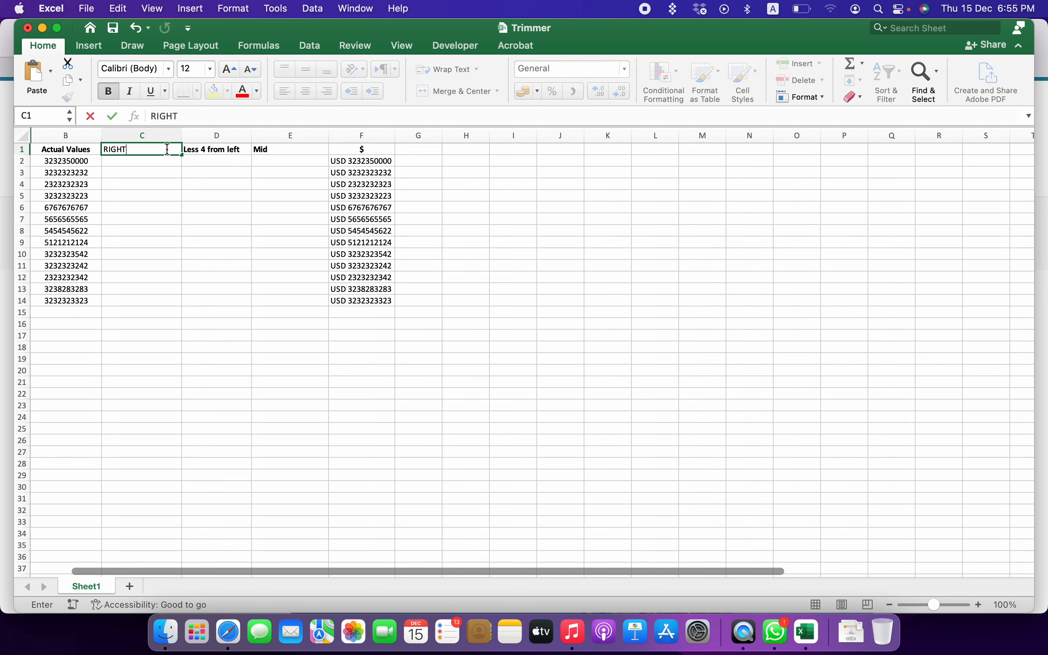
key("Return")
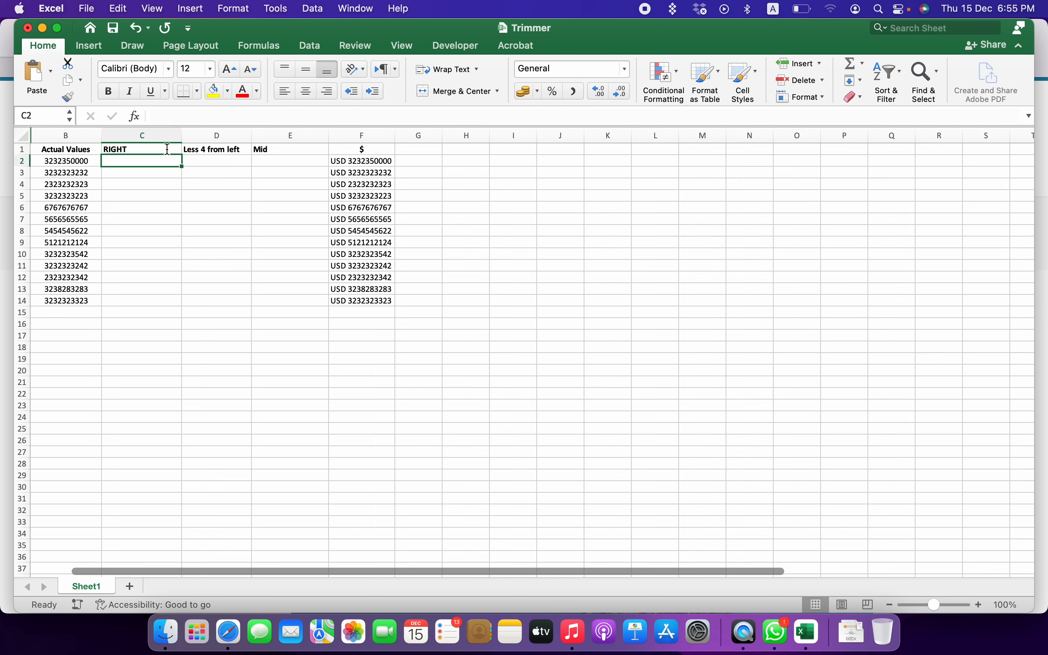
left_click(199, 150)
type("LEFT")
key("Return")
- Enter =RIGHT(B2,6) in C2 and fill it down the RIGHT column to row 14
key("Left")
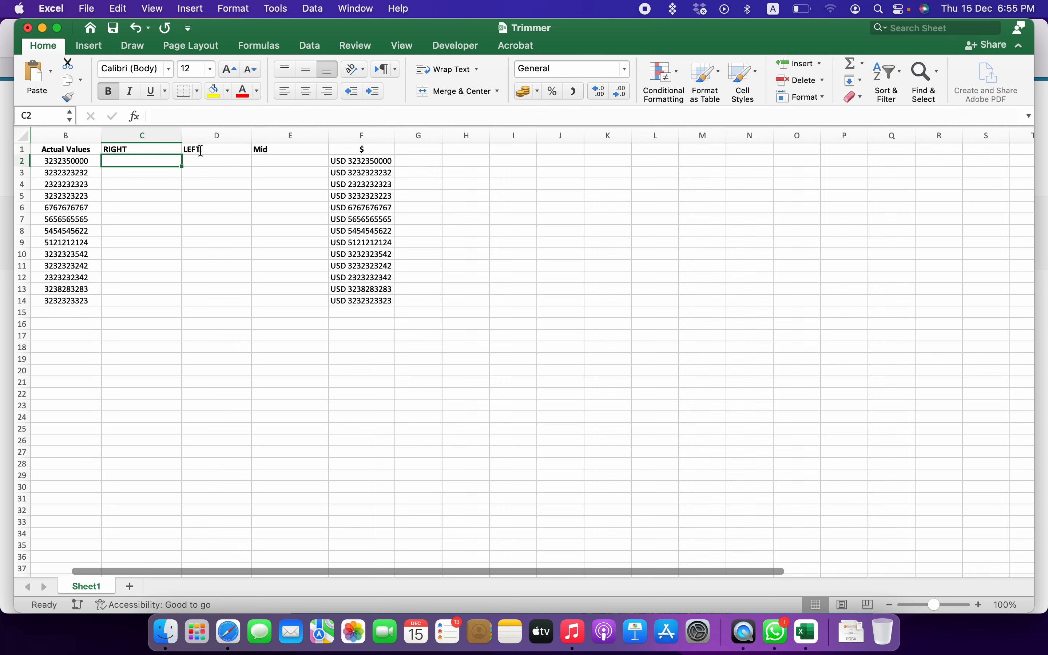
type("=")
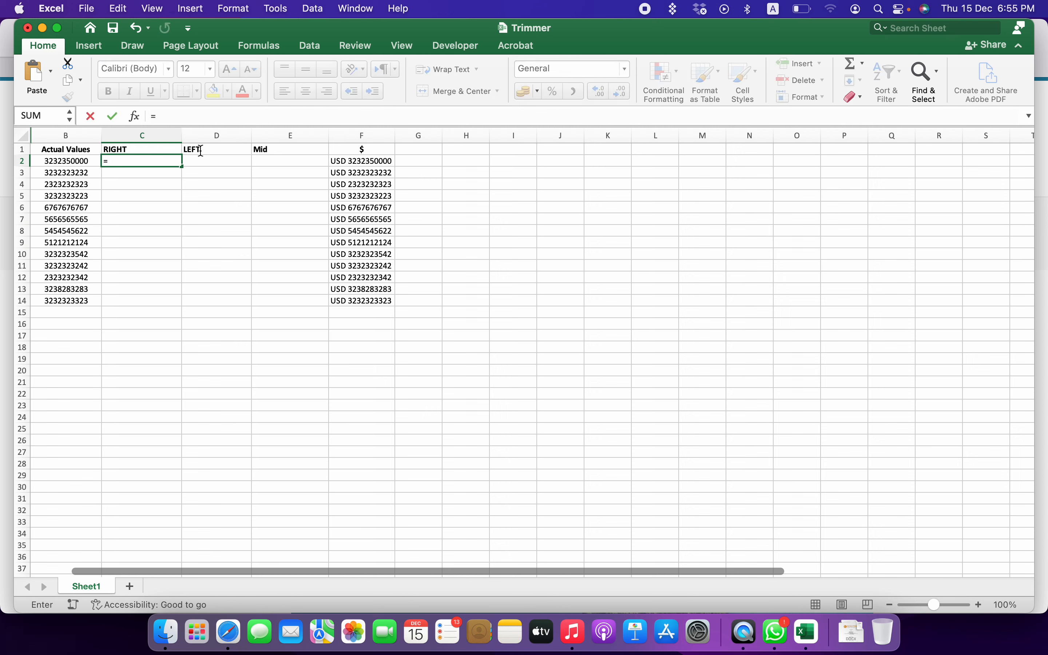
type("right(")
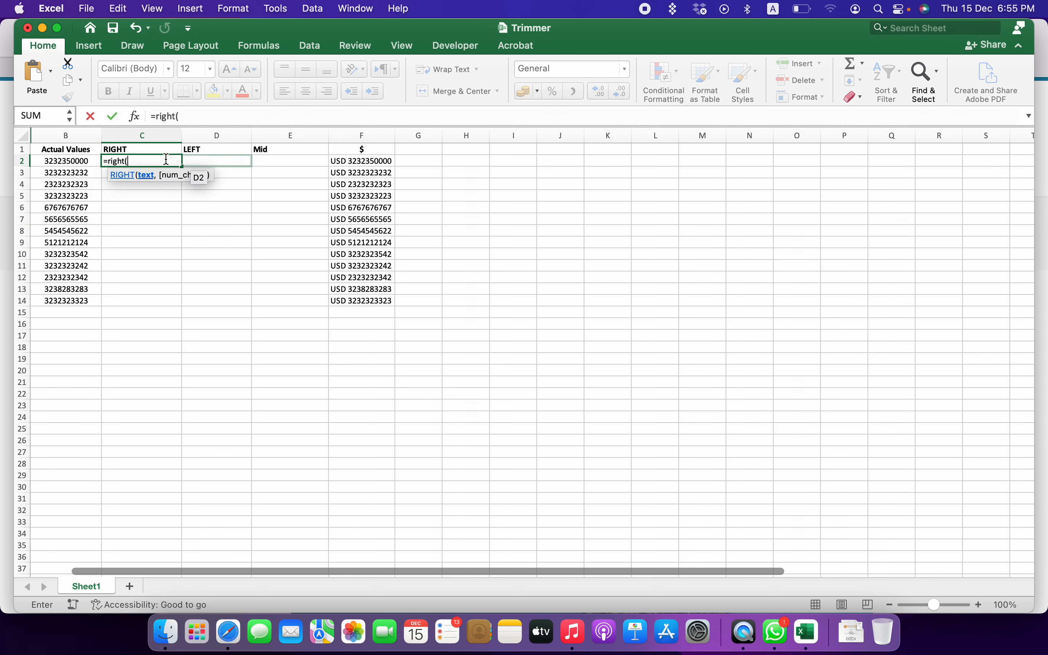
left_click(82, 161)
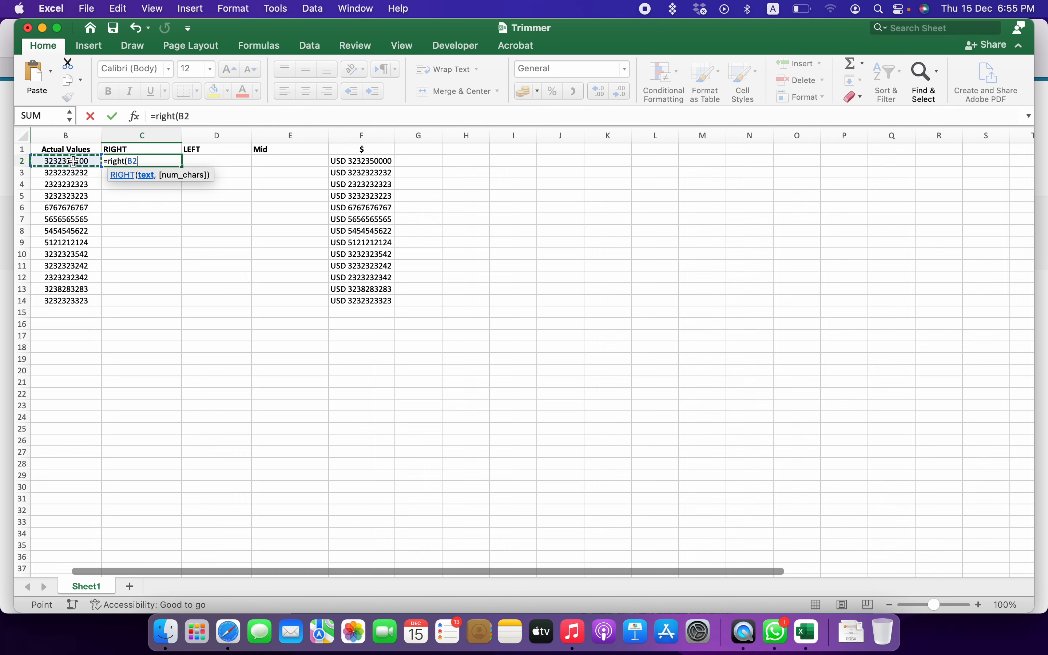
type(",6")
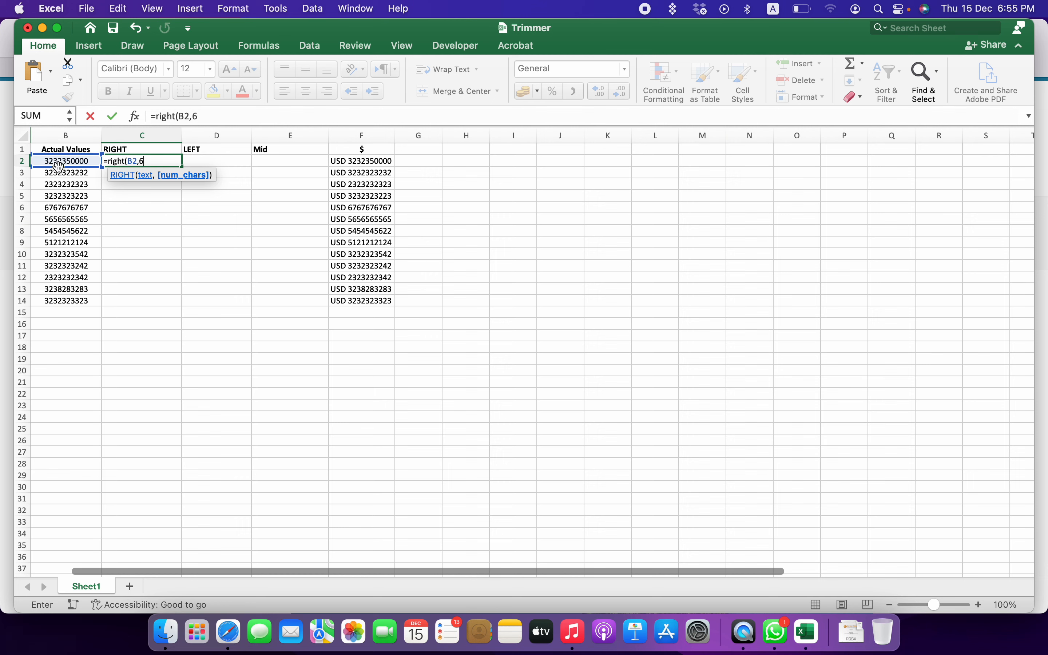
type(")")
key("Return")
key("Up")
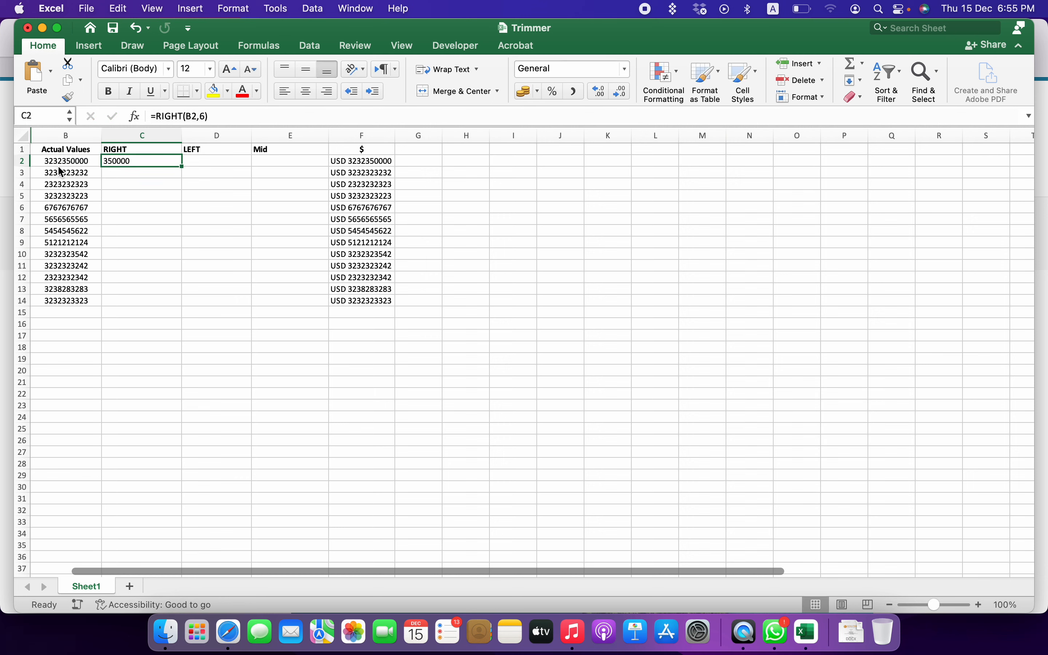
left_click_drag(182, 170, 183, 309)
left_click(130, 162)
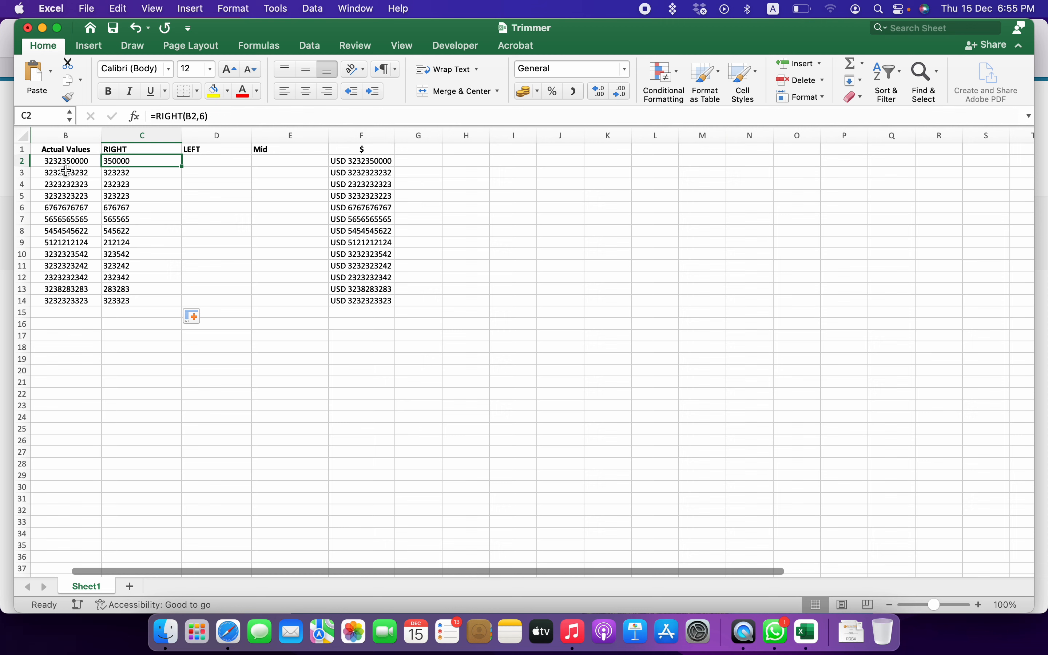
- Replace the fixed character count in C2 so the formula reads =RIGHT(B2,LEN(B2)-4)
left_click(81, 162)
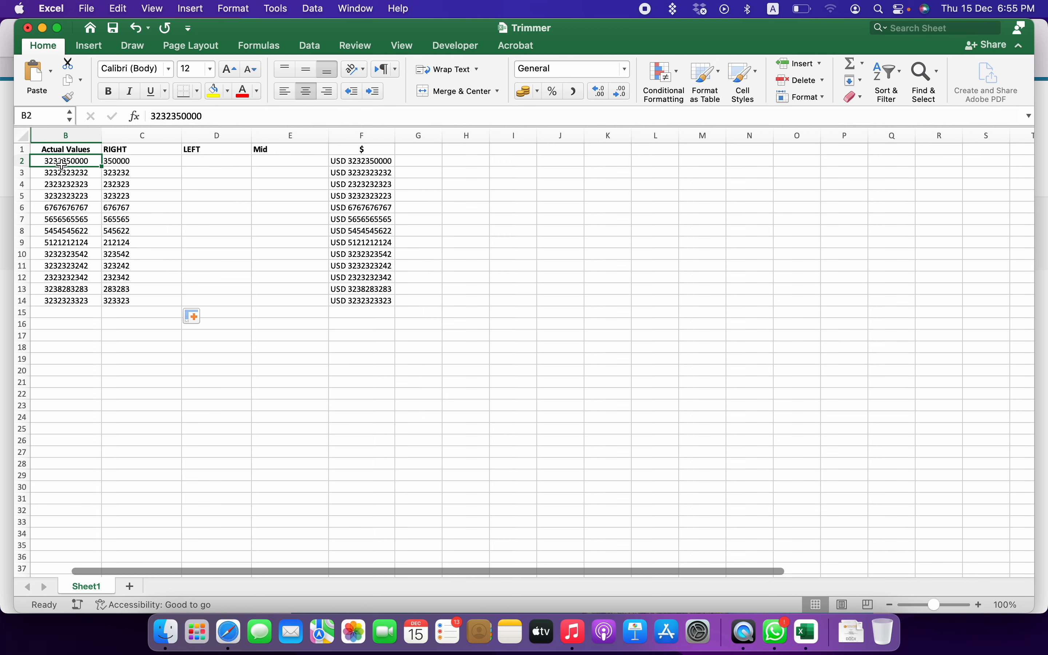
left_click(117, 160)
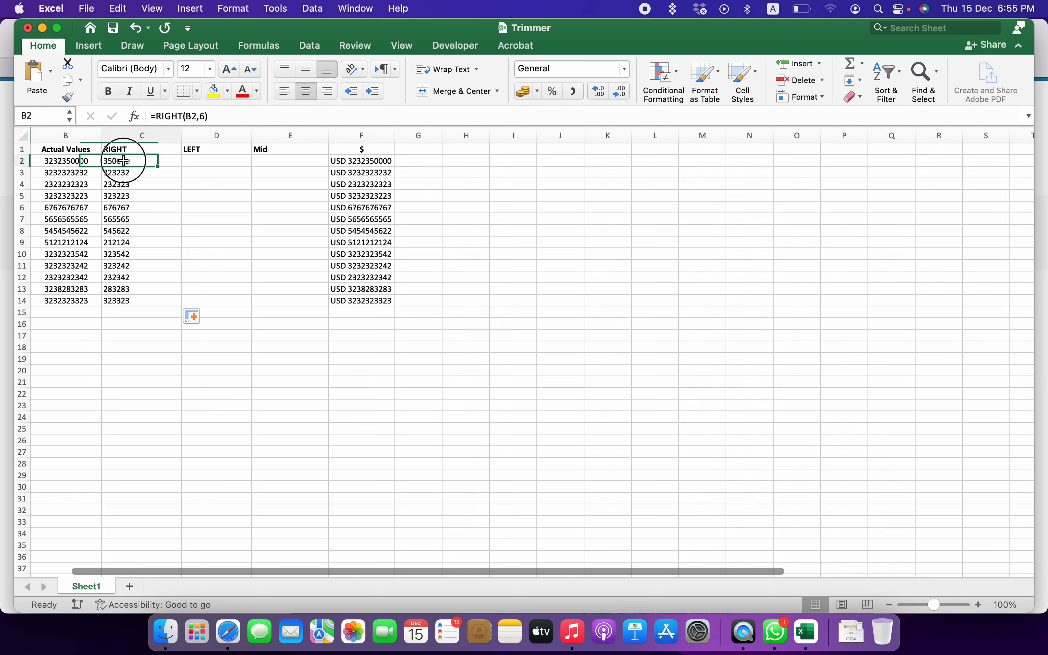
left_click(205, 116)
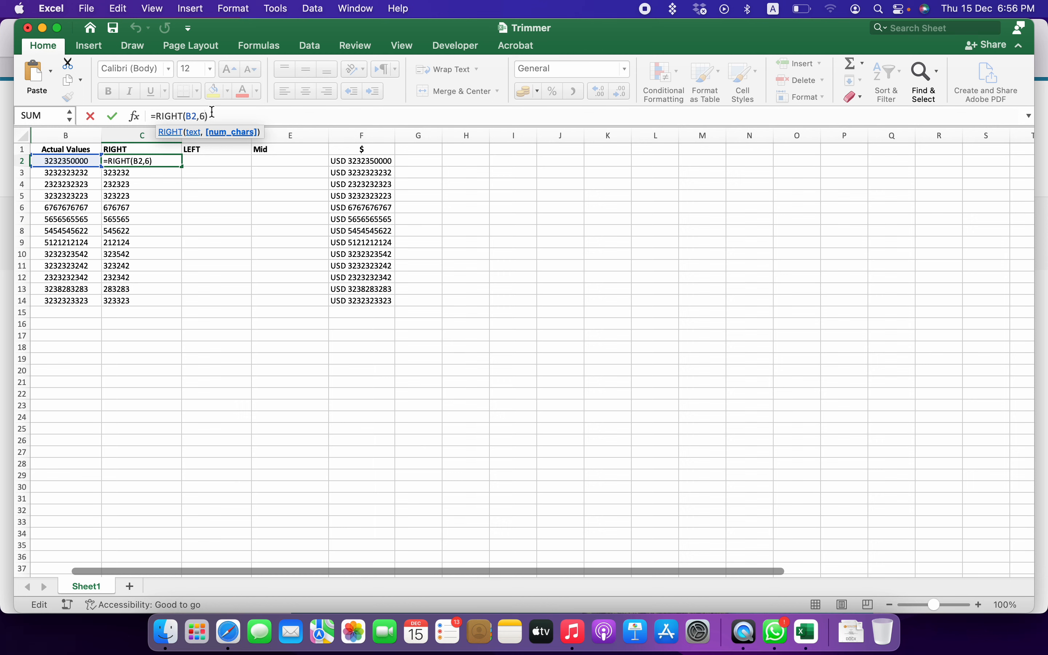
key("BackSpace")
type("len")
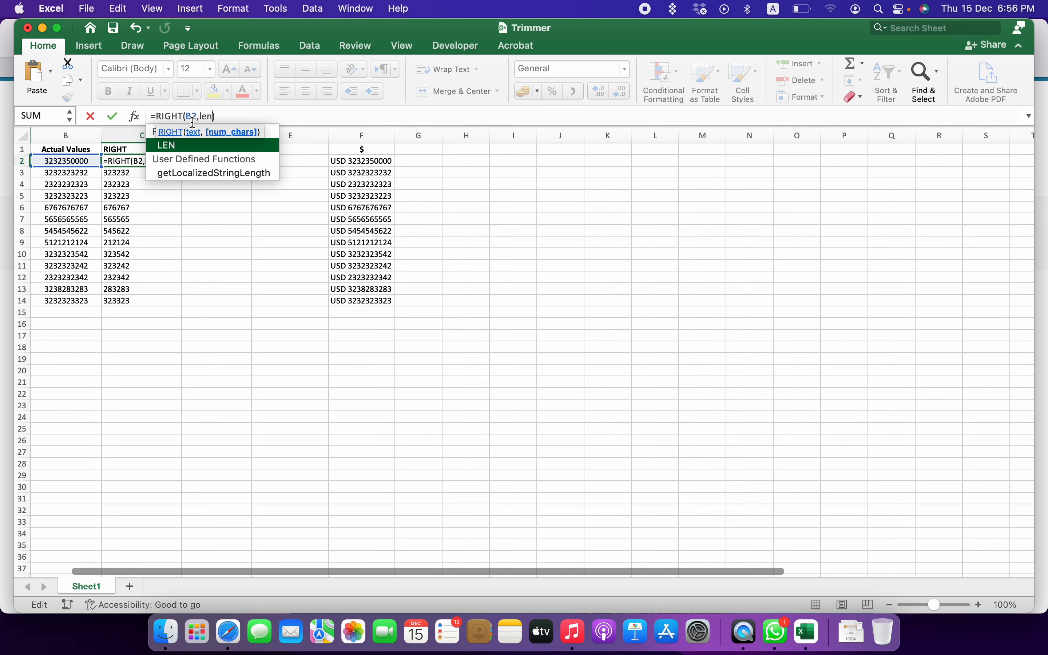
type("(")
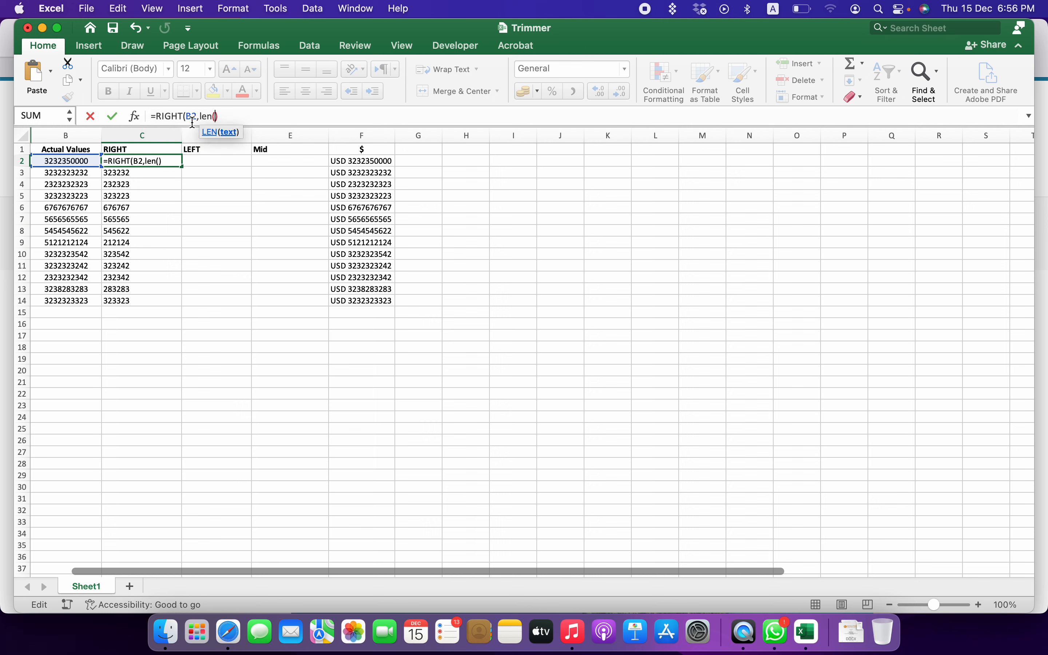
left_click(76, 161)
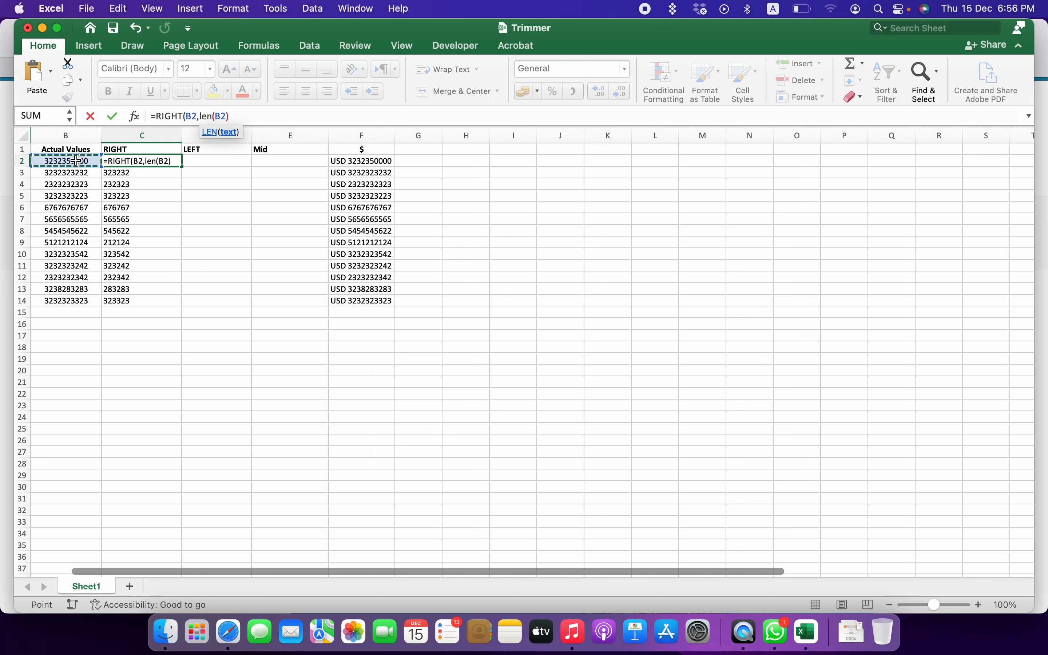
type(")-")
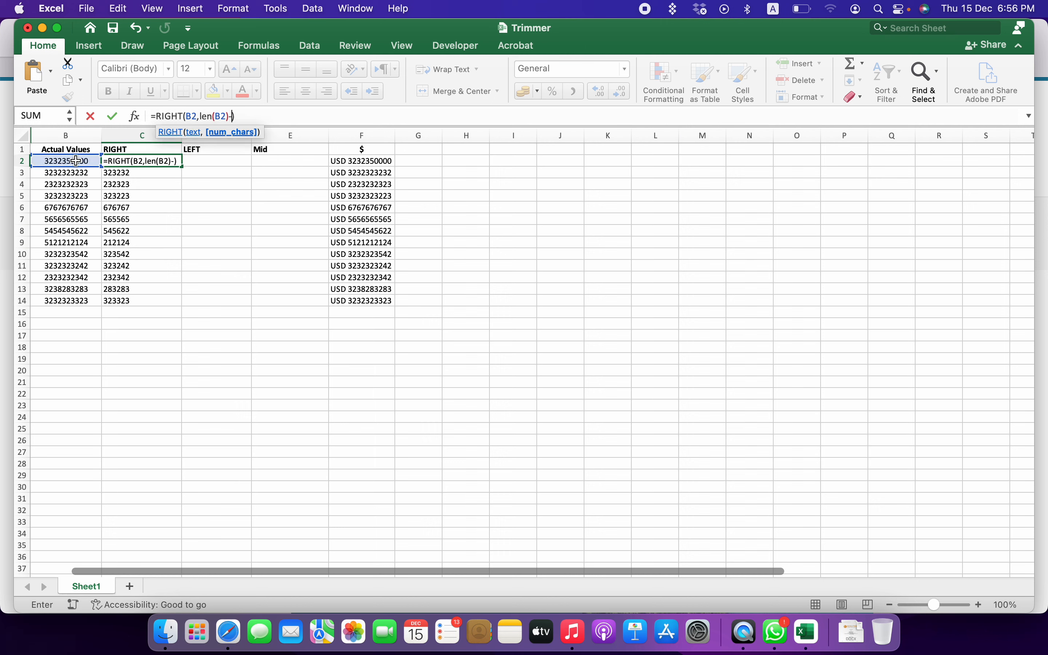
type("4")
key("Return")
- Fill the LEN-based formula from C2 down the RIGHT column to row 14
left_click(130, 161)
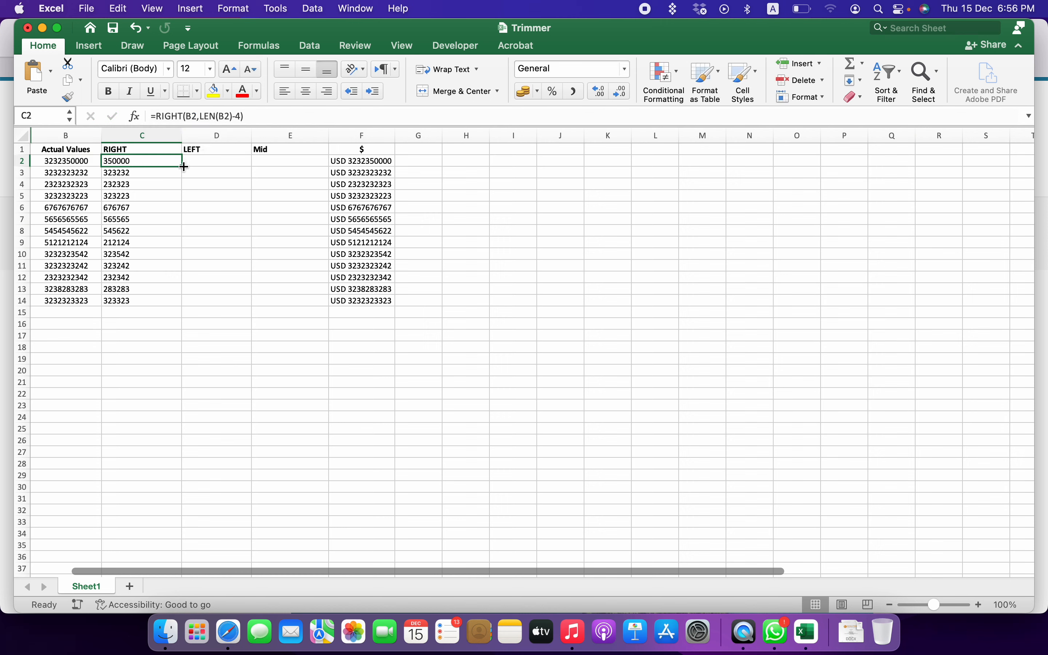
left_click_drag(184, 167, 169, 308)
left_click(168, 160)
- Enter =LEFT(C2,2) in D2 and fill it down the LEFT column to row 14
left_click(228, 163)
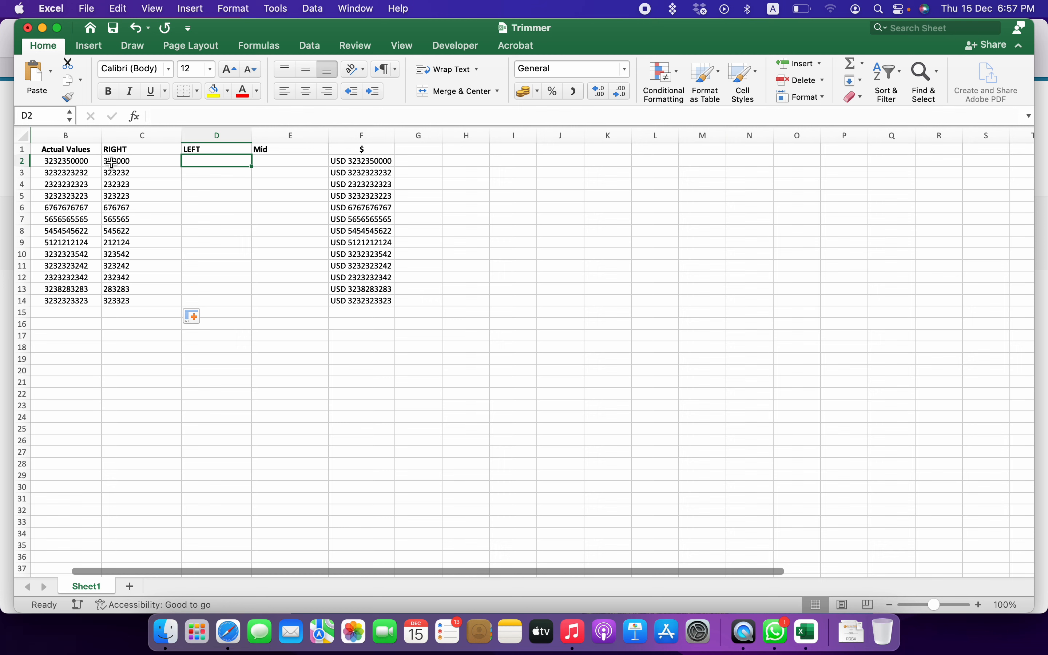
type("=")
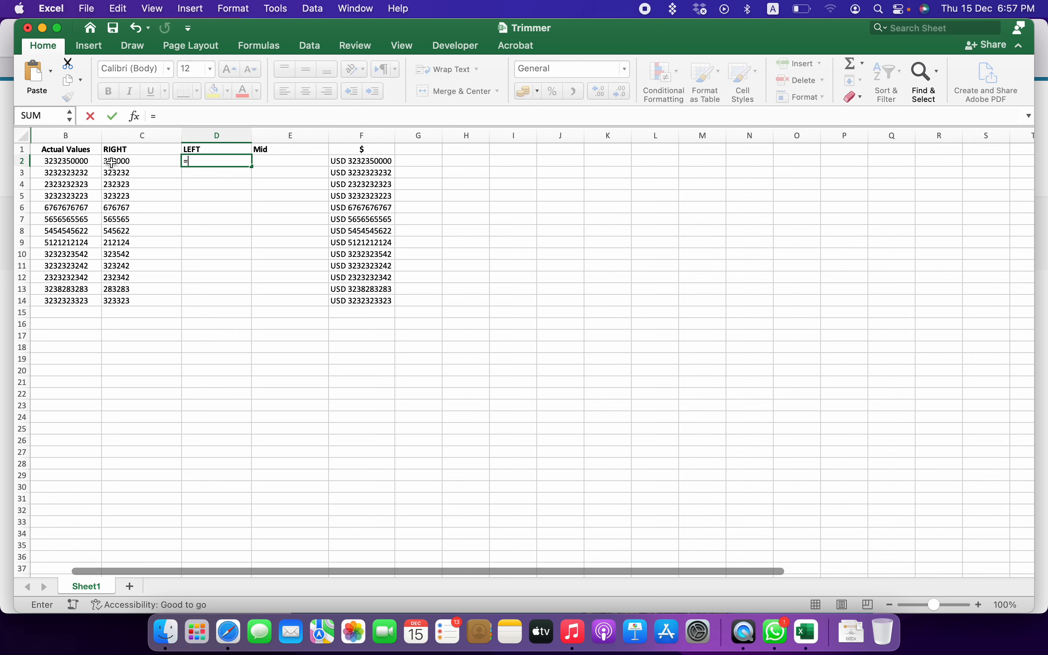
type("left(")
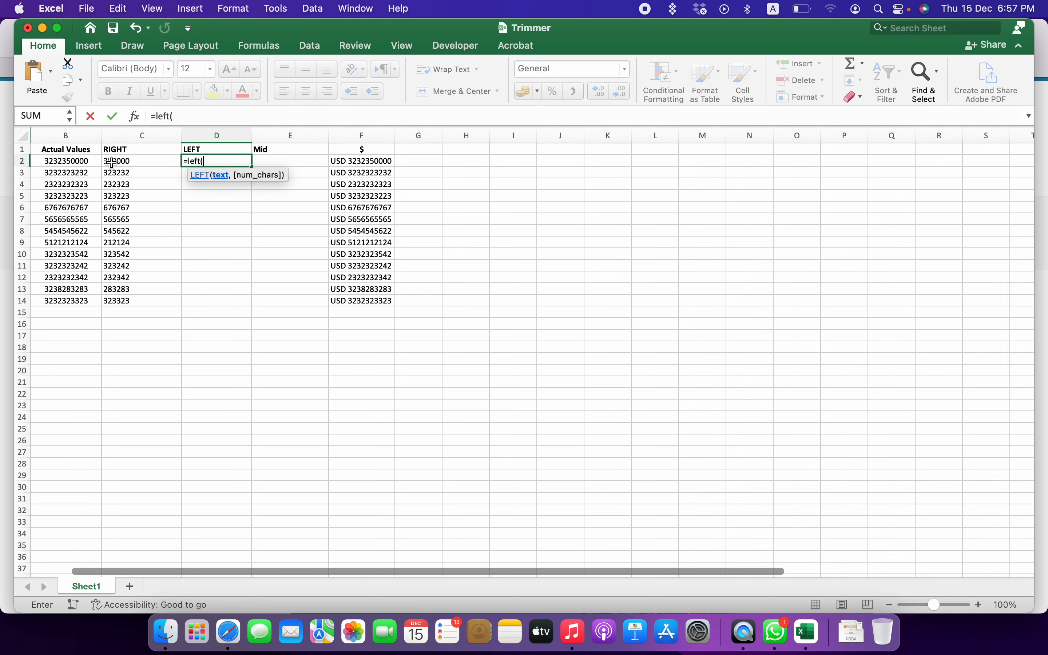
left_click(137, 165)
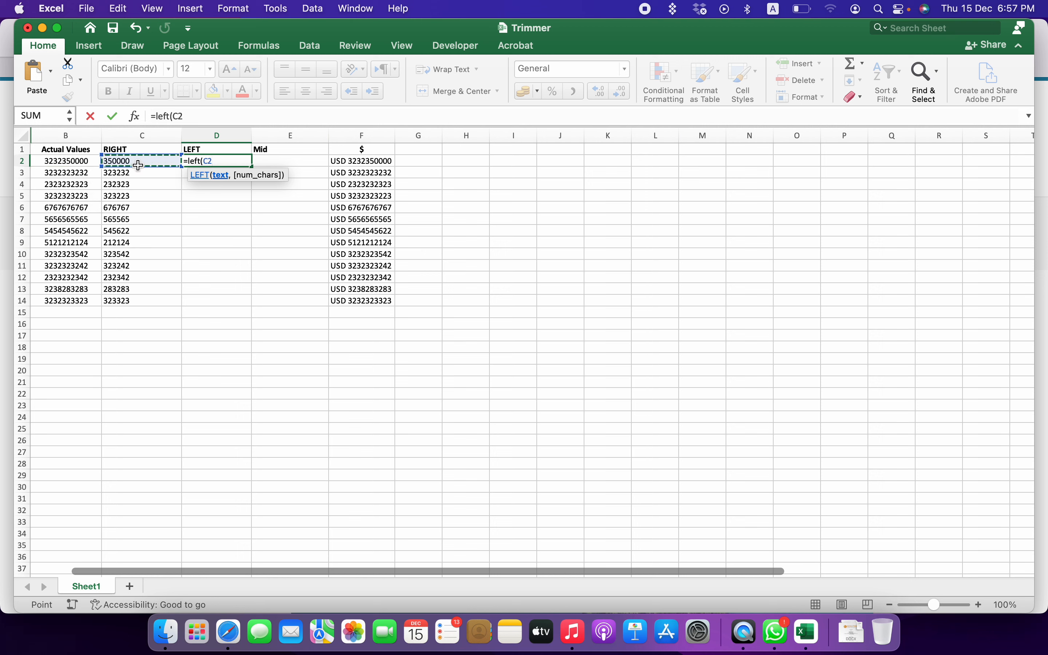
type(",2")
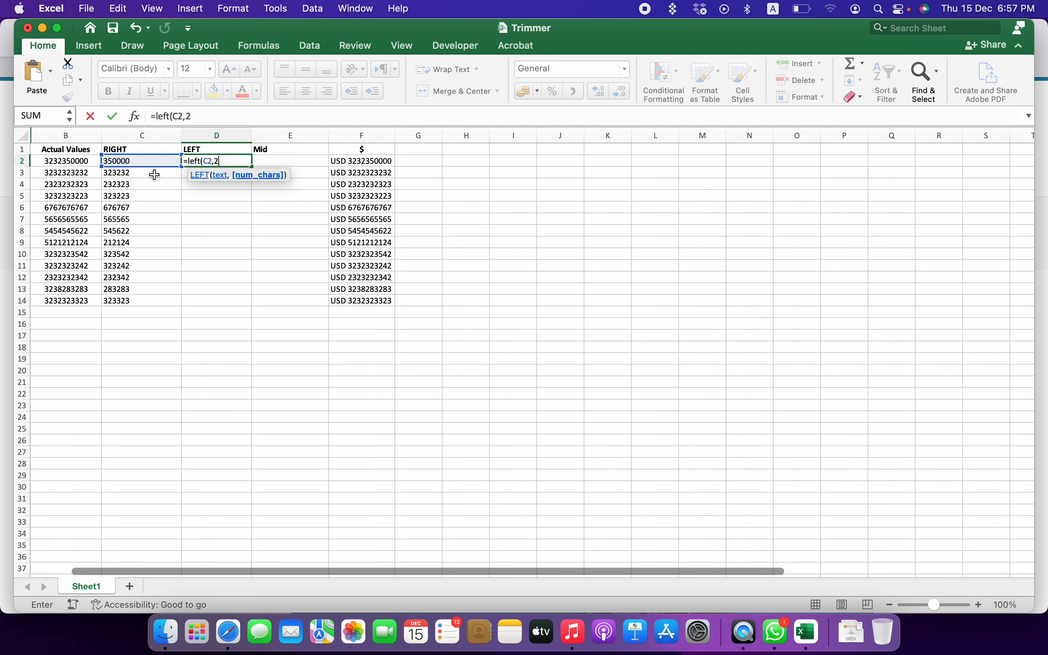
type(")")
key("ctrl+Return")
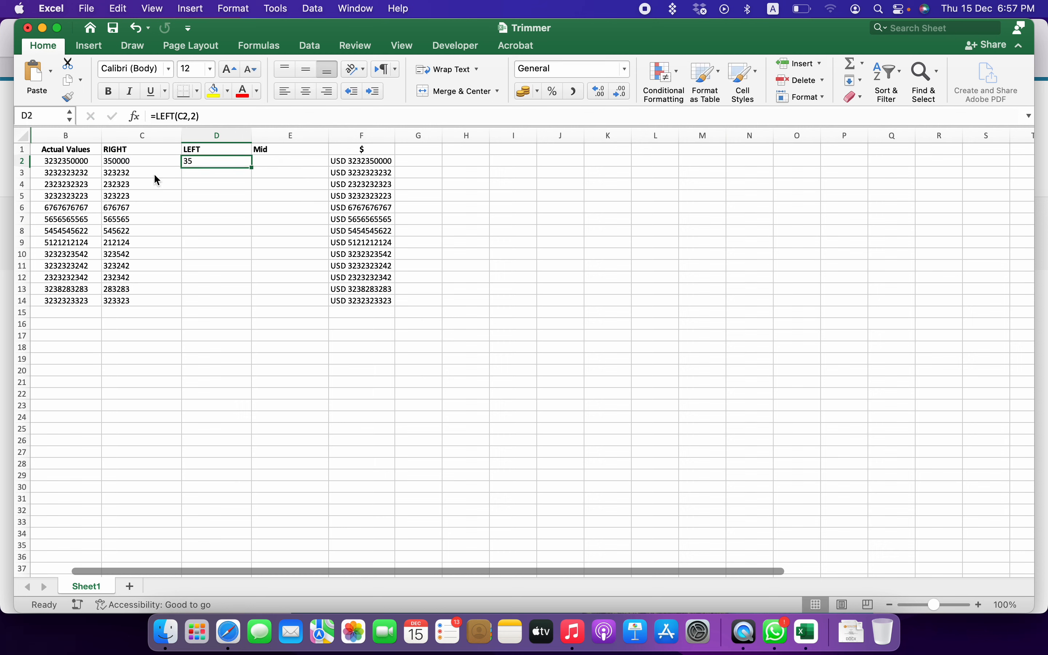
left_click_drag(253, 166, 244, 303)
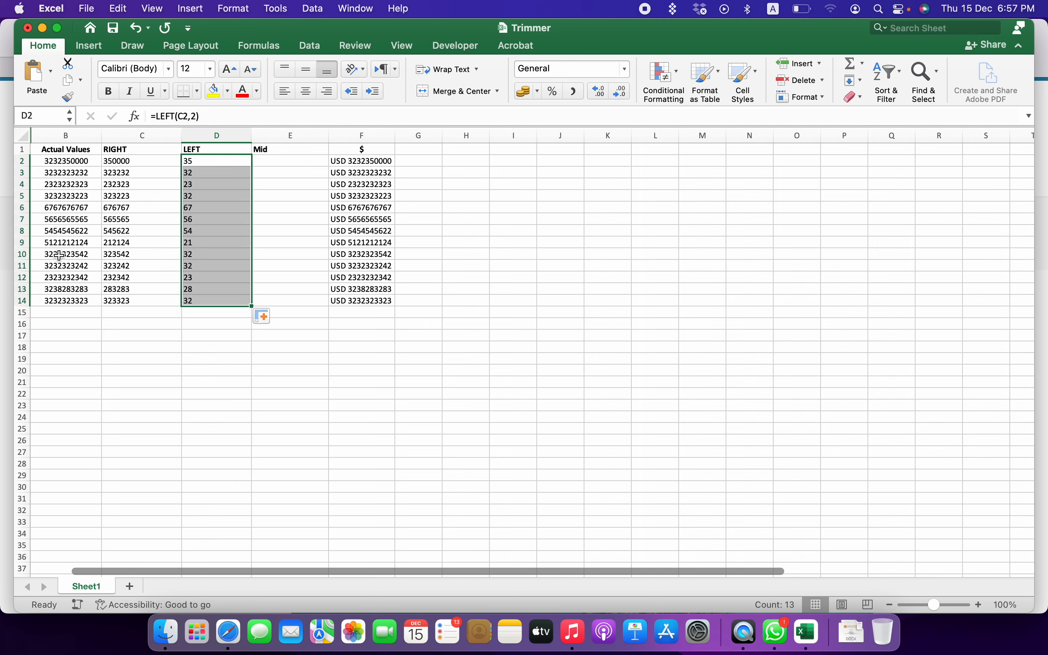
- Change the D2 formula to =LEFT(C2,LEN(C2)-4) and fill it down the LEFT column to row 14
left_click(229, 159)
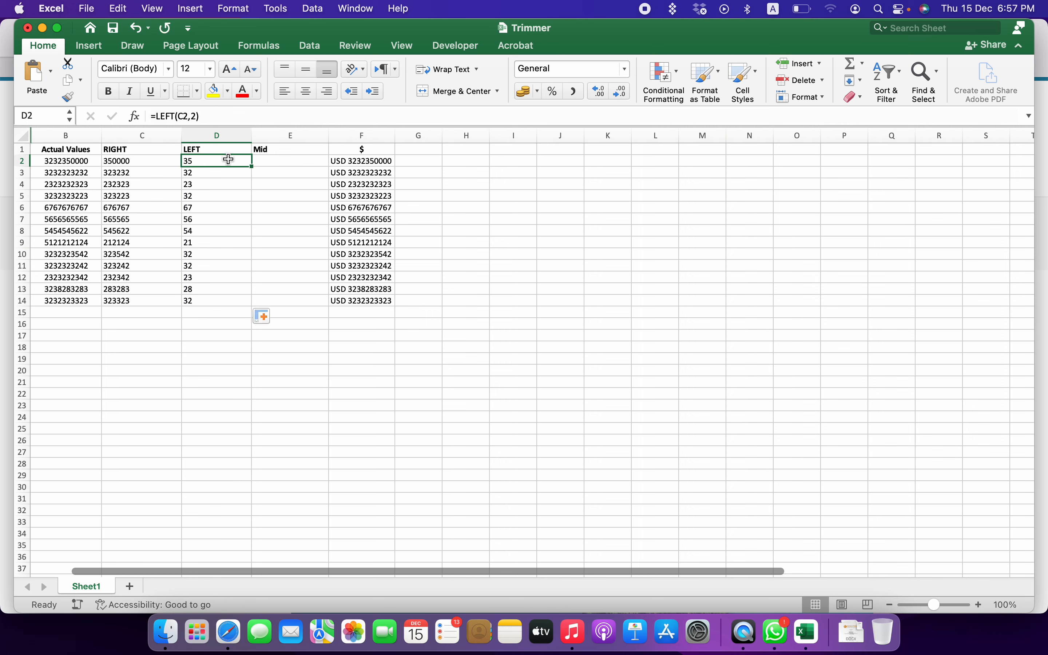
left_click(195, 116)
key("BackSpace")
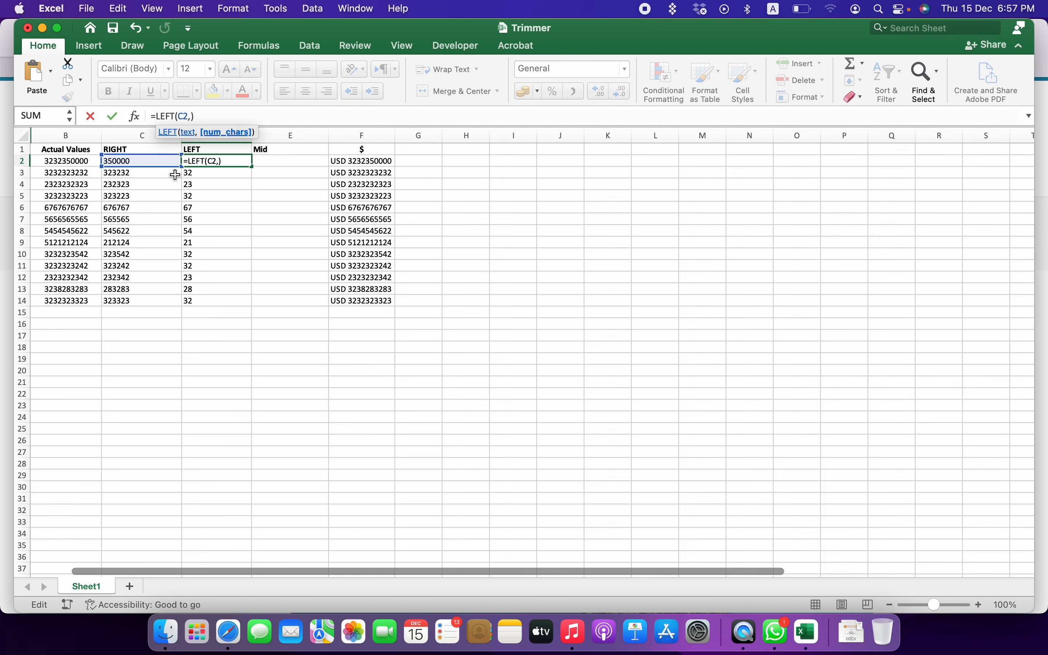
type("len(")
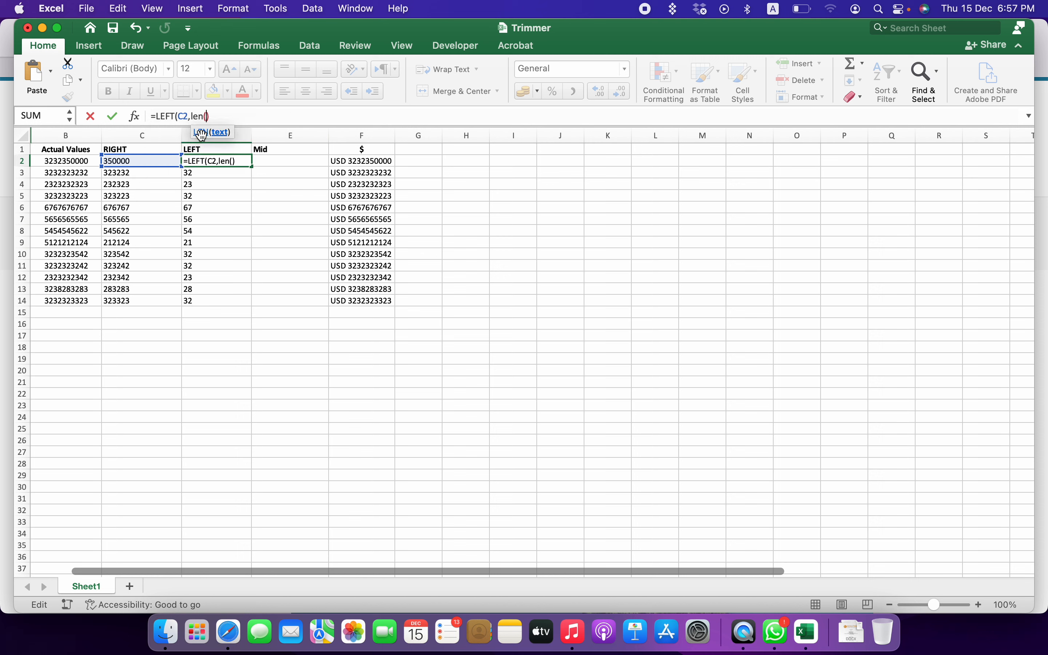
left_click(166, 161)
type(")")
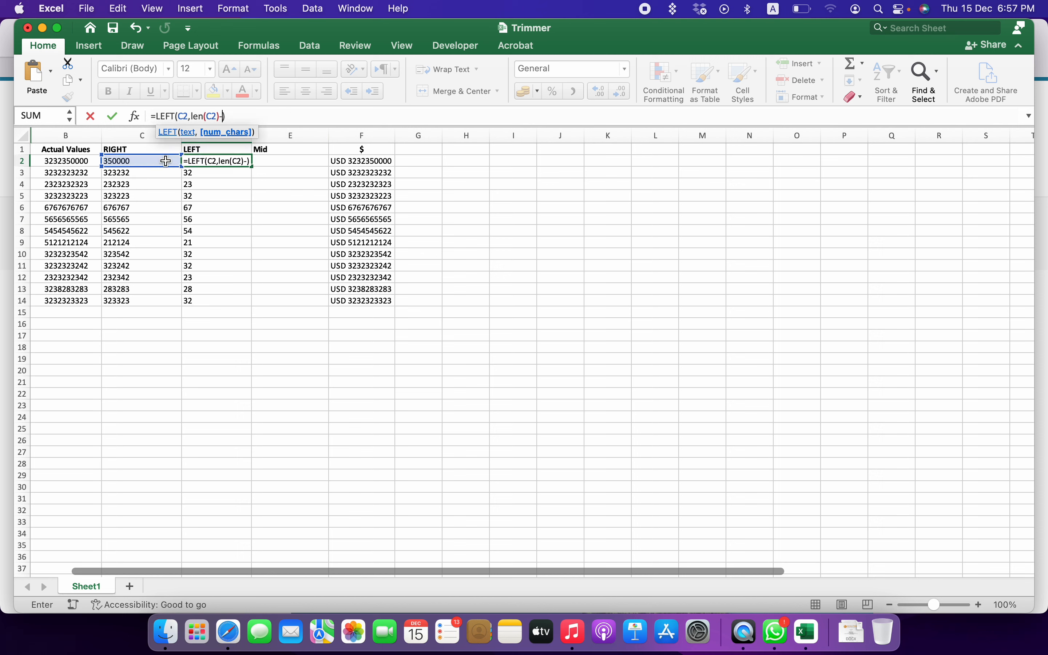
type("-4")
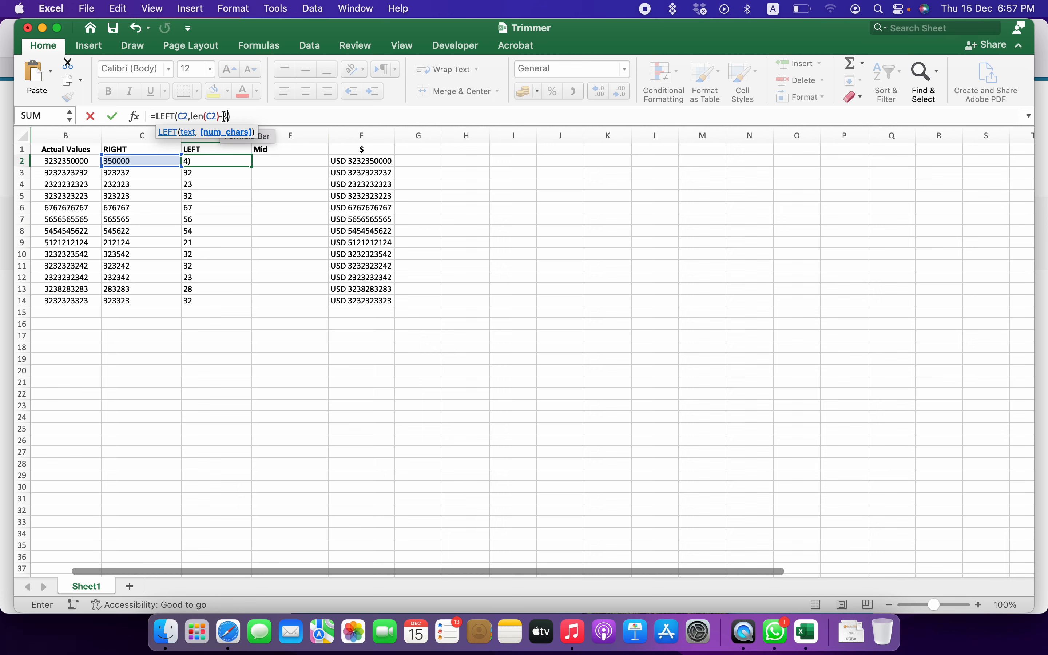
key("Return")
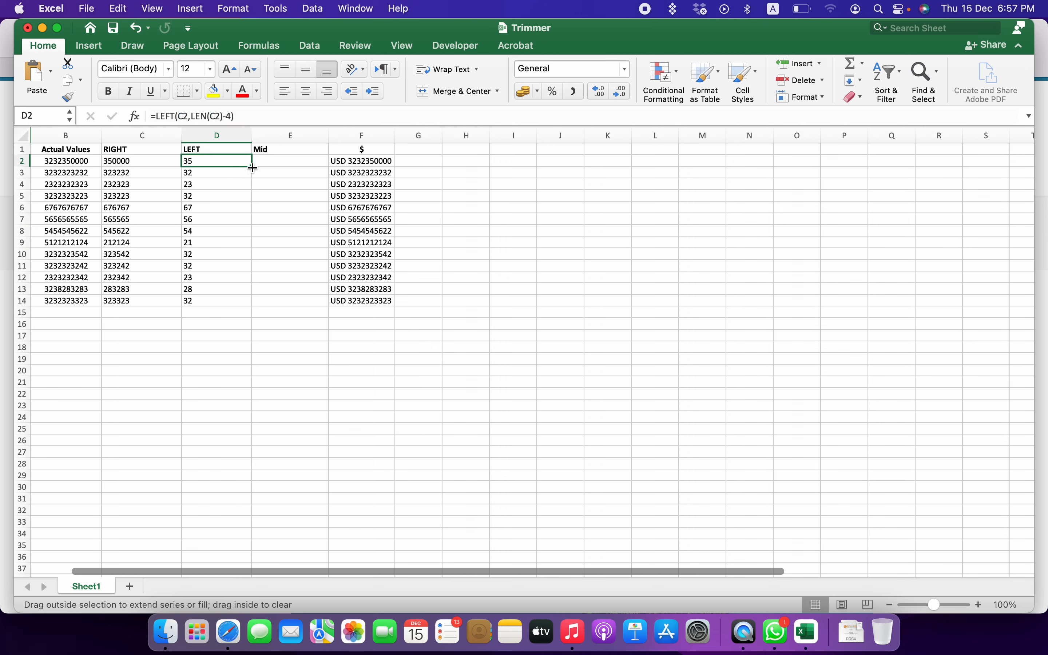
double_click(252, 166)
left_click_drag(138, 159, 207, 277)
left_click_drag(207, 160, 207, 303)
left_click_drag(65, 162, 68, 300)
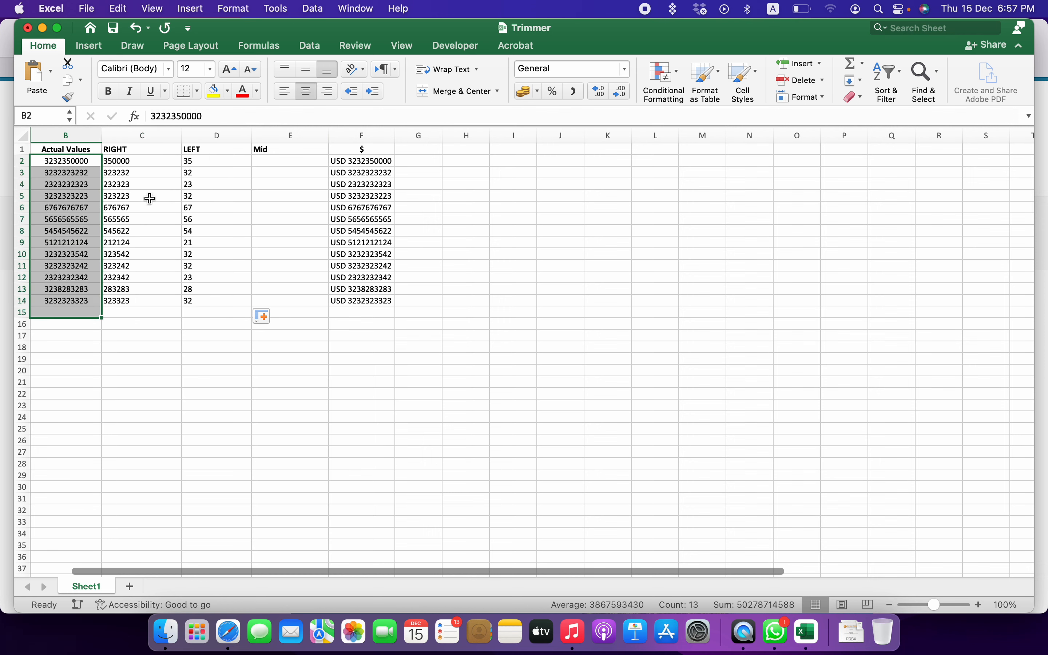
left_click(147, 186)
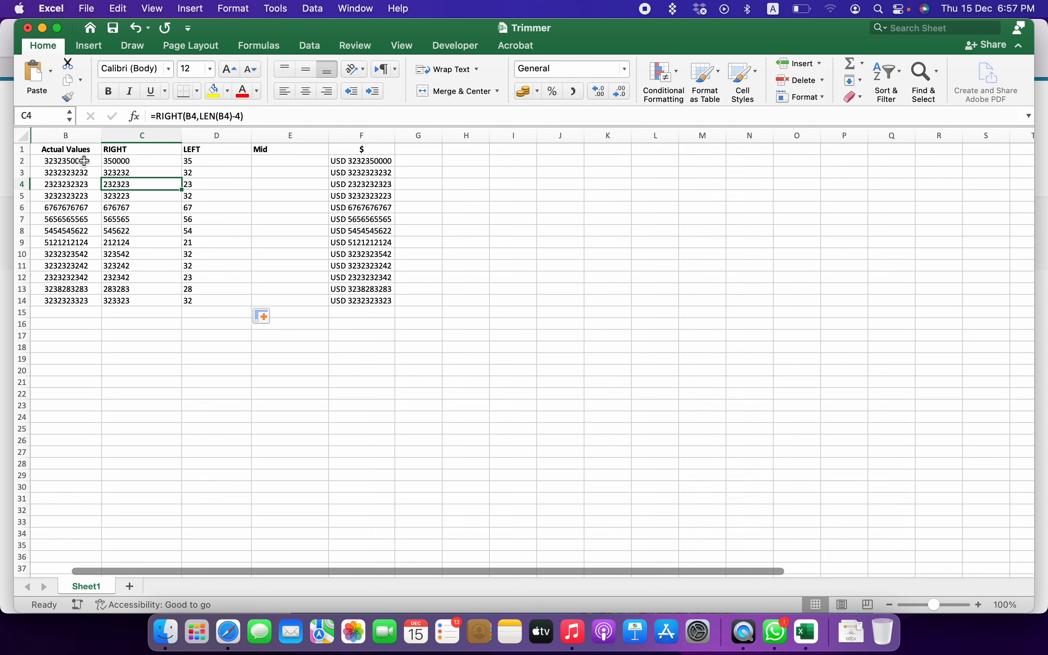
left_click(85, 161)
double_click(96, 161)
key("BackSpace")
key("BackSpace")
type("32")
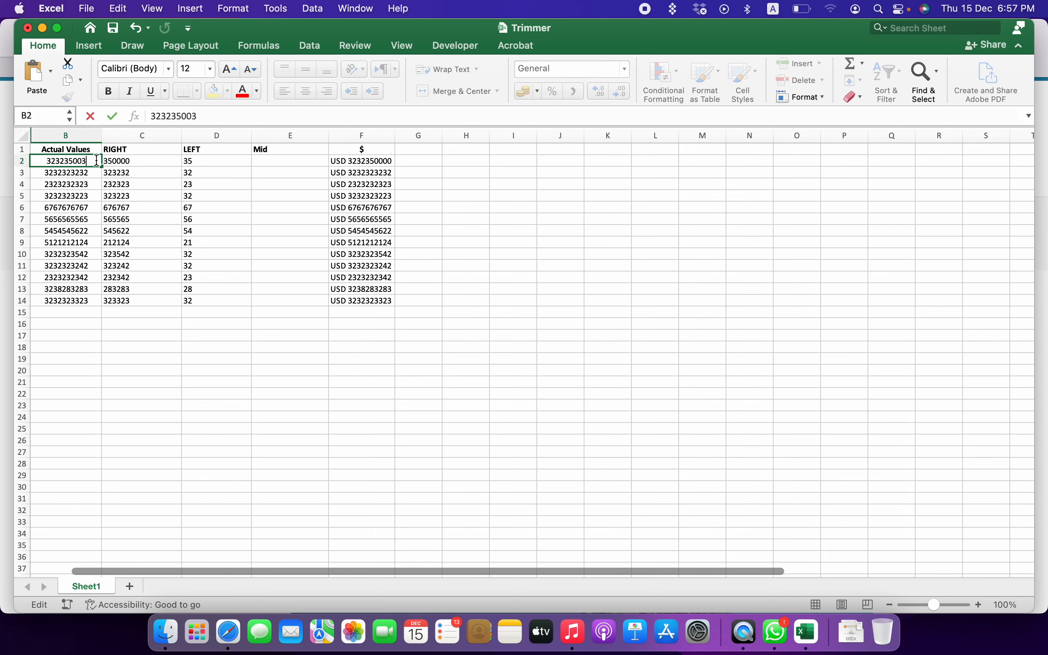
key("Return")
left_click(98, 164)
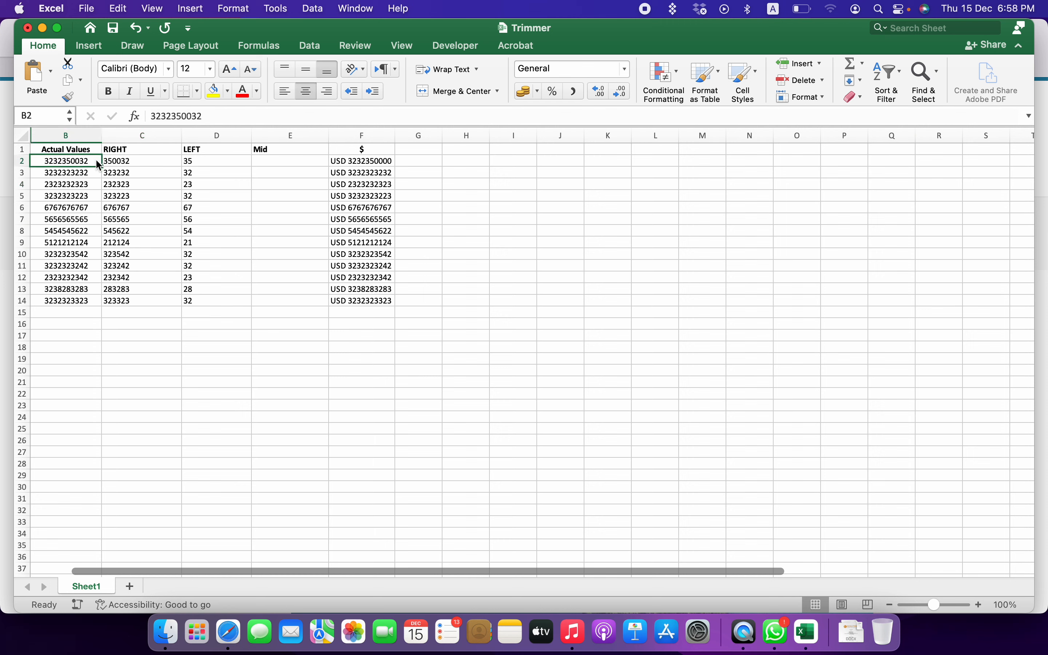
double_click(69, 161)
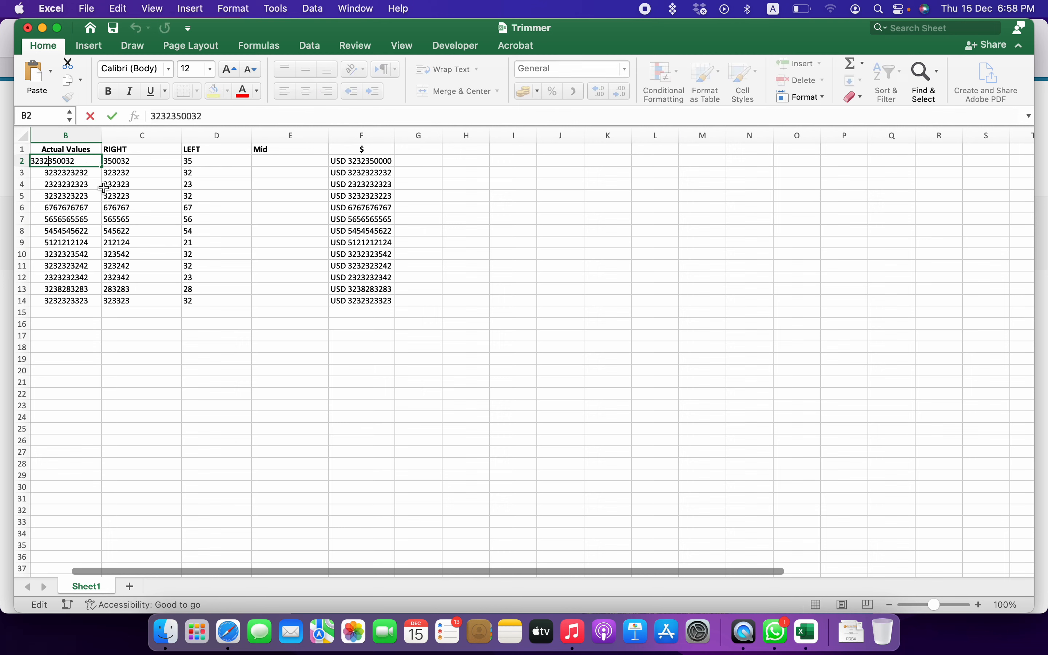
key("BackSpace")
type("4")
key("Return")
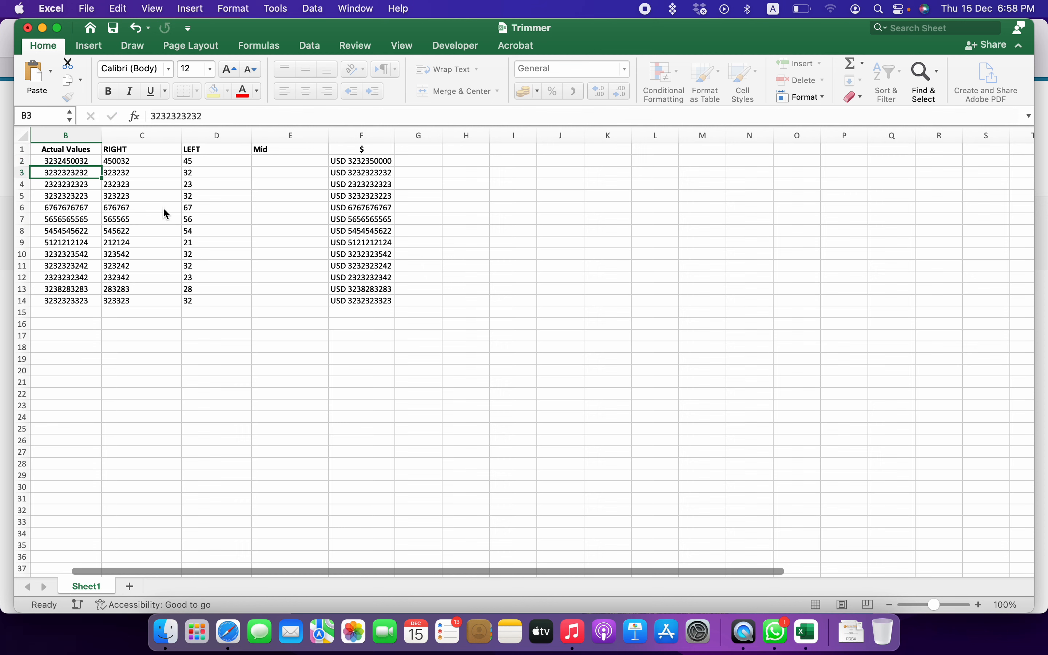
- Examine the RIGHT and LEFT formulas in C2 and D2 and the extracted values in the LEFT column
left_click(202, 161)
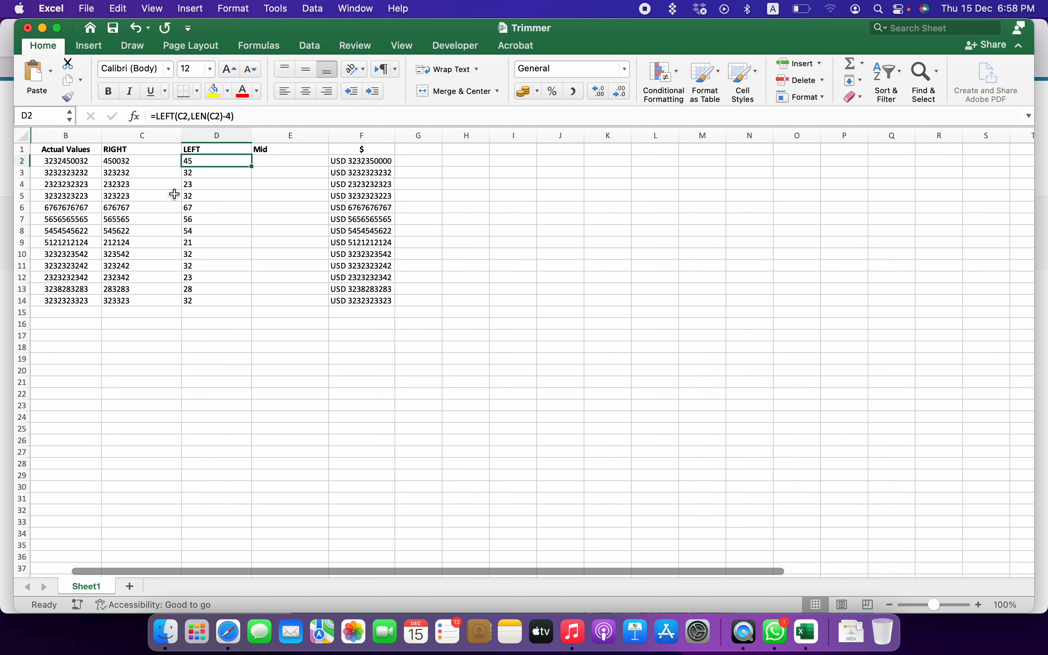
left_click_drag(192, 162, 193, 300)
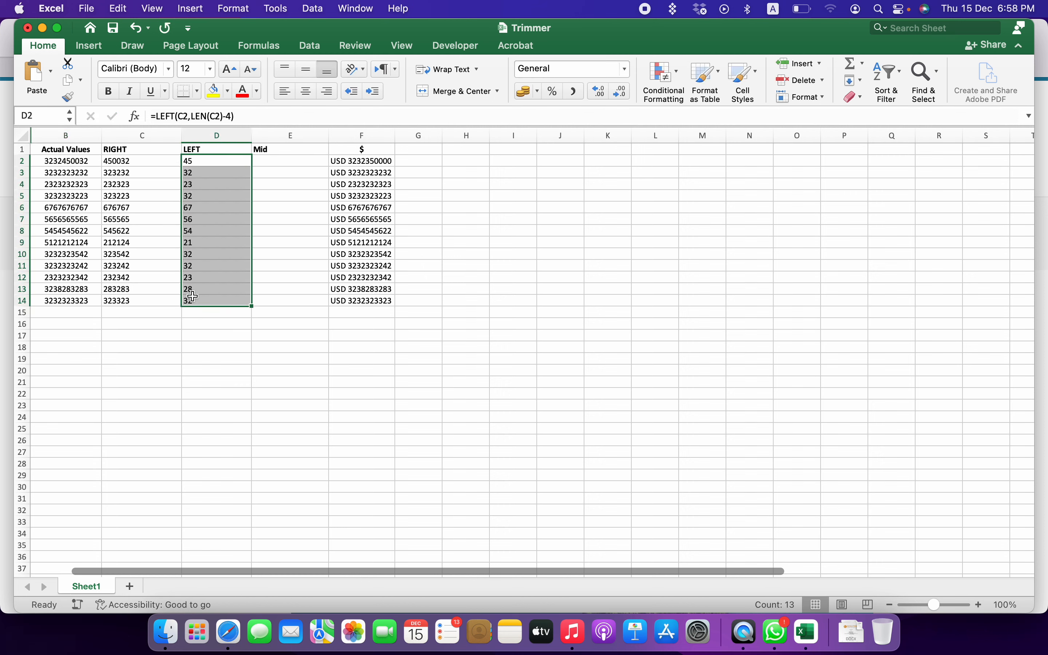
left_click(125, 164)
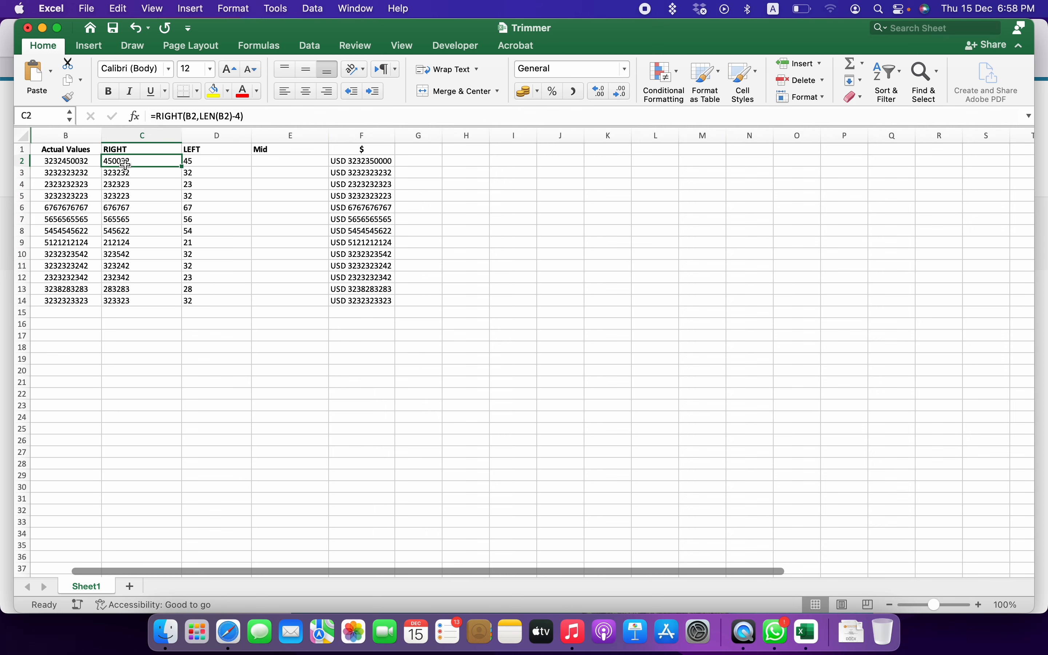
left_click(192, 163)
left_click(142, 160)
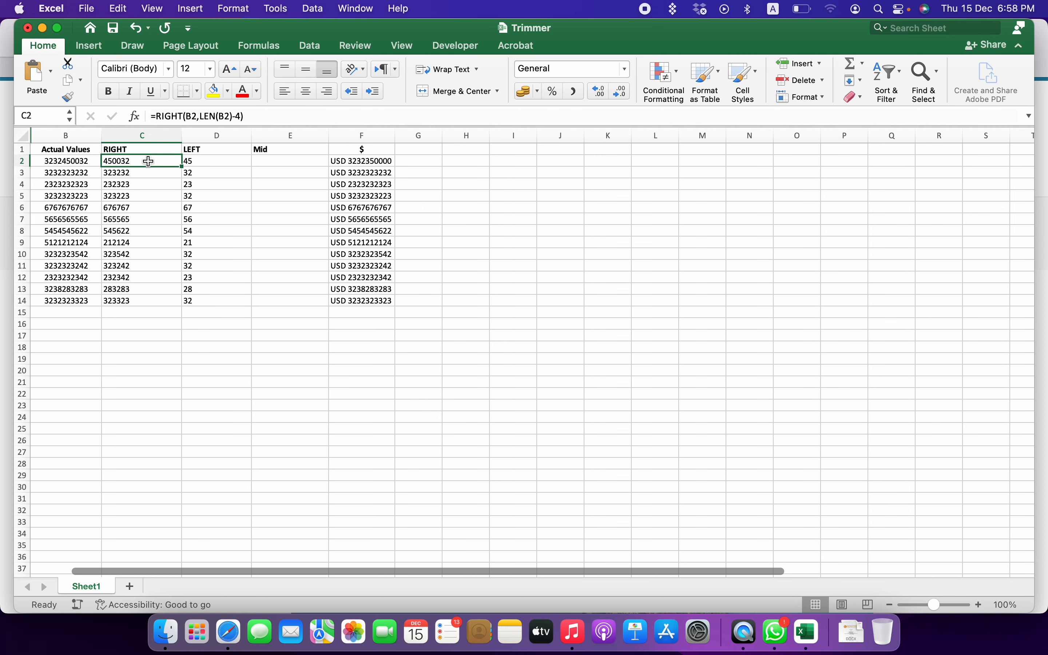
left_click(215, 159)
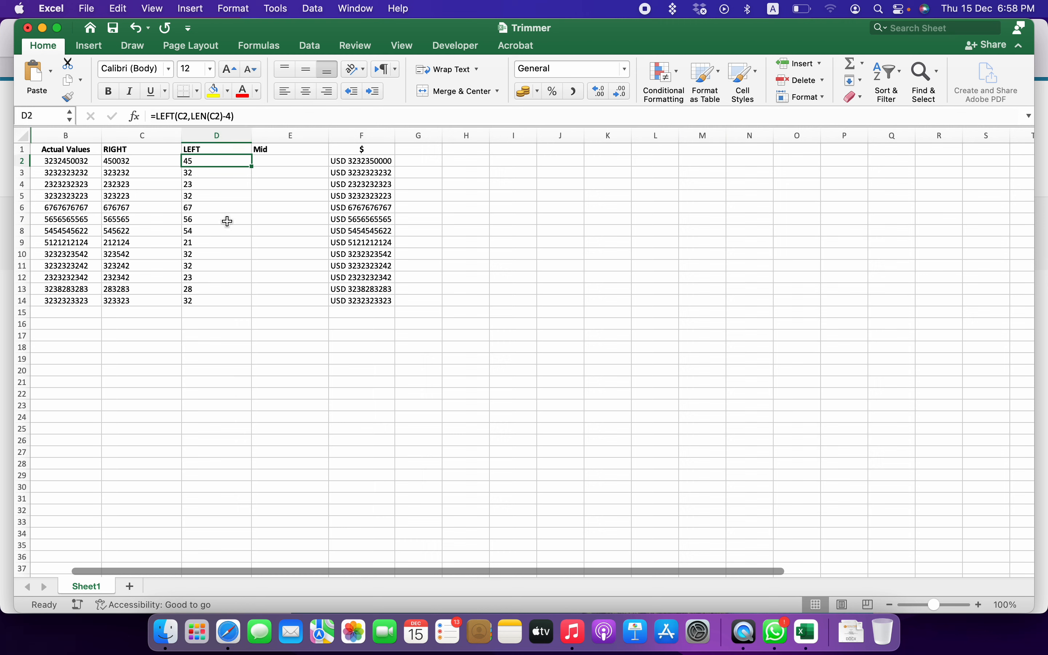
left_click(272, 160)
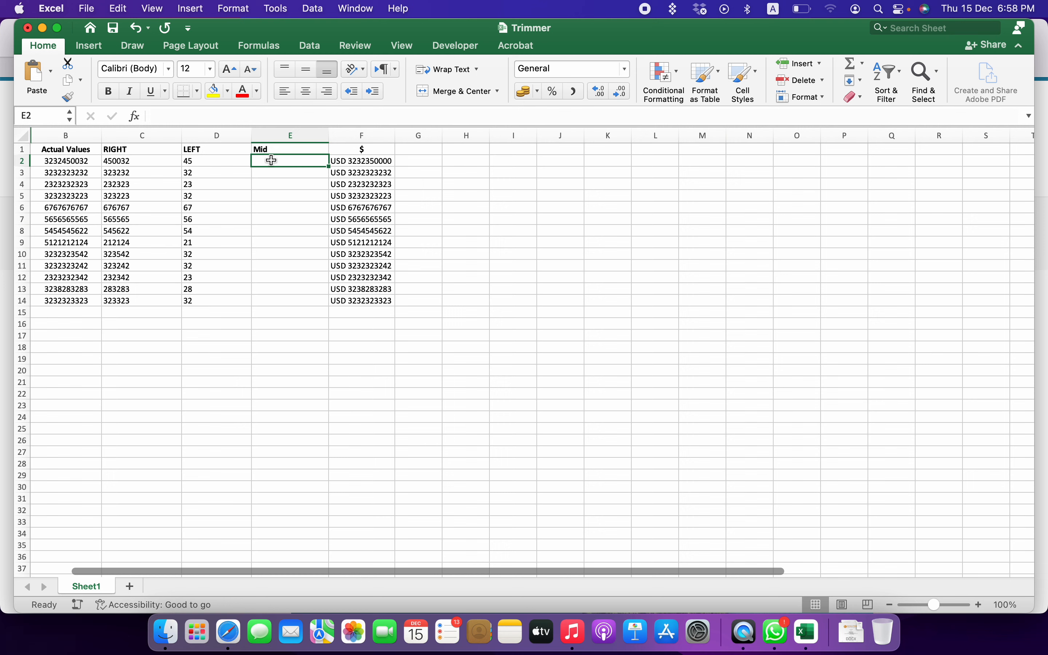
left_click(139, 159)
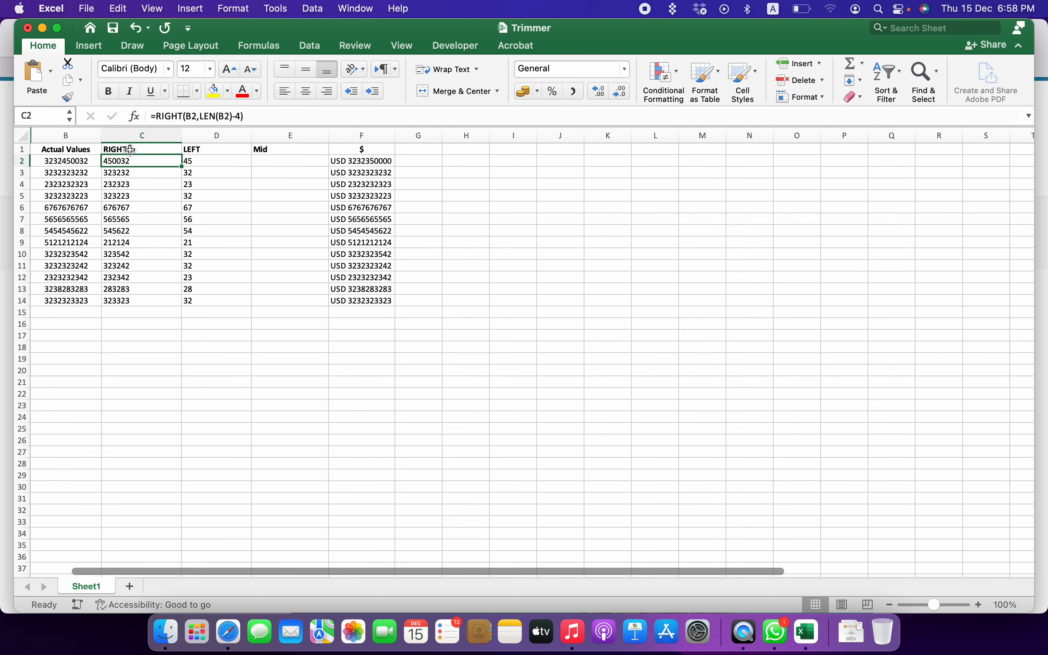
left_click(213, 160)
- Enter the formula =MID(B2,5,2) in E2 under the Mid heading
left_click(262, 162)
type("=mid(")
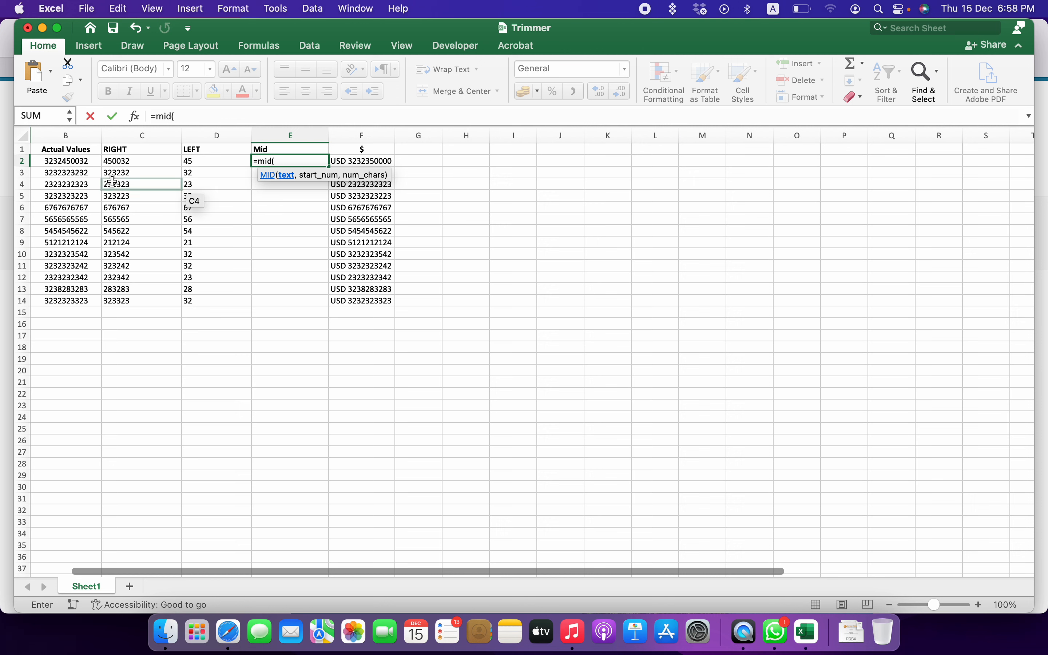
left_click(78, 161)
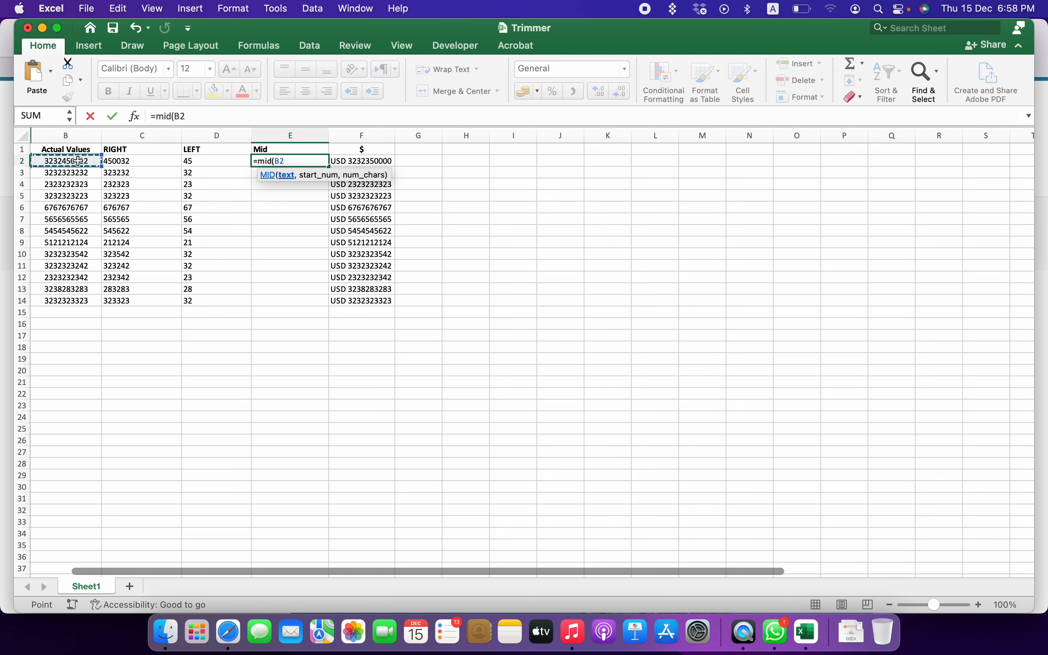
type(",5")
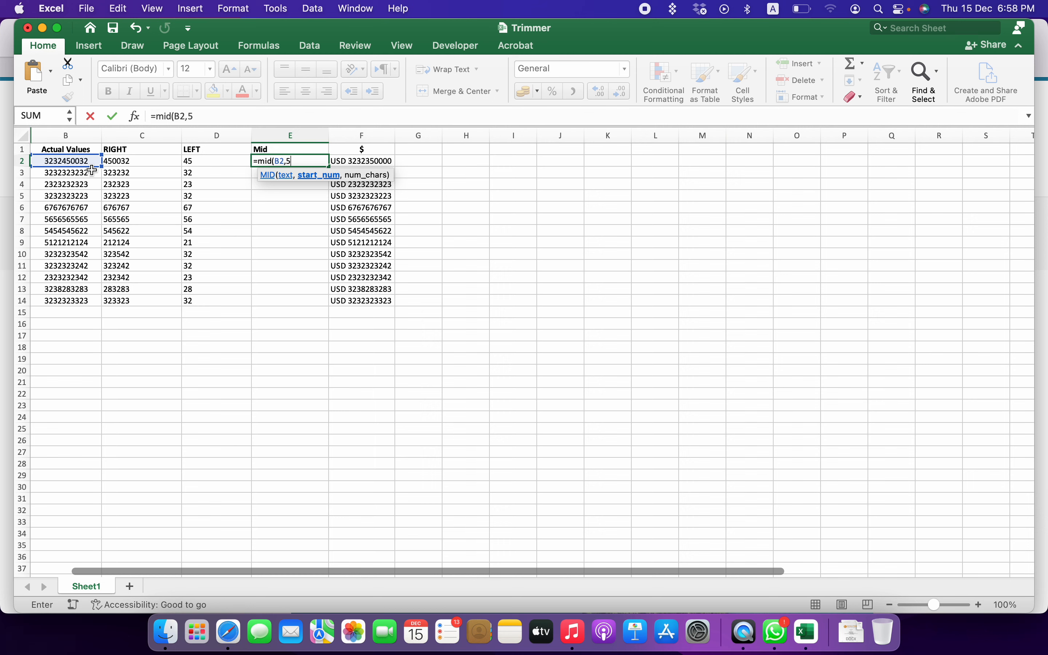
type(",")
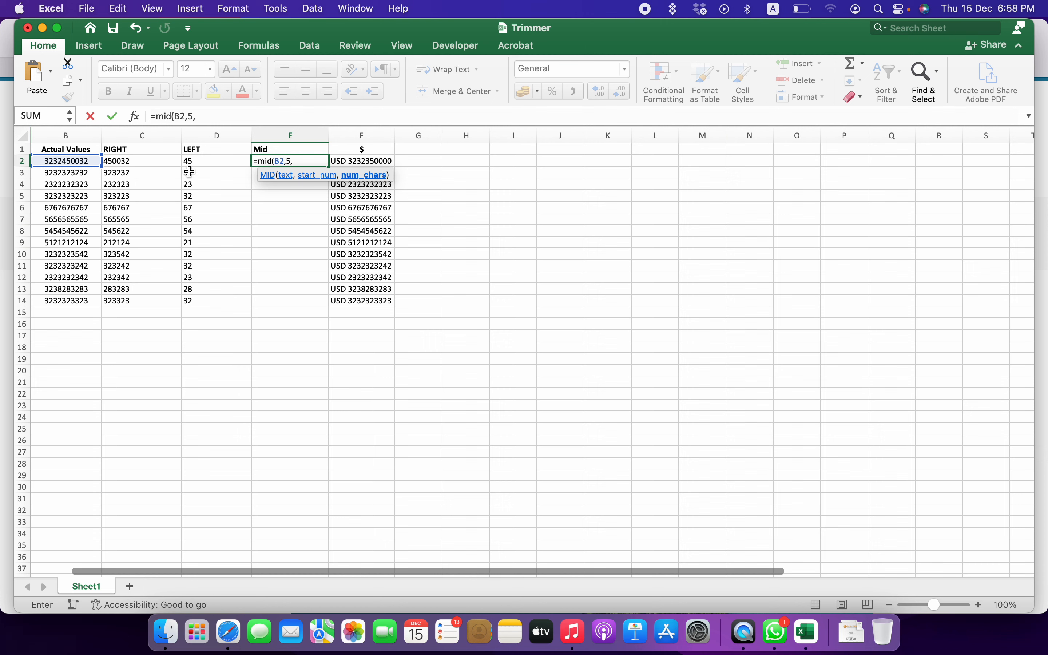
type(")")
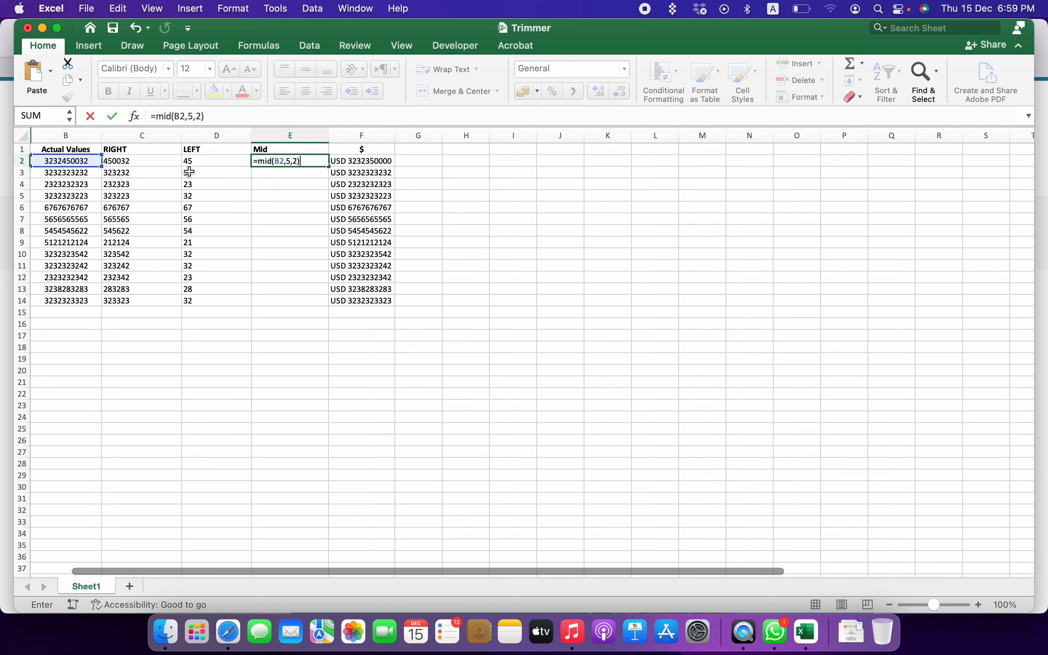
key("Return")
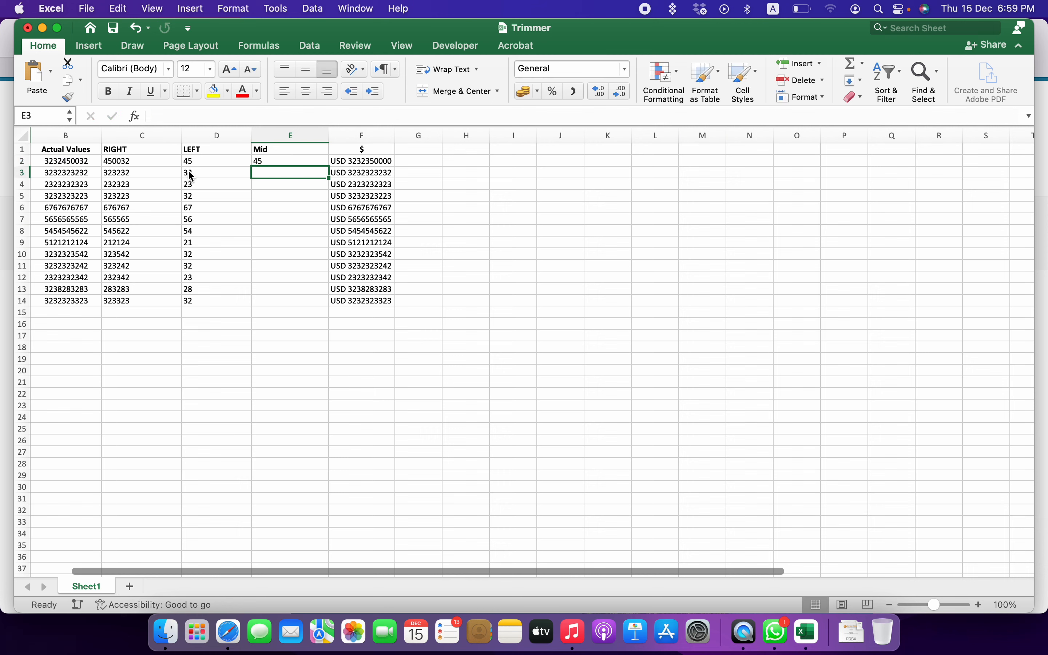
- Compare E2 with the RIGHT and LEFT cells and fill its MID formula down the Mid column to row 14
key("Up")
left_click(192, 159)
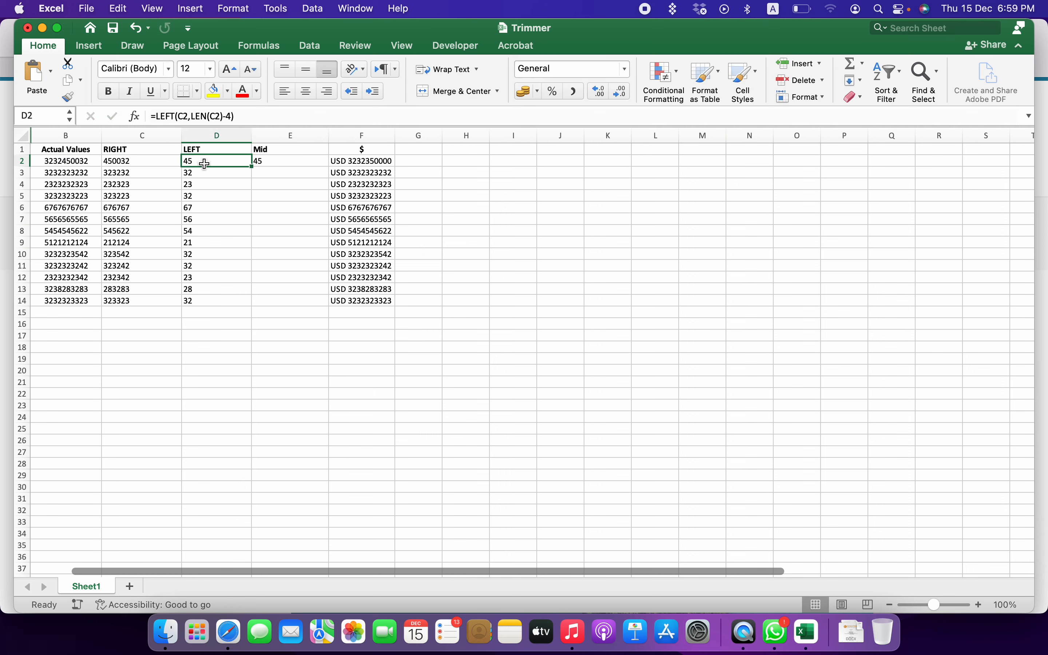
left_click(122, 162)
left_click(208, 163)
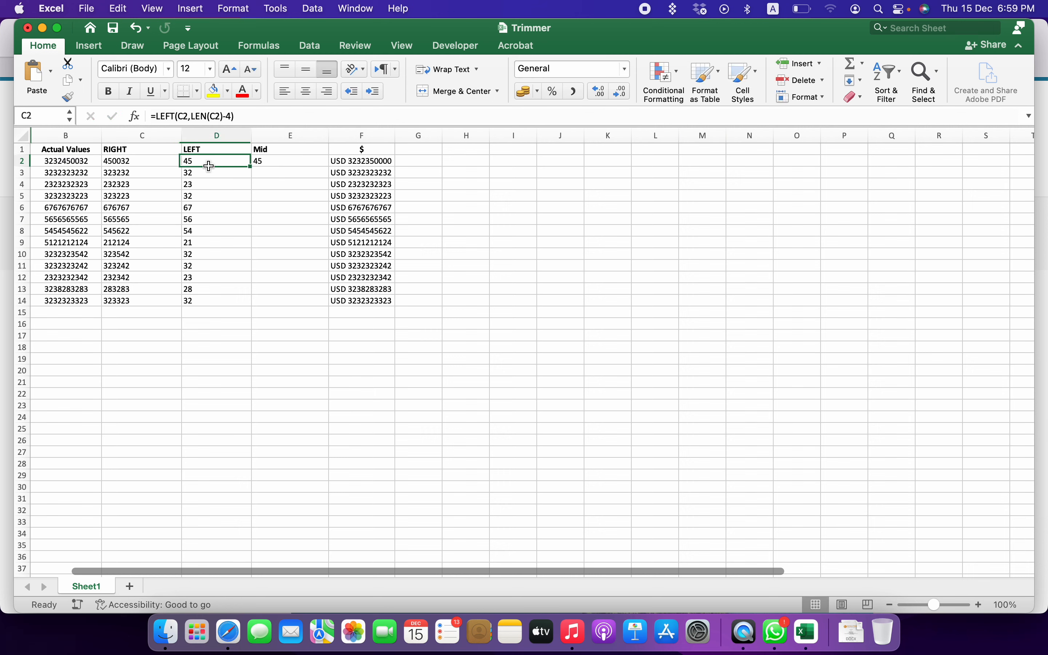
left_click(272, 164)
double_click(329, 166)
left_click(273, 324)
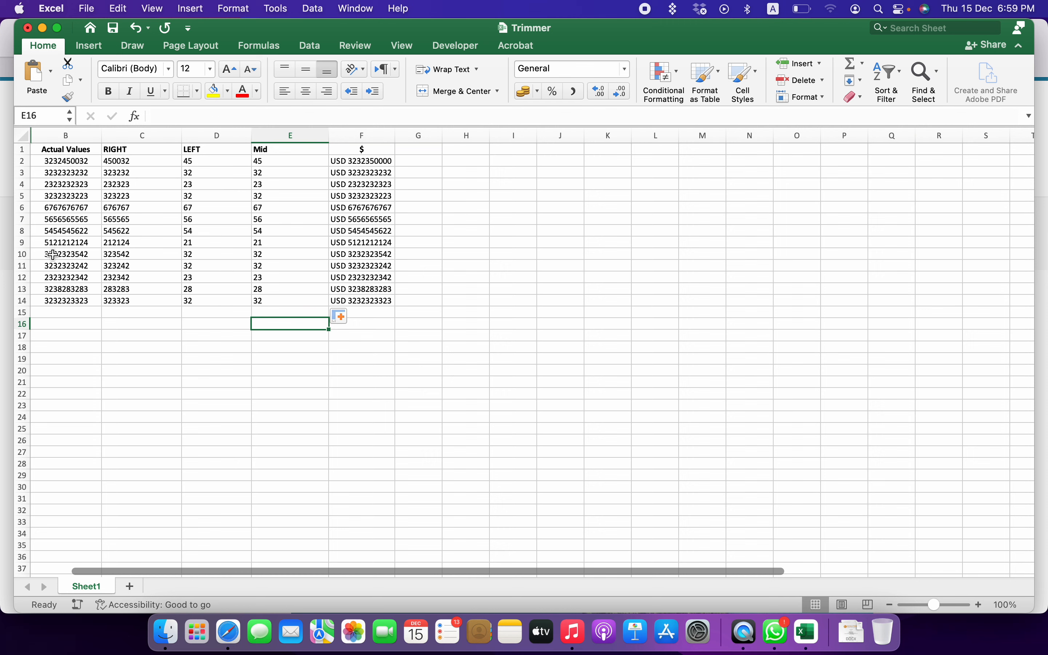
- Enter the labels RIGHT, LEFT and MID in cells B19, B20 and B21 below the table
left_click(117, 266)
left_click(85, 359)
type("RIGHT")
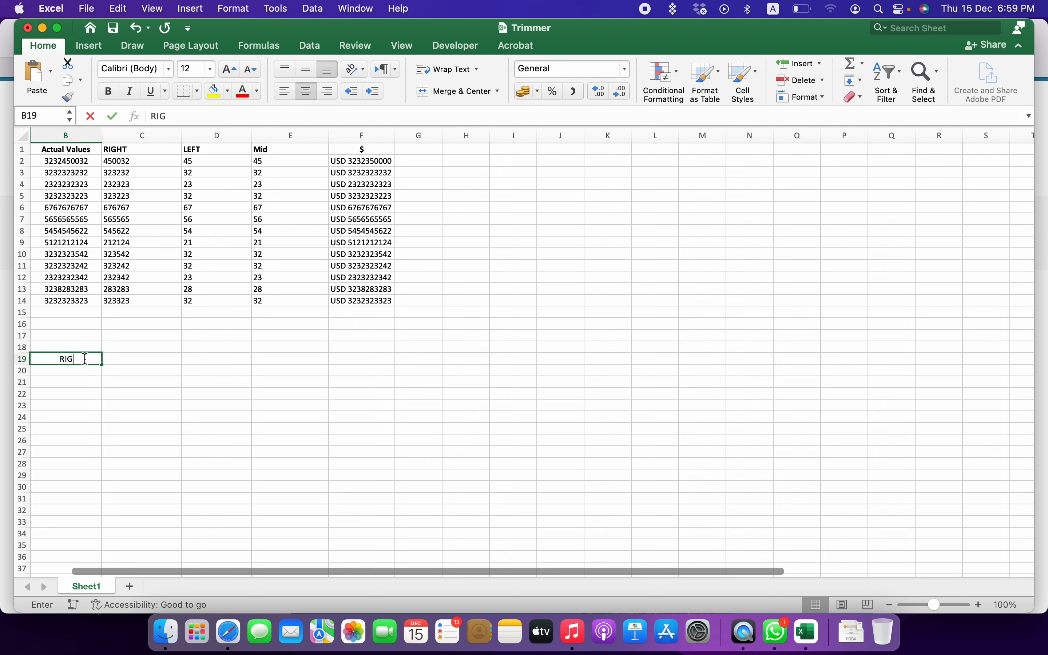
key("Return")
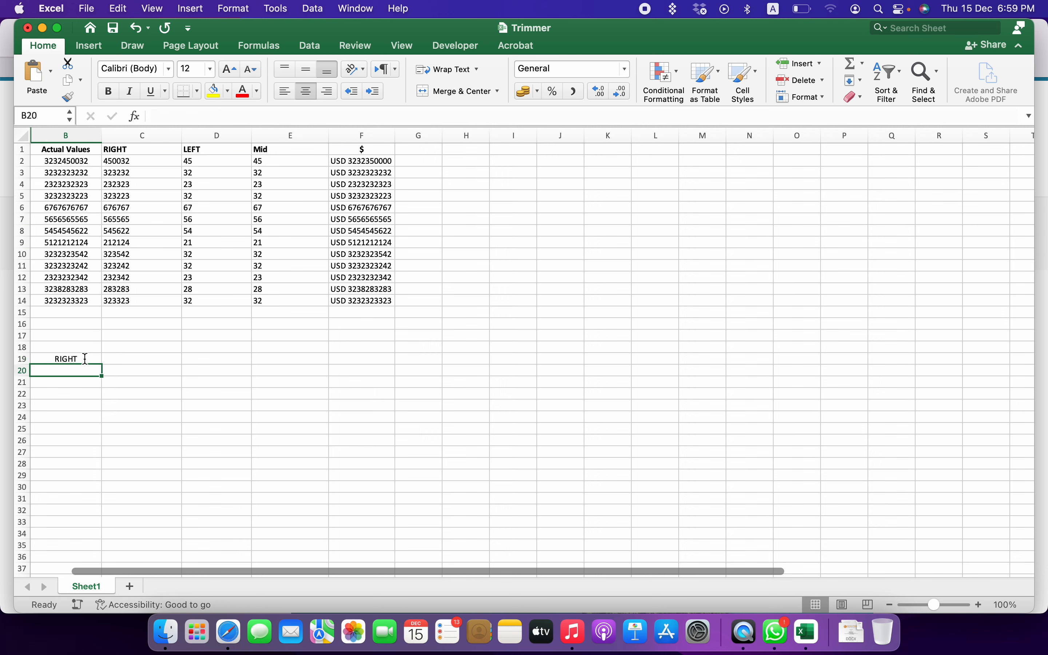
type("LEFT")
key("Return")
type("MID")
key("Return")
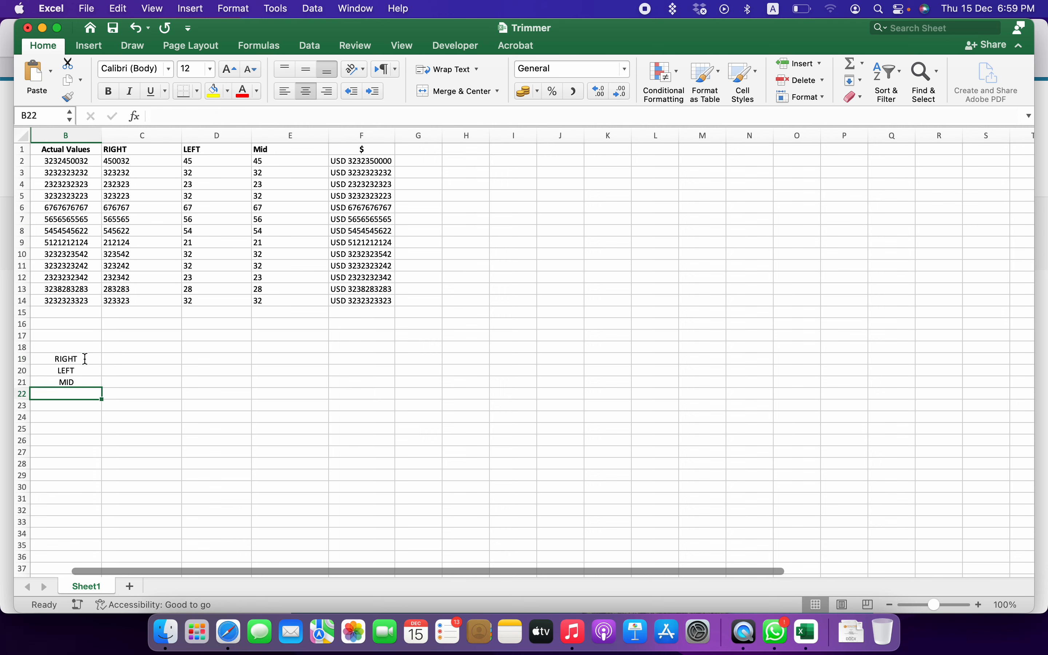
- Merge and center C19:E19 and extend the merged layout down to row 21 beside the labels
key("Up")
key("Right")
key("Up")
key("Up")
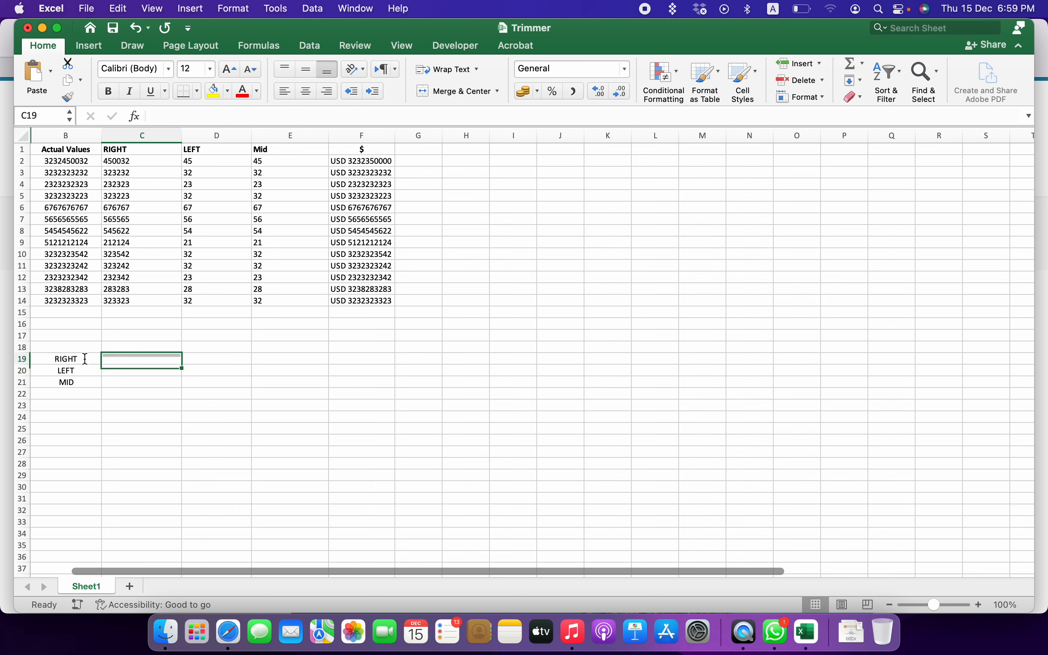
left_click_drag(130, 360, 303, 359)
left_click(453, 92)
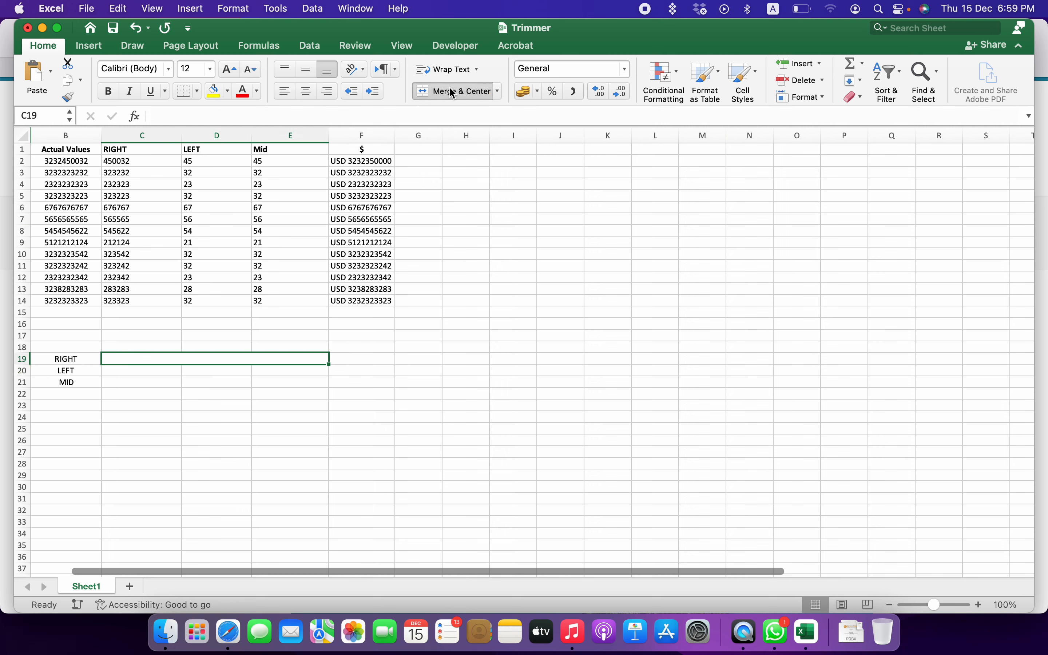
left_click_drag(329, 364, 339, 393)
- Copy the C2 formula and paste it as text with a leading apostrophe into C19, showing =RIGHT(B2,LEN(B2)-4)
left_click(164, 154)
left_click(166, 156)
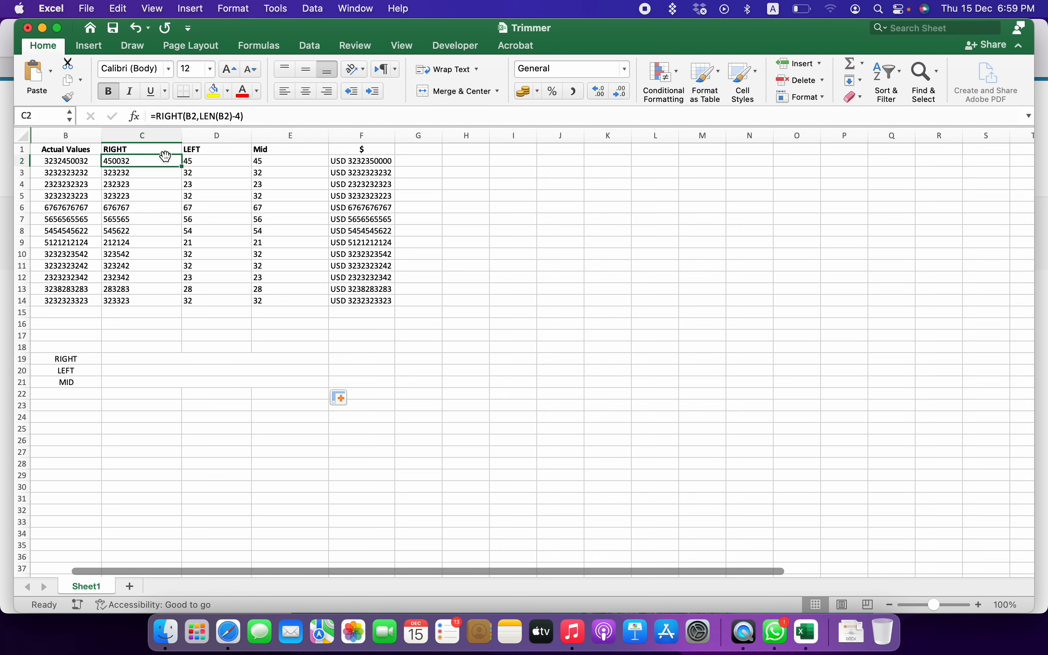
double_click(165, 156)
key("Return")
key("Return")
key("Return")
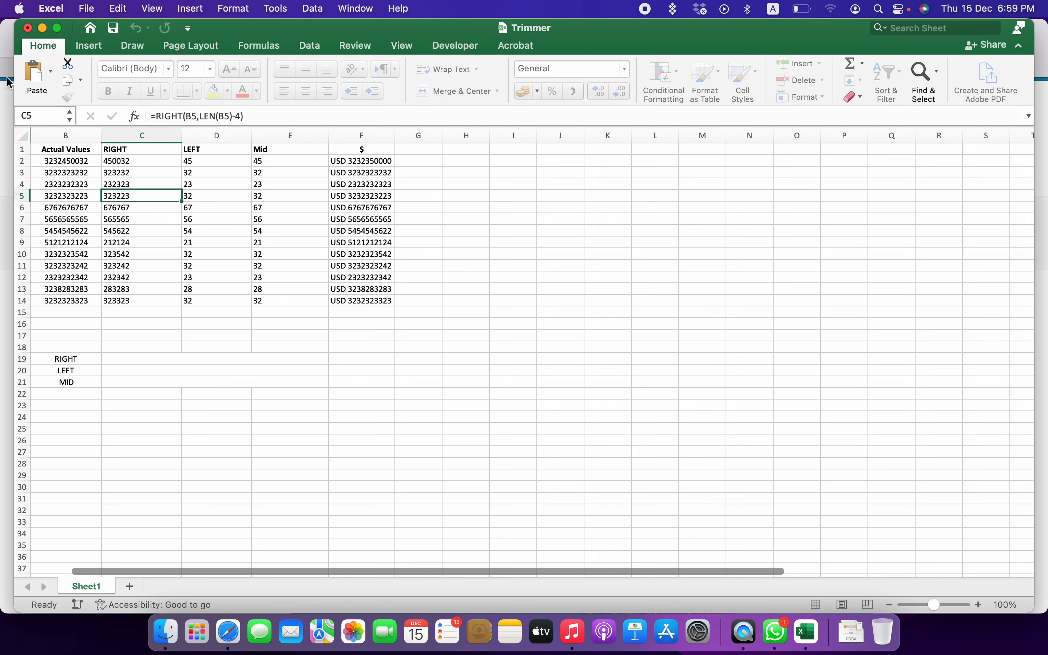
left_click(140, 356)
type("'")
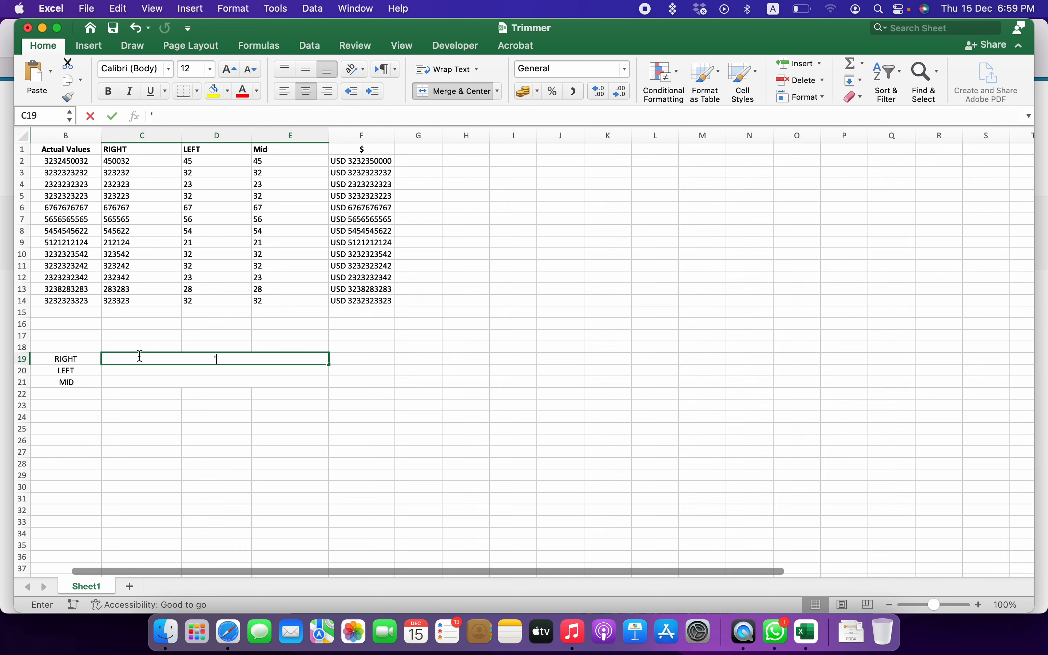
key("super+v")
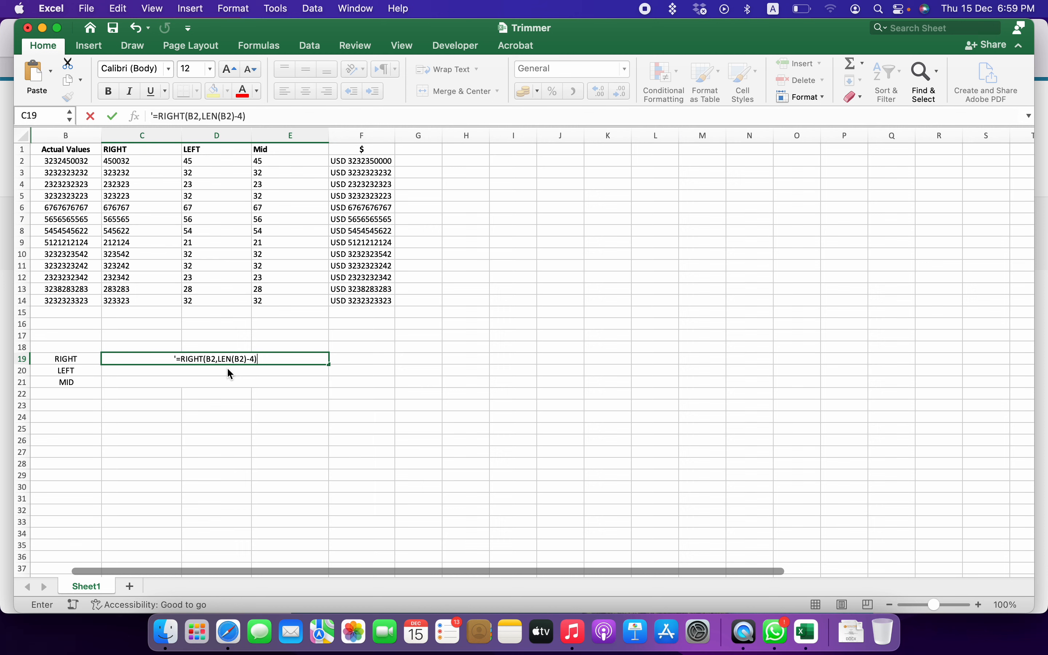
key("Return")
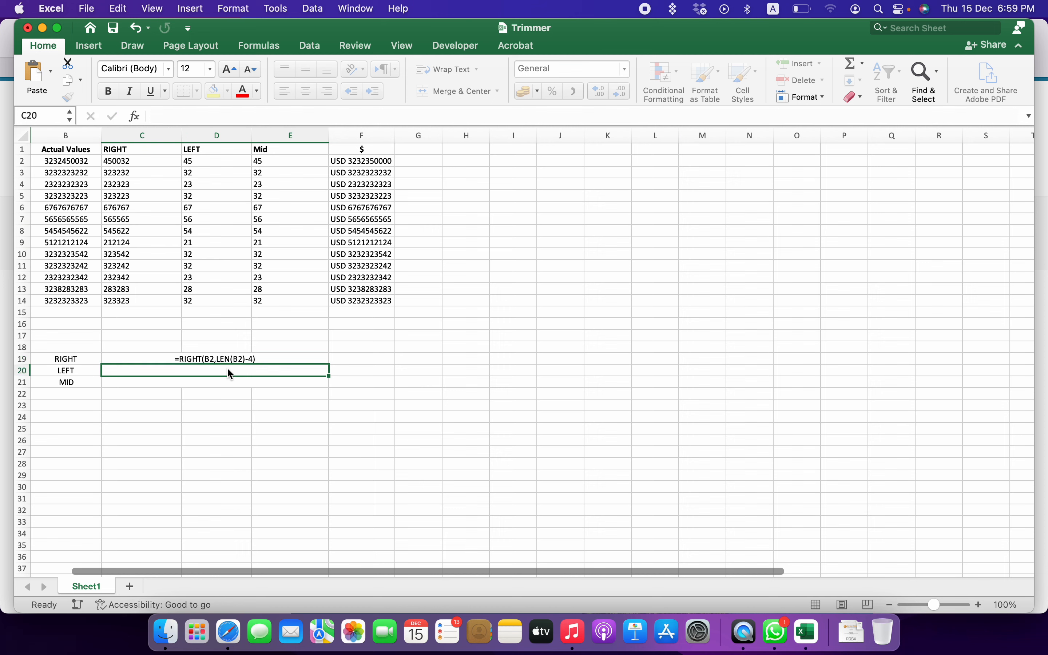
- Copy the D2 formula and paste it as text with a leading apostrophe into C20, showing =LEFT(C2,LEN(C2)-4)
left_click(203, 161)
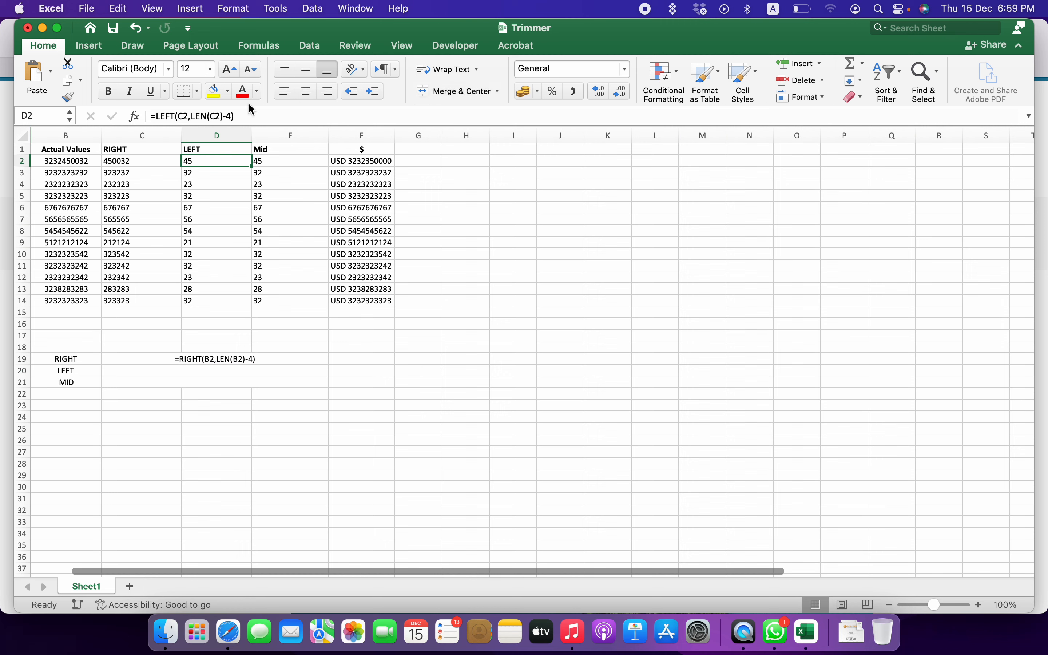
left_click_drag(252, 116, 2, 91)
key("super+c")
key("Return")
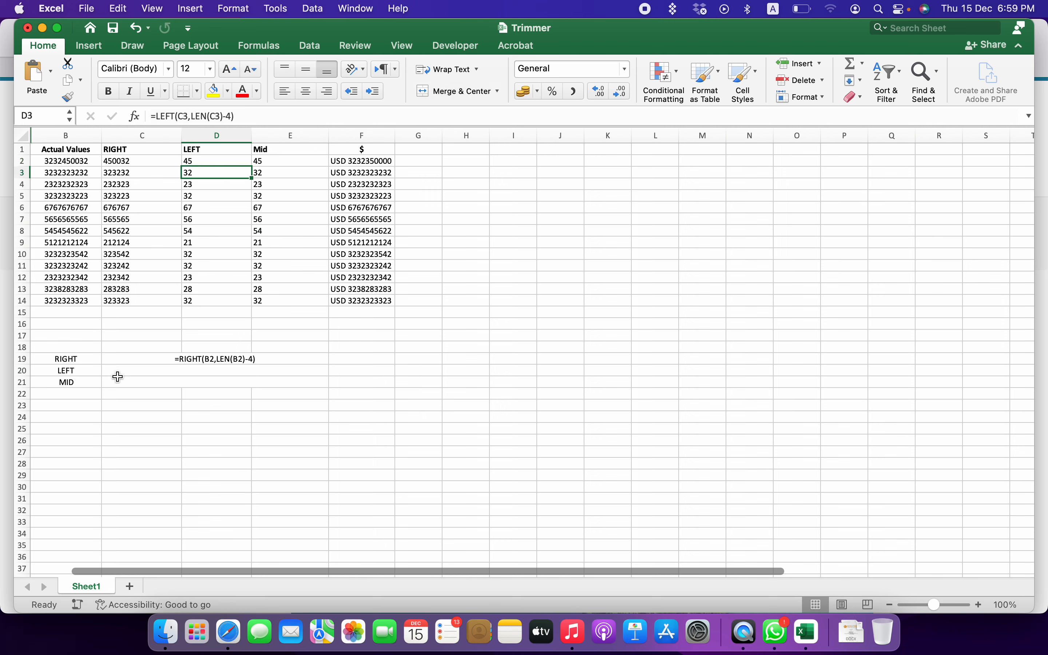
left_click(157, 375)
type("'")
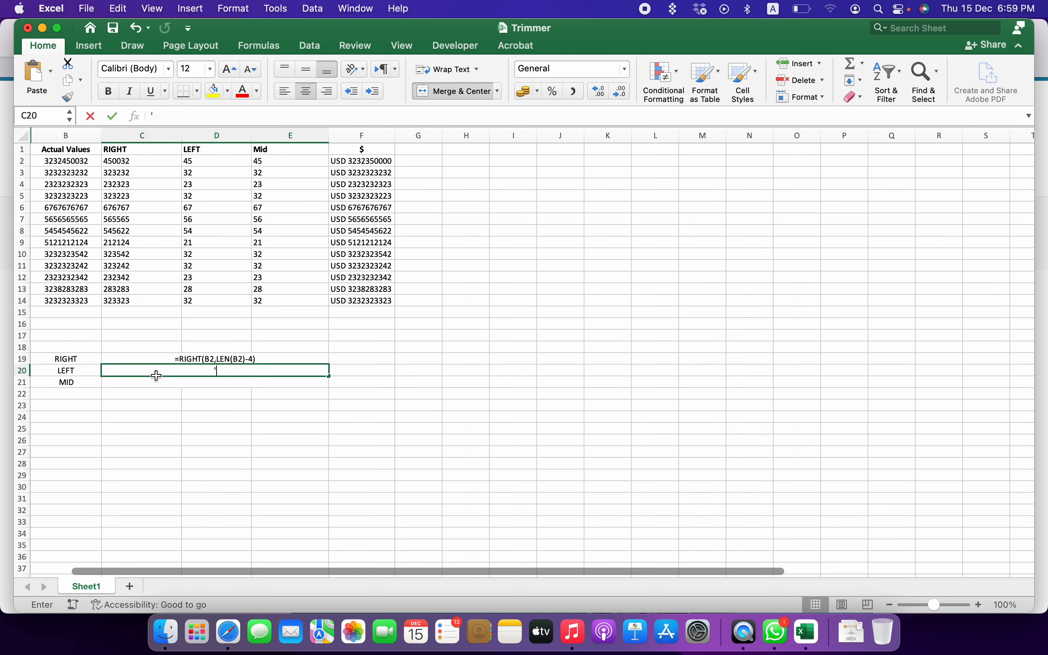
key("super+v")
type("\\")
key("BackSpace")
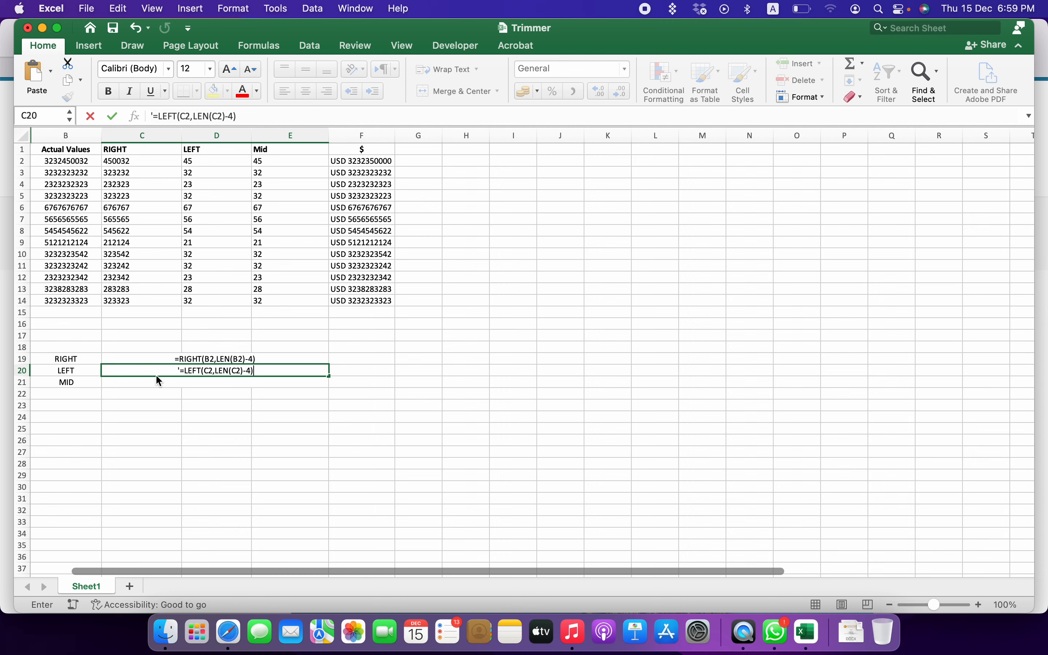
key("Return")
- Copy the E2 formula and paste it as text with a leading apostrophe into C21, showing =MID(B2,5,2)
left_click(287, 159)
left_click_drag(224, 116, 68, 102)
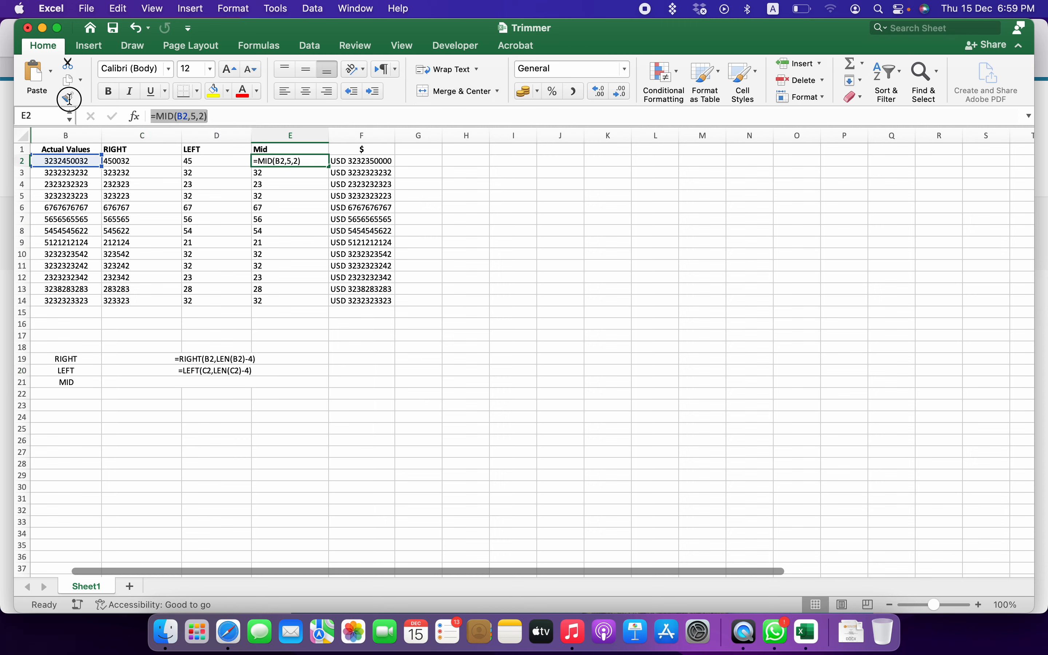
key("super+c")
key("Return")
left_click(185, 379)
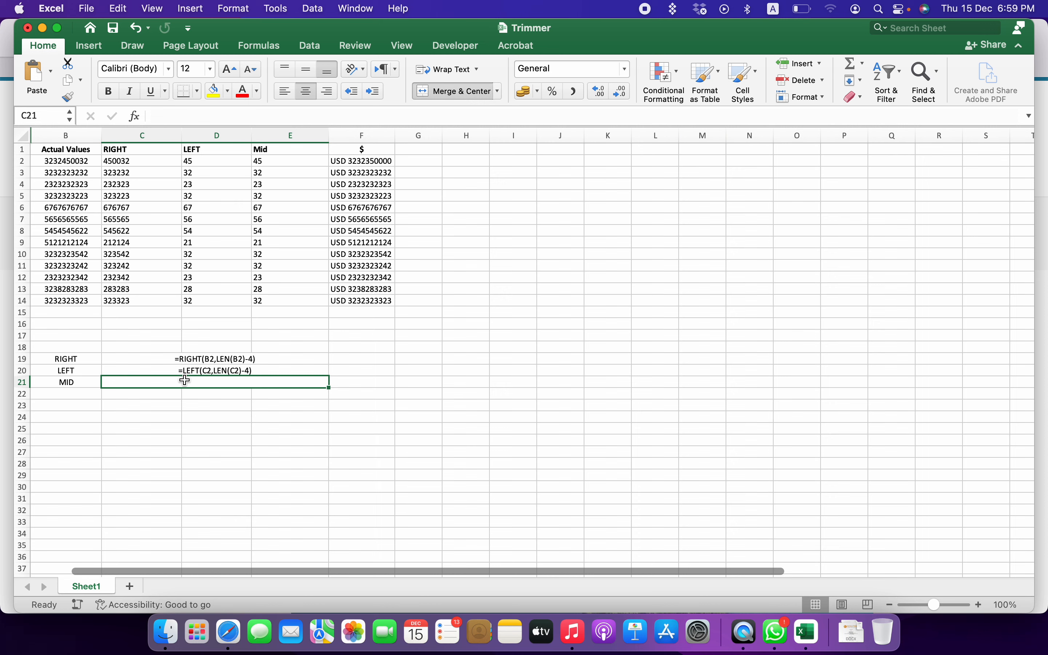
type("'")
key("super+v")
- Increase the font size of the formula texts in C19:C21 to 18
key("shift+Up")
key("shift+Up")
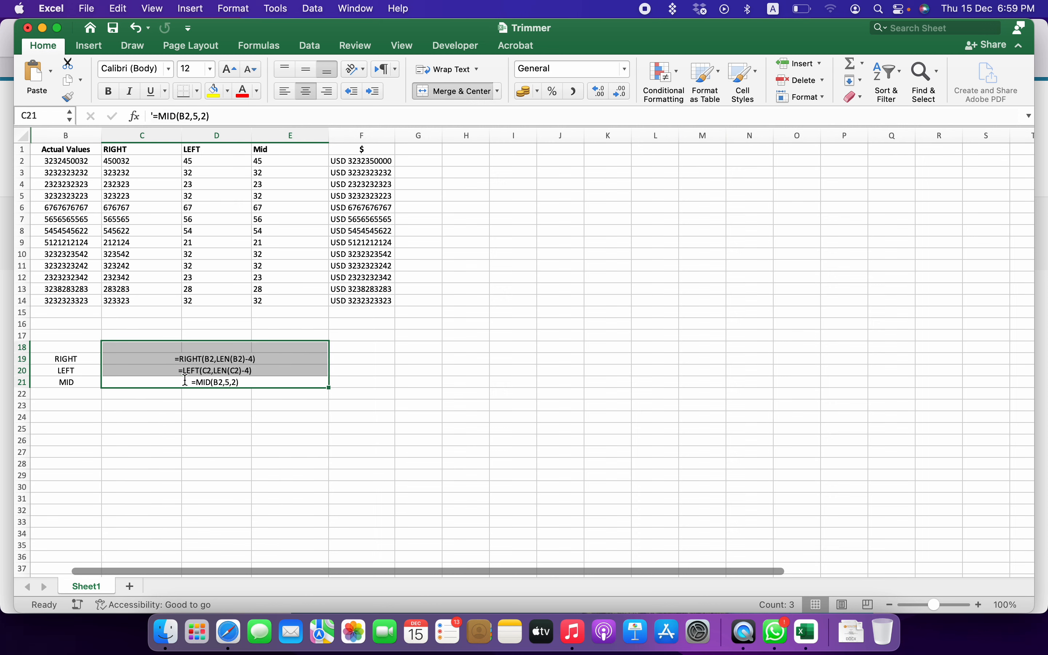
left_click(230, 69)
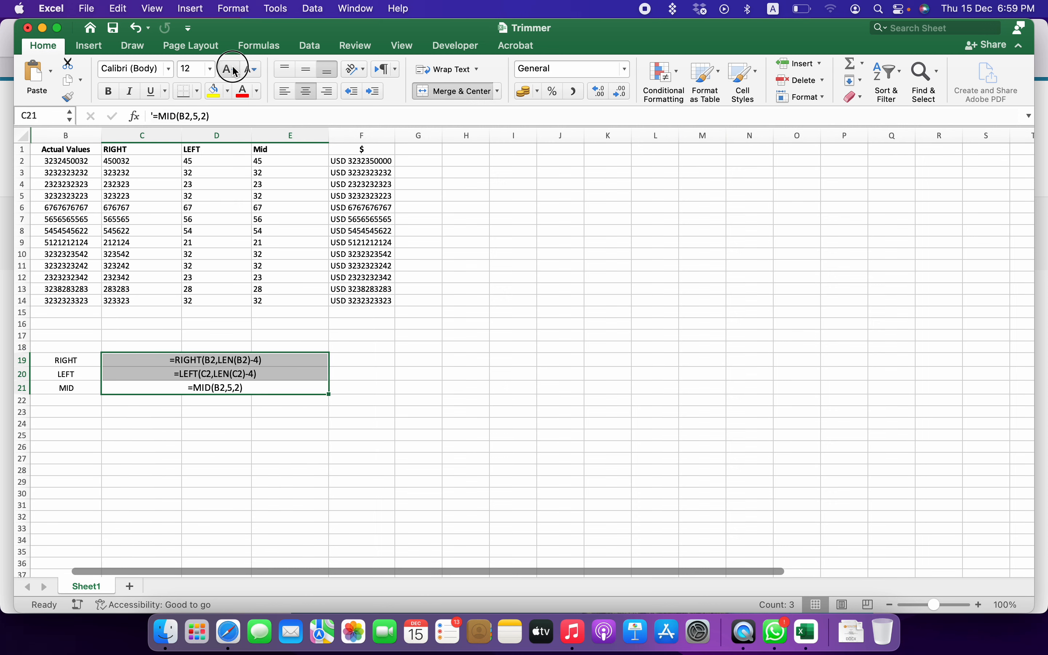
left_click(229, 69)
left_click(229, 69)
- Clear the labels and formula texts from B19:E22 below the table
left_click(216, 493)
left_click_drag(78, 346, 299, 398)
left_click(193, 360)
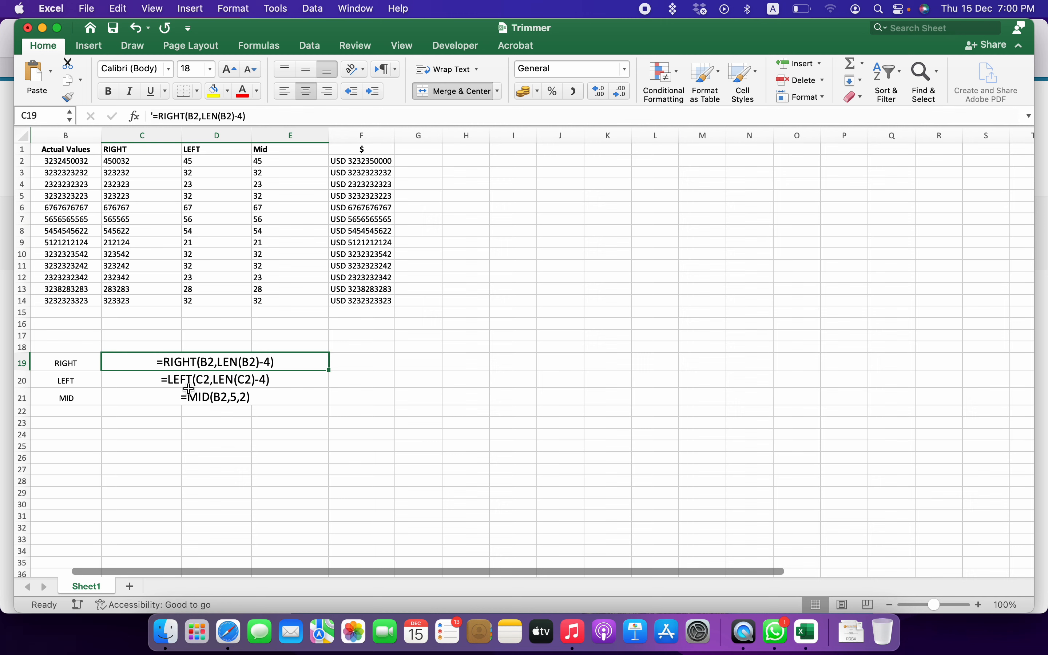
left_click_drag(77, 363, 341, 414)
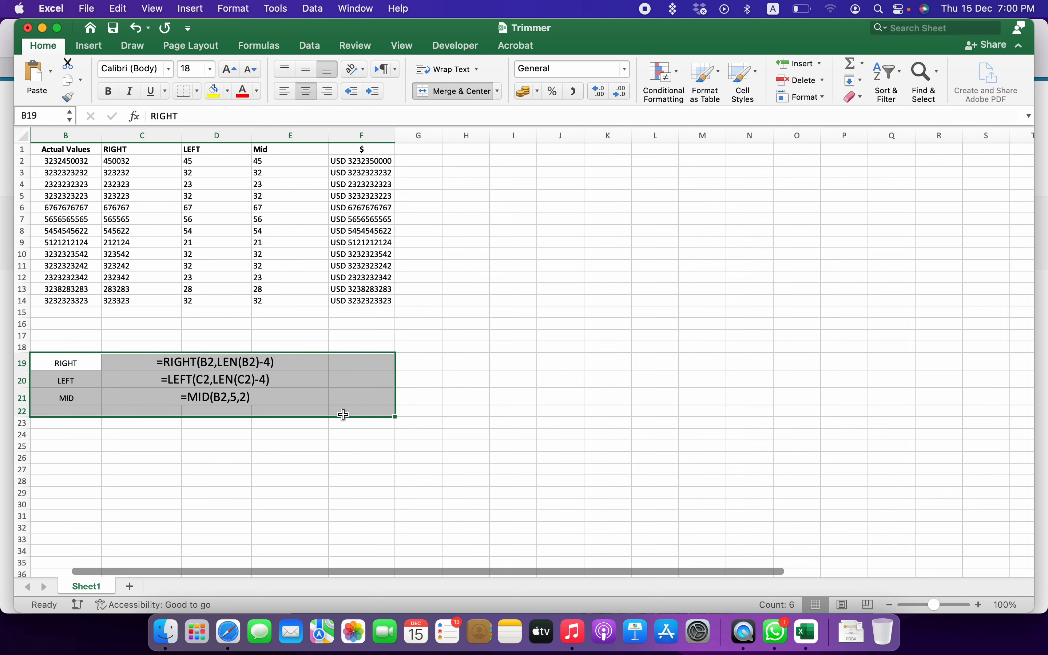
left_click(341, 412)
left_click_drag(68, 365, 280, 407)
key("Delete")
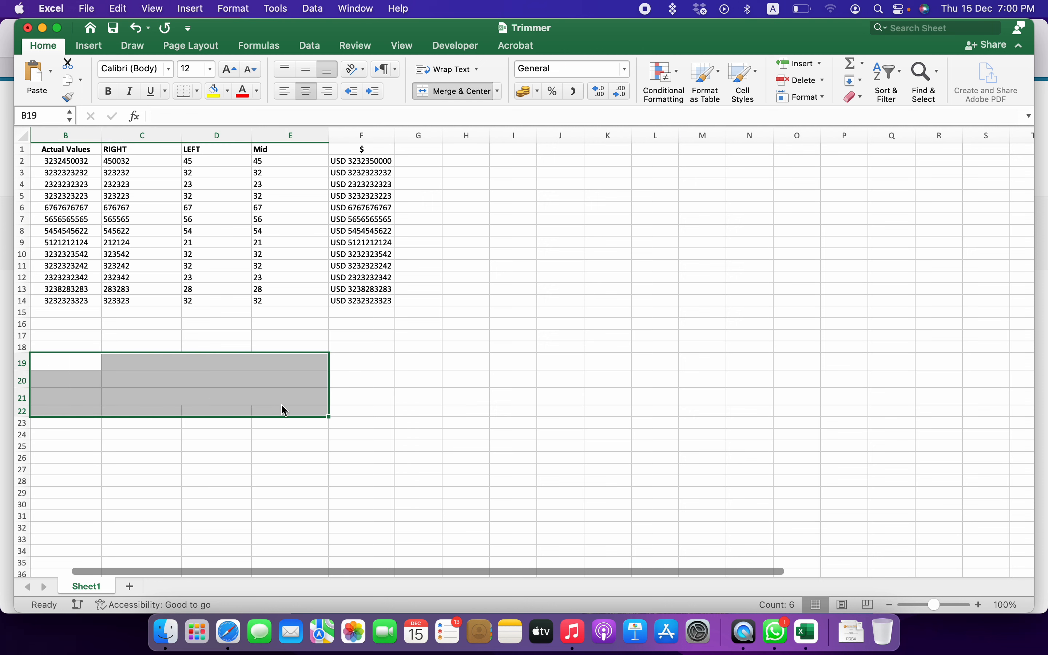
- Clear the RIGHT, LEFT and Mid headers and values from C1:E14
left_click(343, 204)
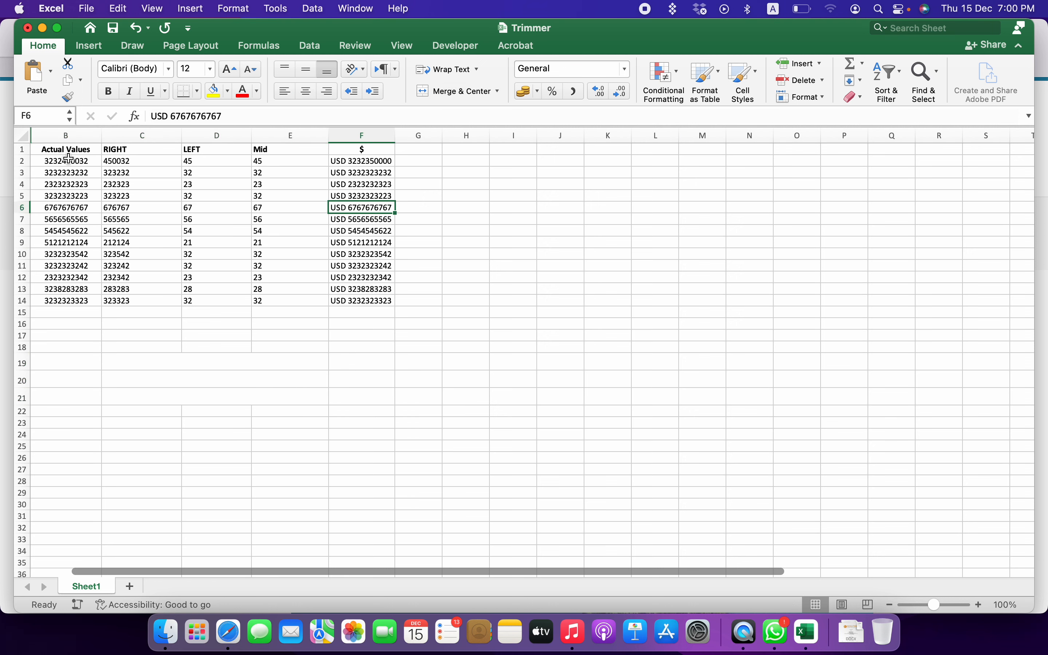
left_click(335, 161)
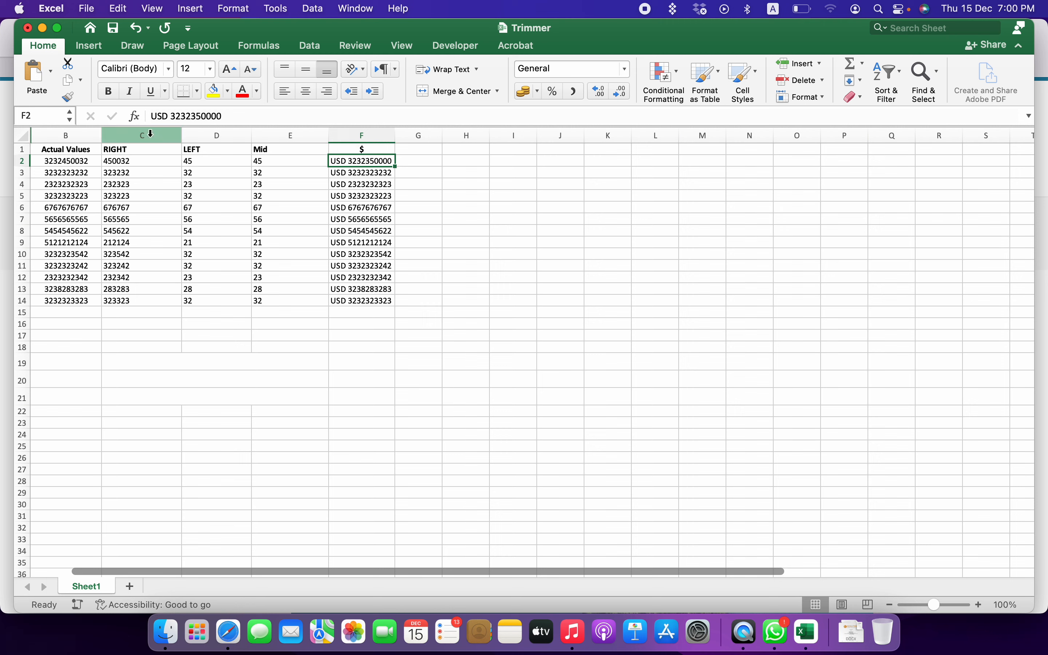
left_click_drag(150, 149, 261, 302)
key("BackSpace")
left_click(177, 239)
- Insert two blank columns at column E and delete the leftover merged block B17:H28 below the table
left_click(280, 136)
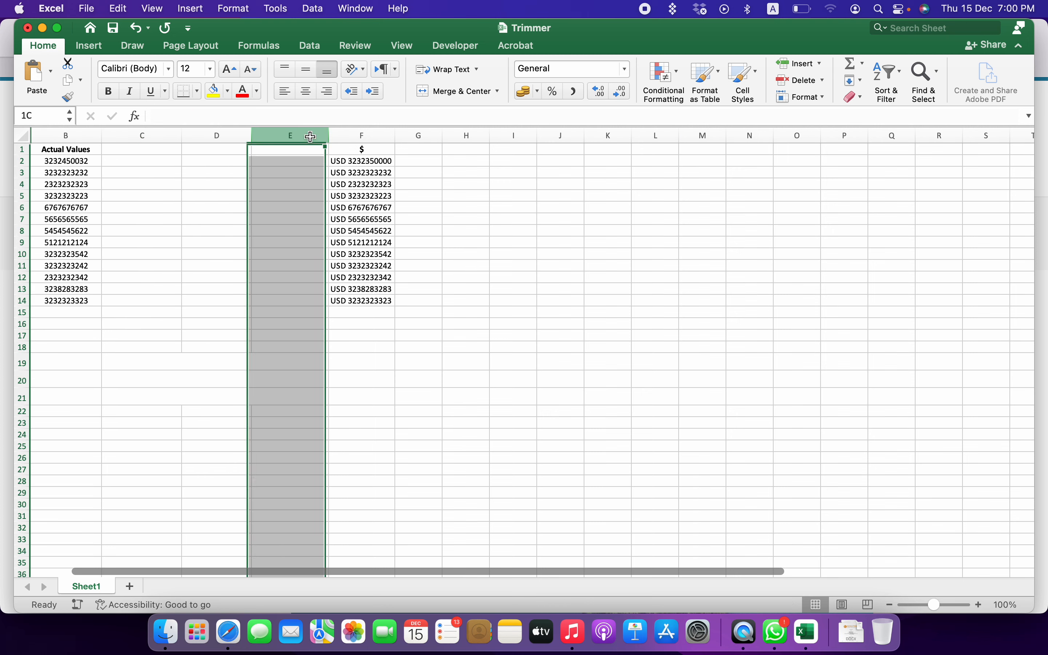
left_click(777, 64)
left_click(777, 64)
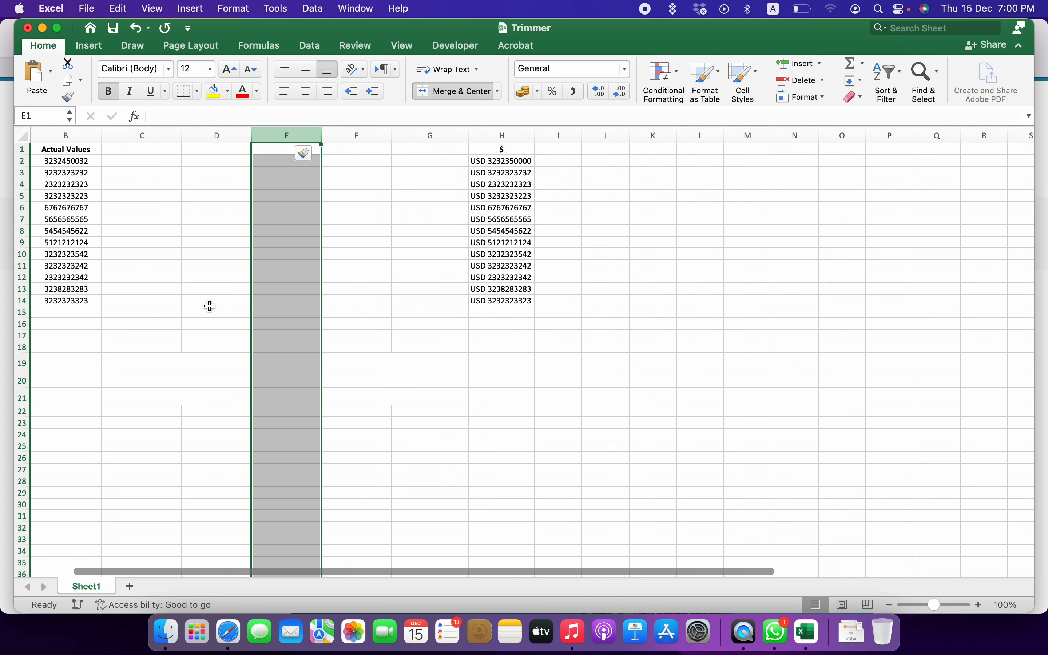
left_click_drag(87, 336, 502, 481)
left_click(796, 80)
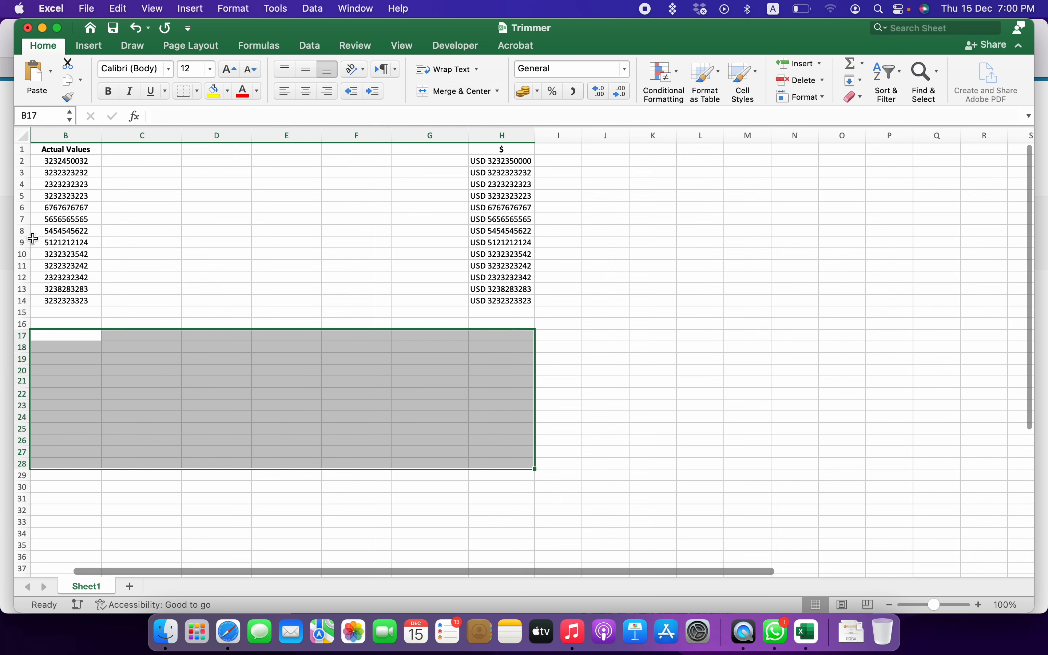
left_click(73, 152)
left_click(72, 163)
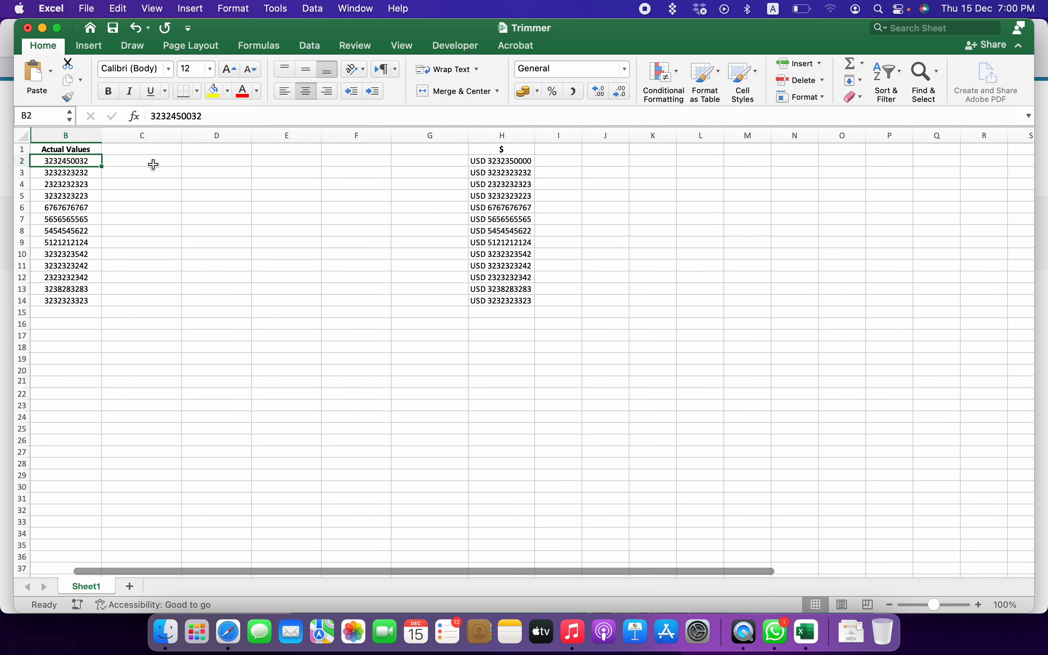
left_click_drag(157, 148, 315, 270)
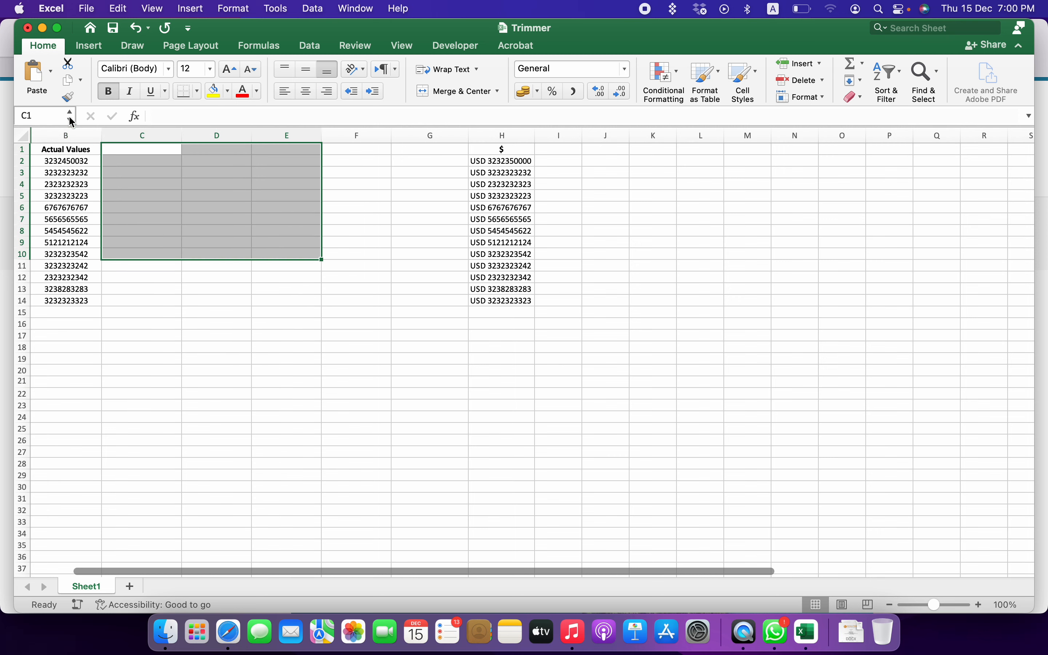
- Split column B with Text to Columns, using fixed width with breaks after the fourth and sixth characters and destination $B$1
left_click(76, 135)
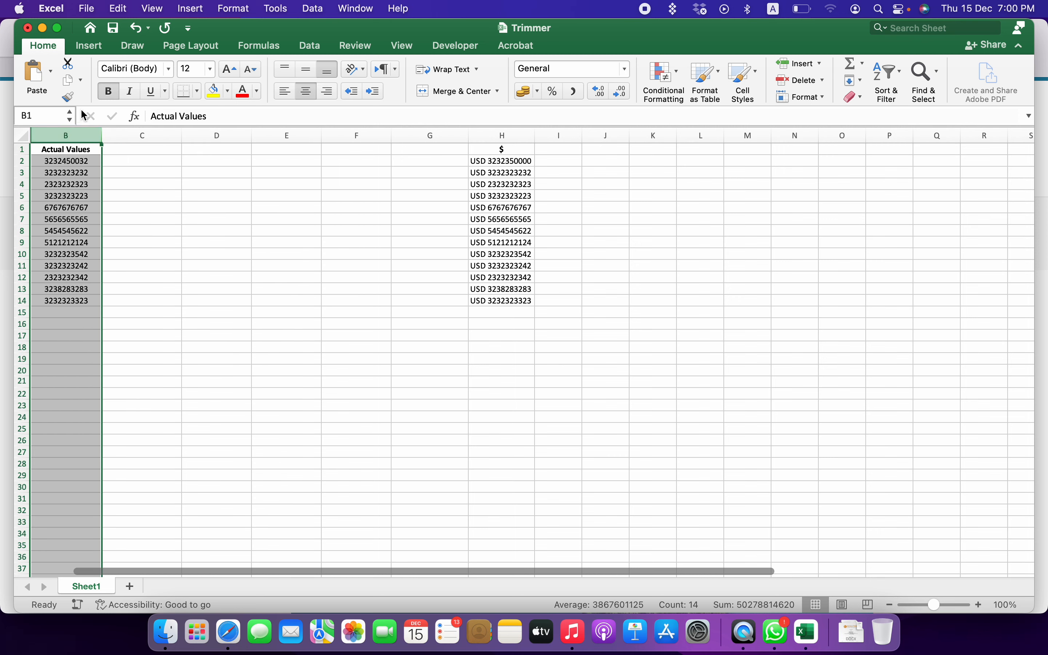
left_click(323, 47)
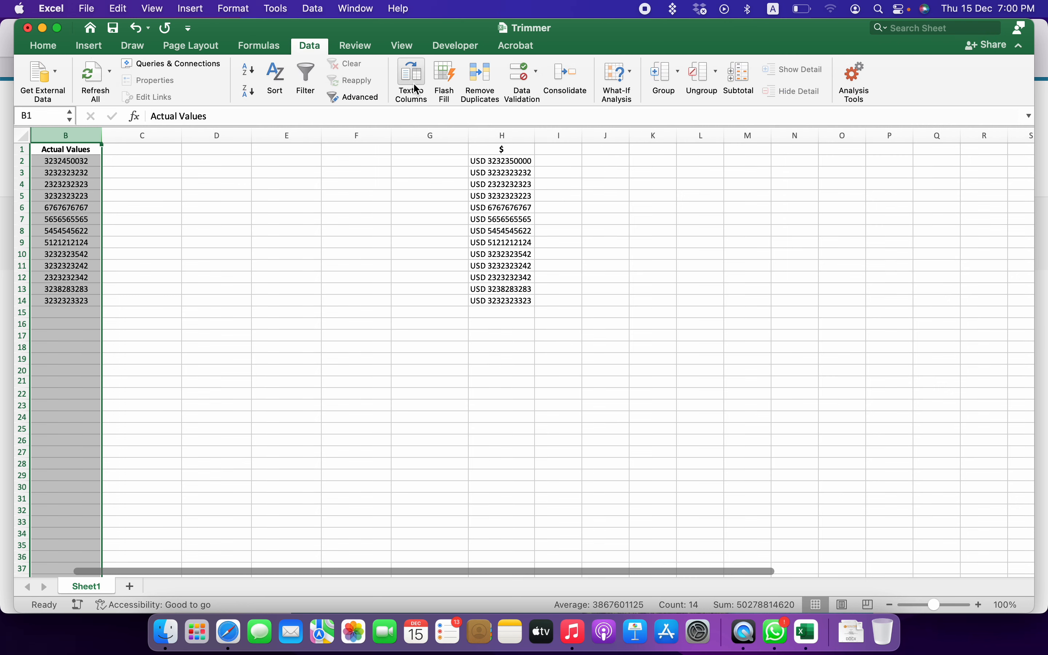
left_click(416, 79)
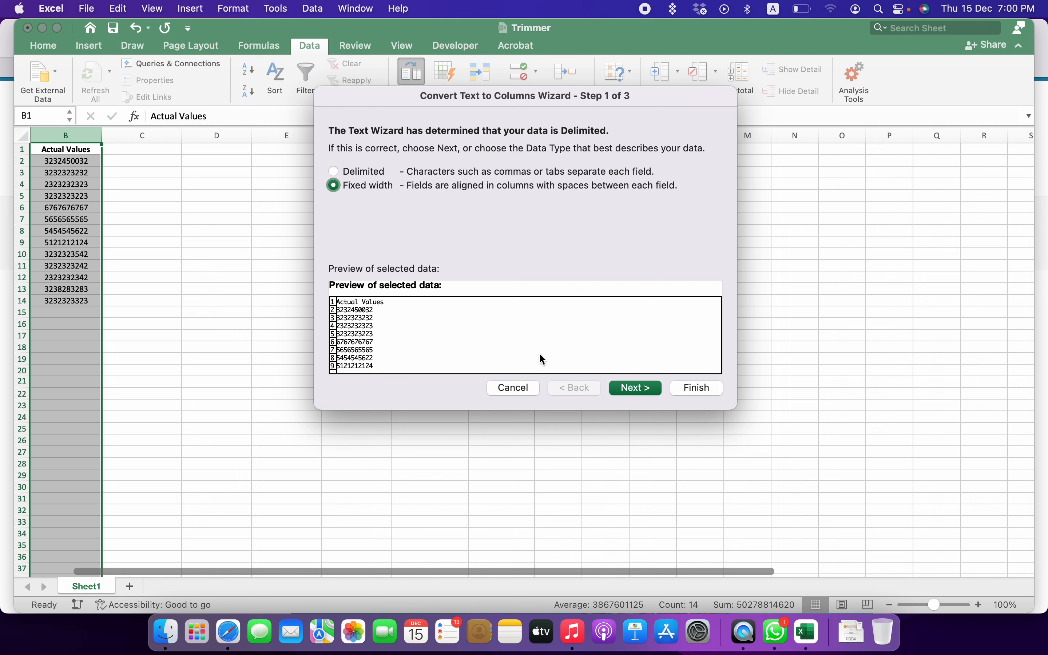
left_click(644, 391)
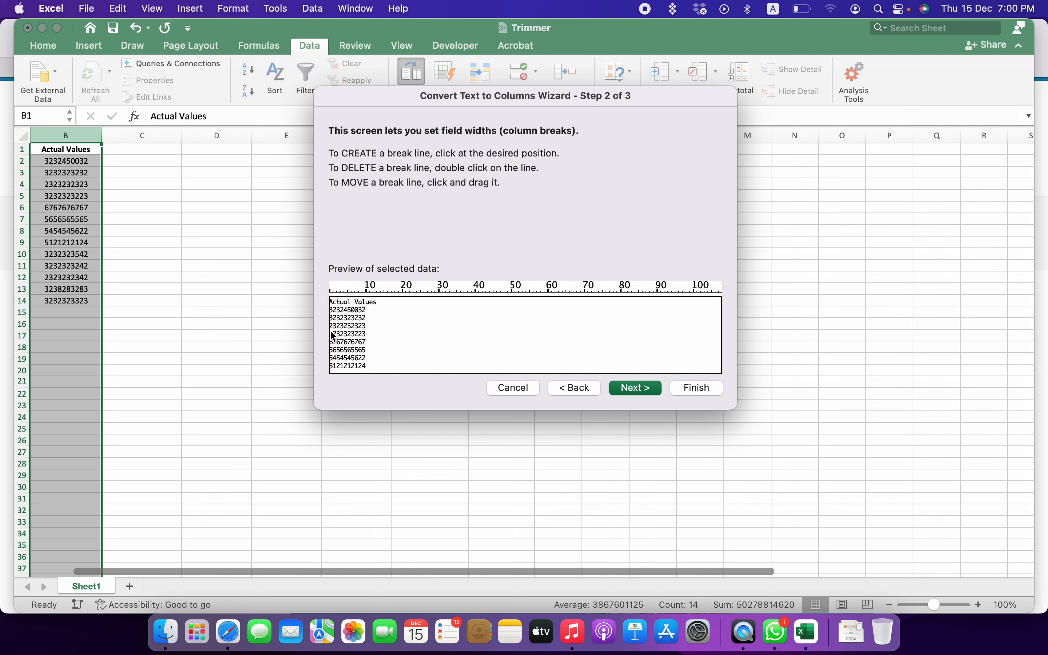
left_click(345, 314)
left_click(351, 315)
left_click(636, 388)
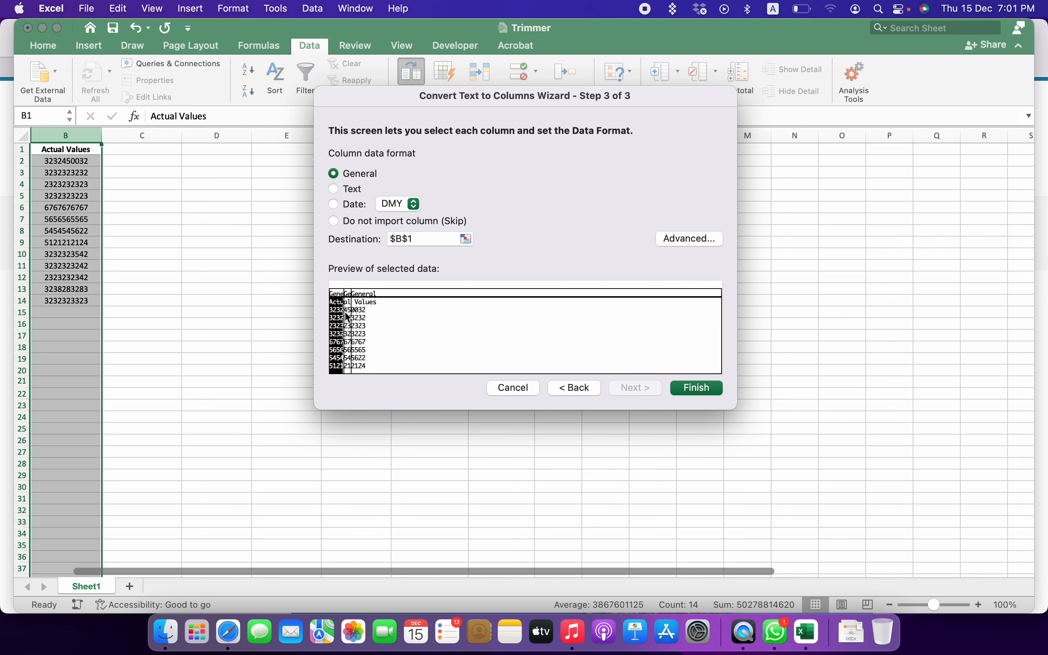
left_click(697, 388)
left_click(158, 240)
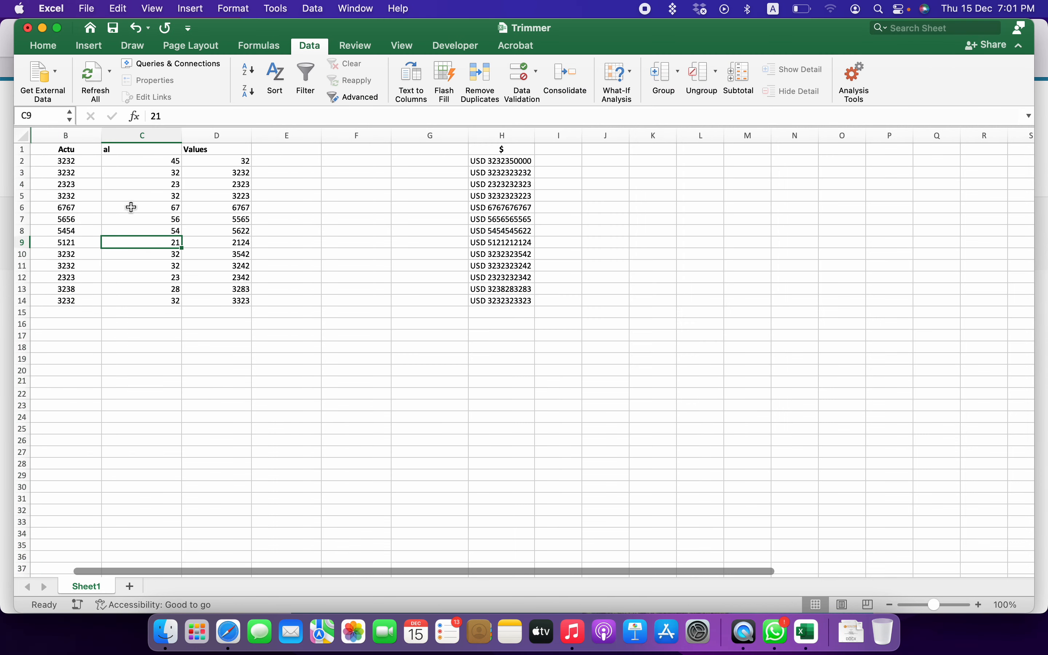
- Examine how the header and numbers are divided across columns B, C and D
left_click(121, 150)
left_click(82, 151)
left_click(143, 163)
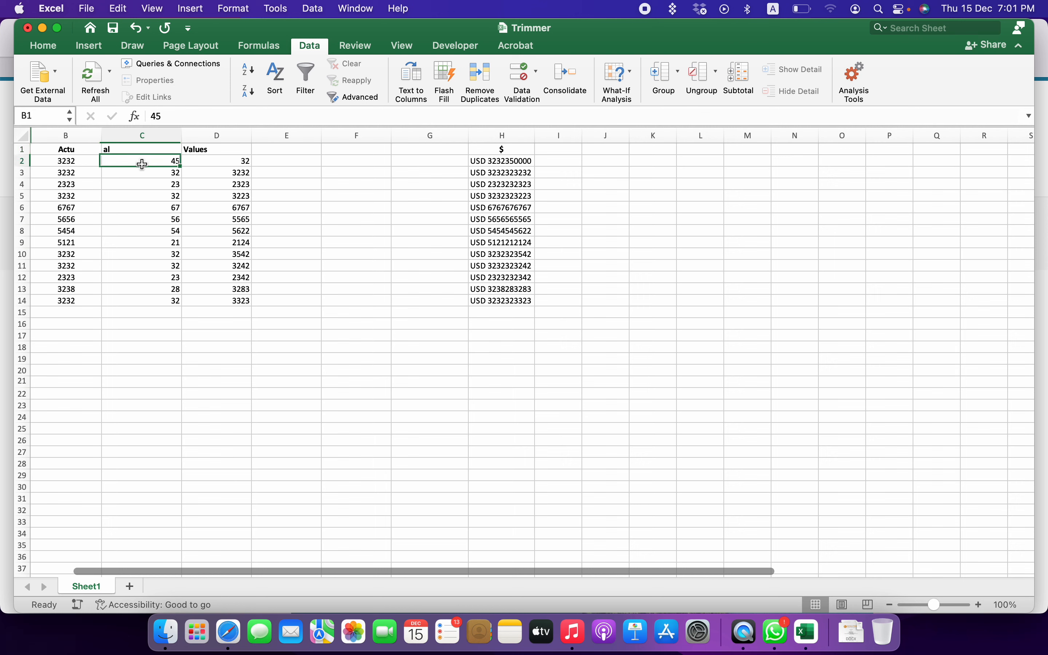
left_click_drag(156, 162, 157, 297)
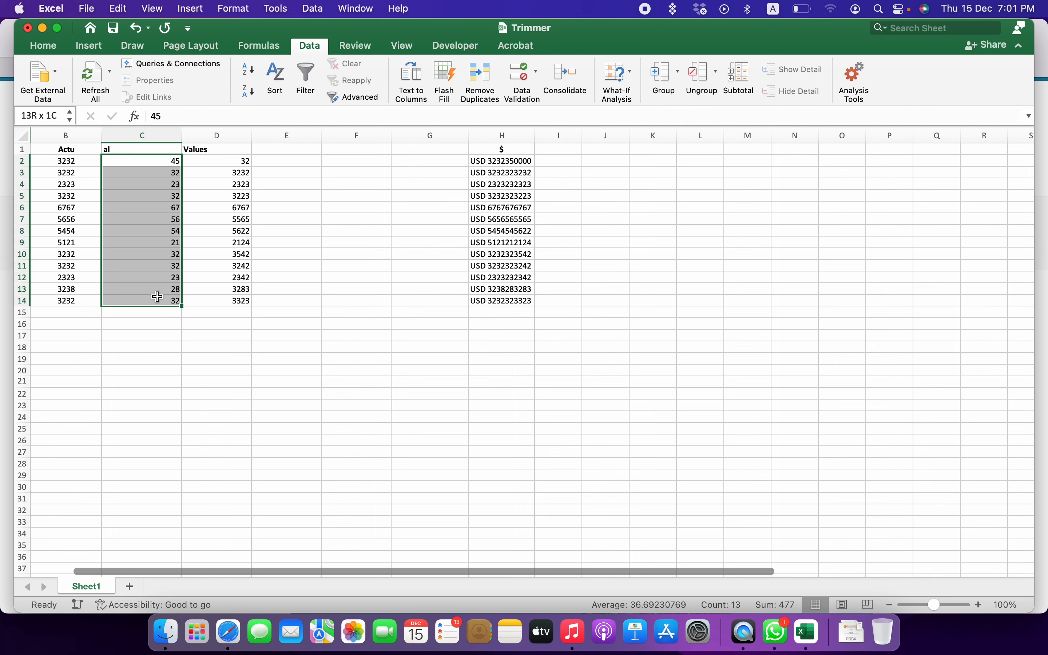
left_click_drag(140, 163, 140, 189)
left_click(79, 160)
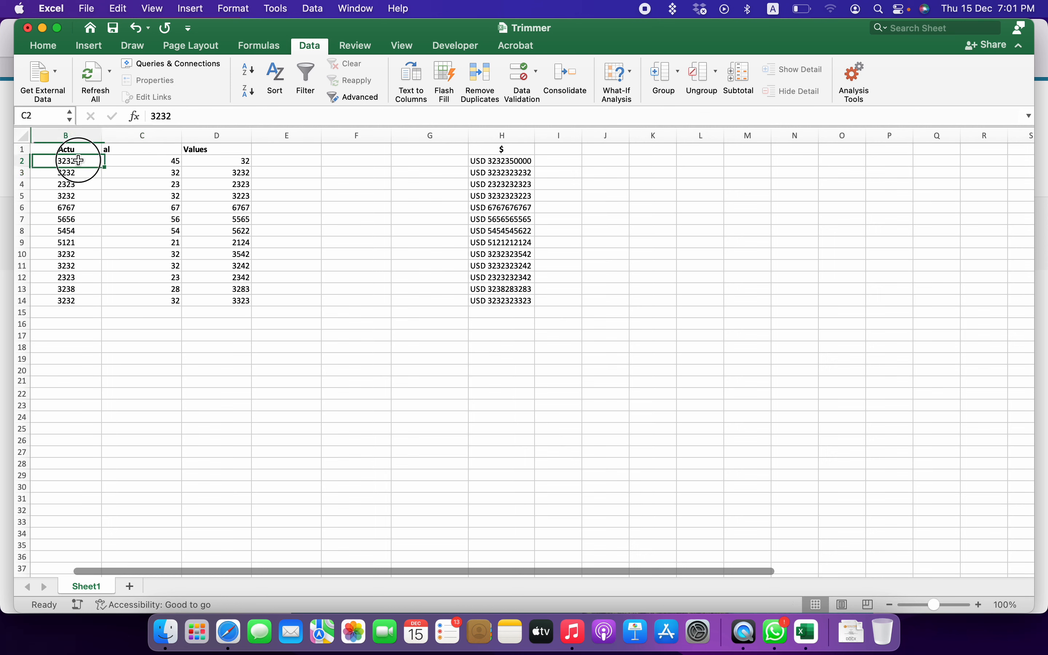
left_click_drag(78, 161, 223, 302)
left_click(221, 304)
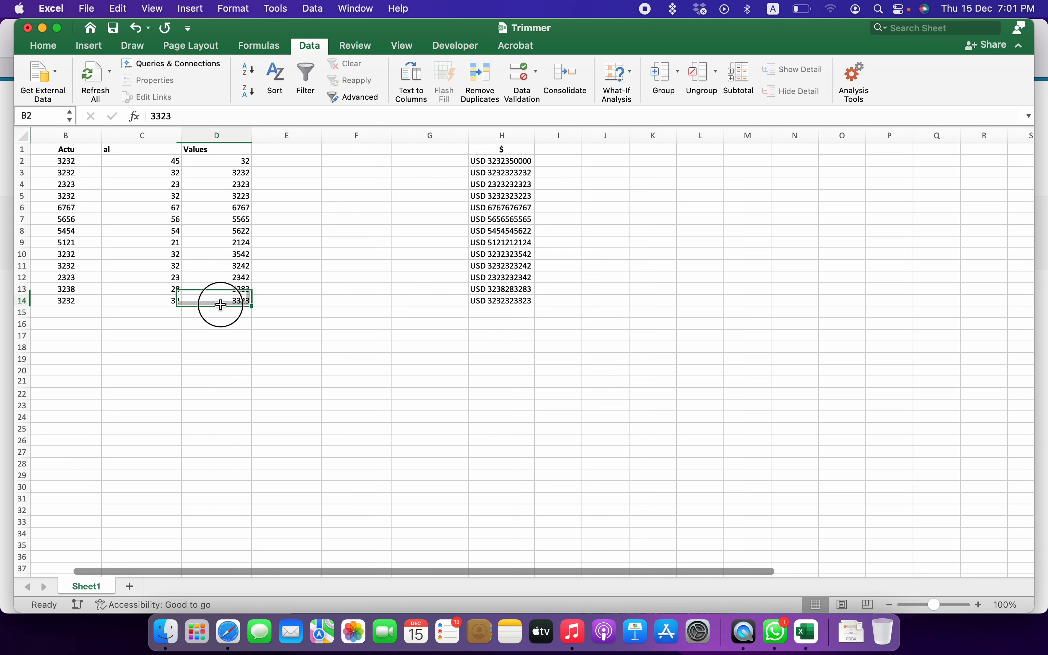
left_click(357, 249)
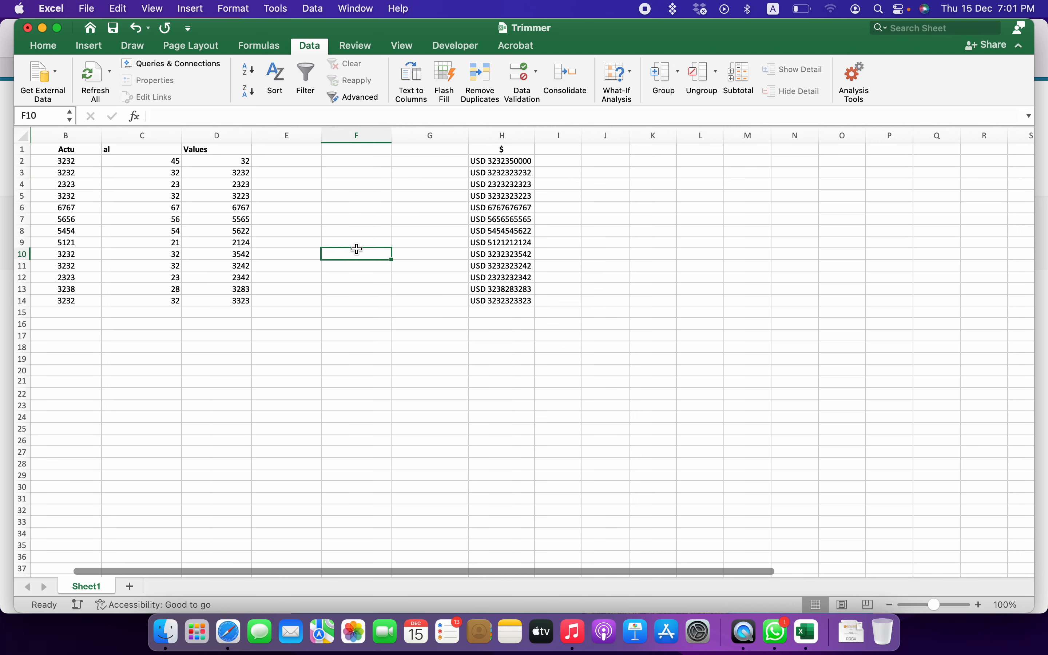
- Undo the fixed-width split of the Actual Values column and redo it
key("cmd+z")
left_click(269, 256)
left_click(175, 212)
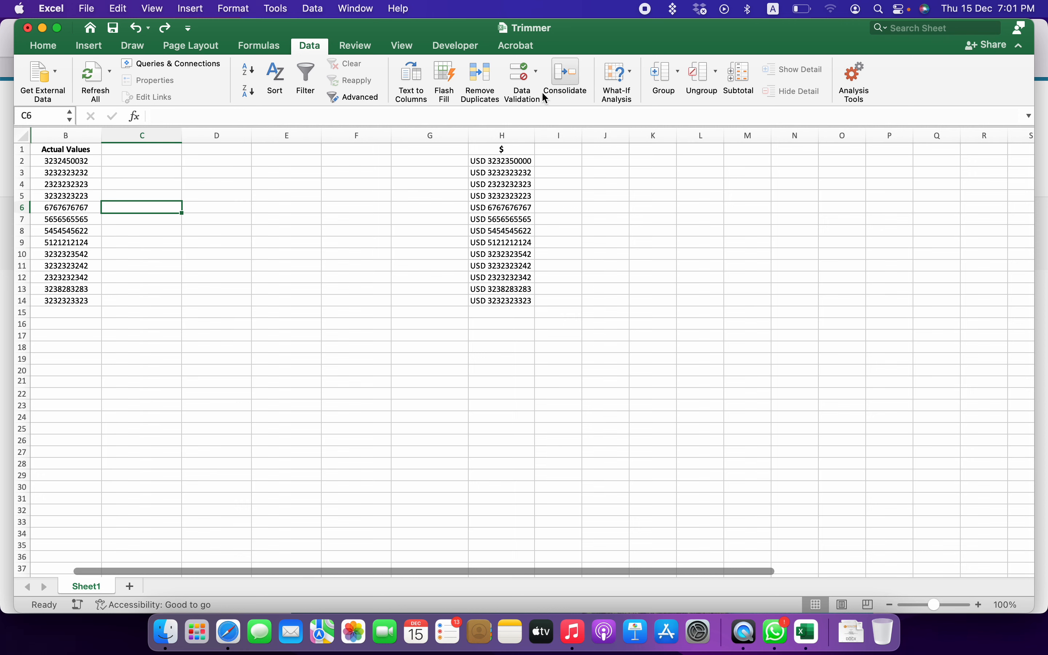
left_click(164, 28)
- Compare the split columns B to D with the unsplit USD values in the $ column
left_click(194, 253)
left_click(123, 164)
left_click_drag(71, 152, 235, 147)
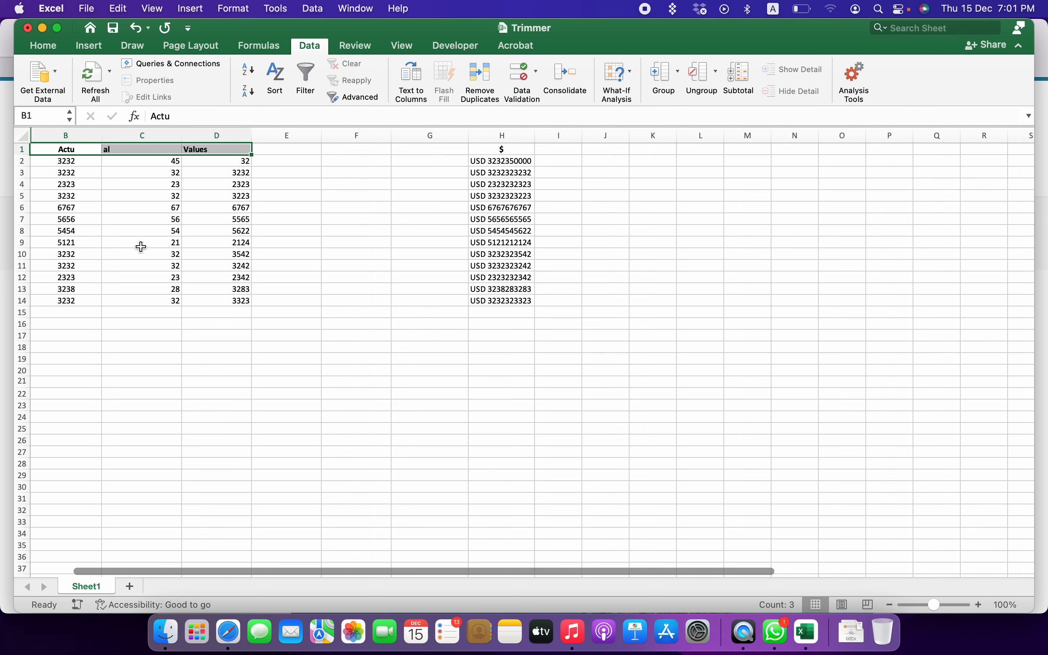
left_click(194, 211)
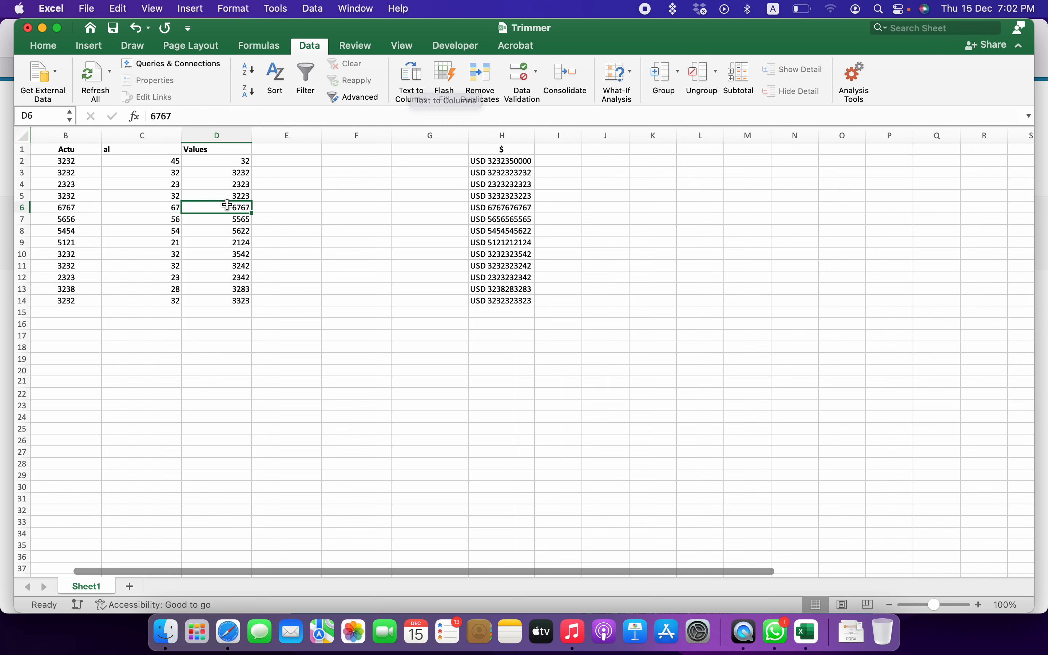
left_click_drag(85, 135, 249, 135)
left_click_drag(474, 155, 474, 328)
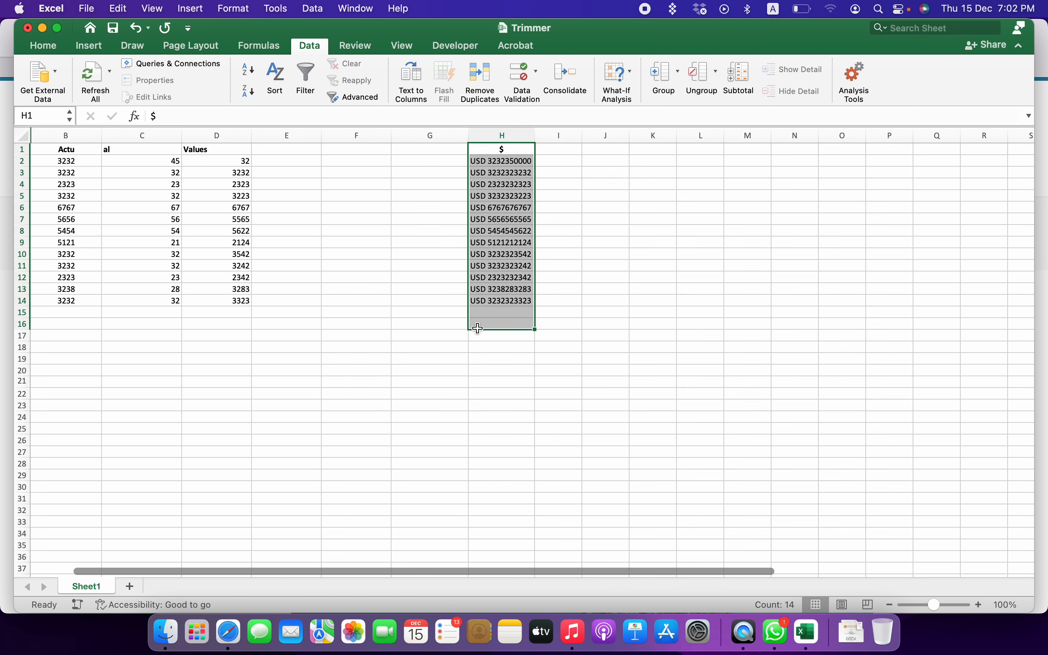
left_click(500, 207)
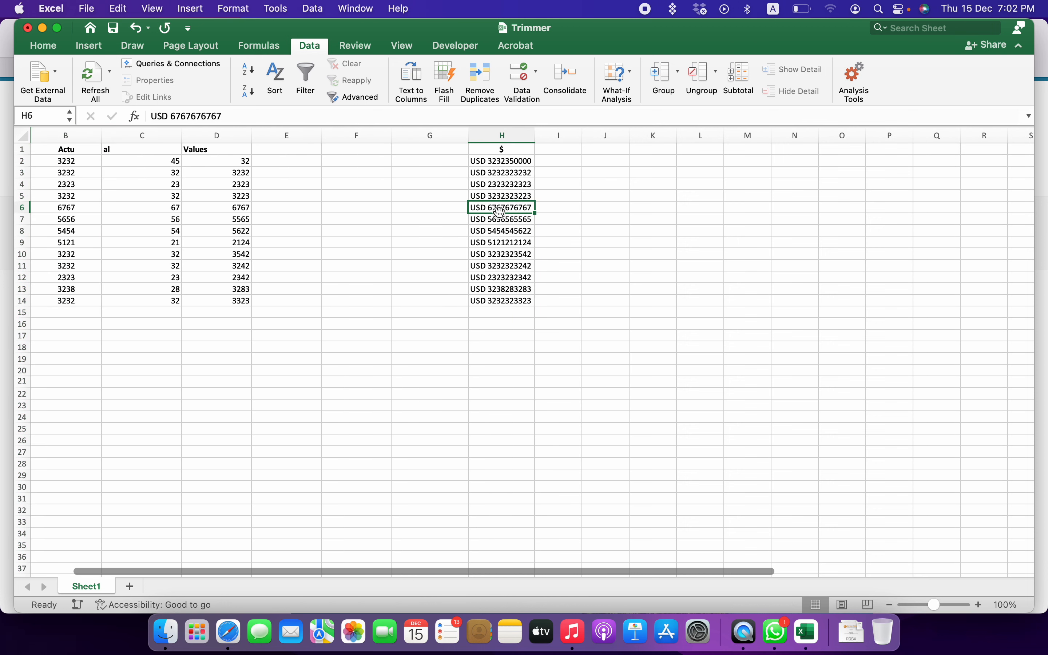
- Split the $ column with Text to Columns as delimited data, using Tab and Space as delimiters and destination $H$1
left_click(505, 134)
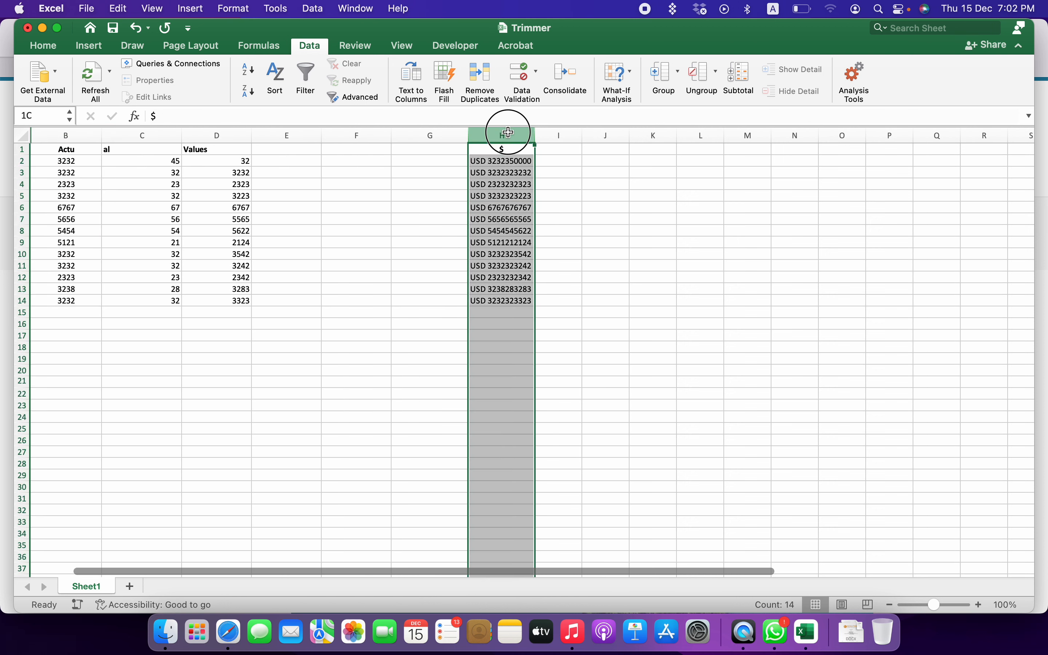
left_click(418, 78)
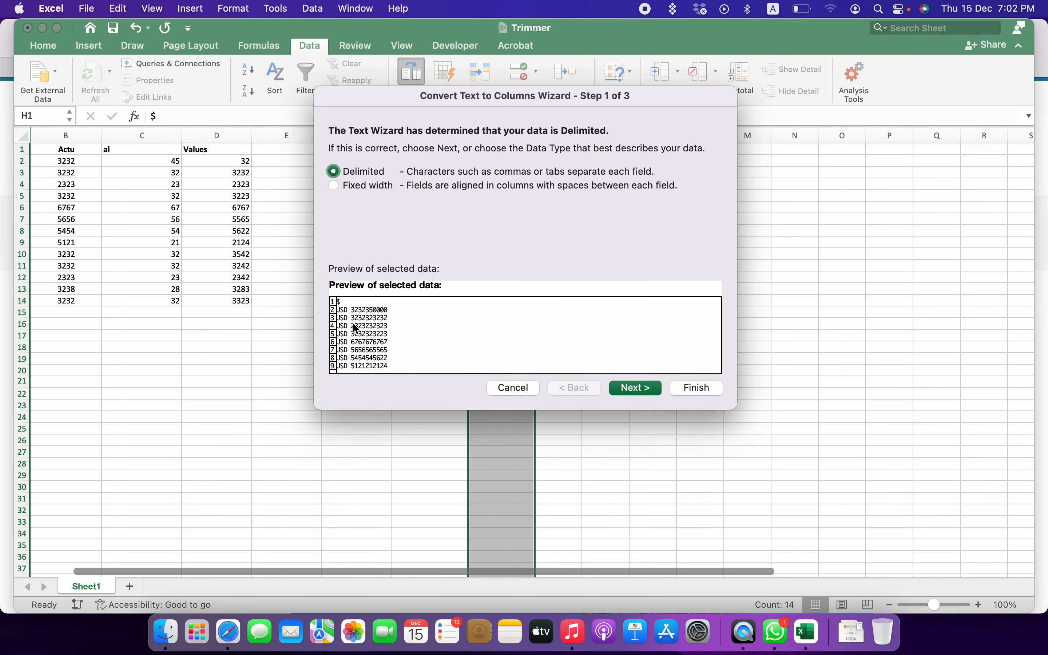
left_click(624, 393)
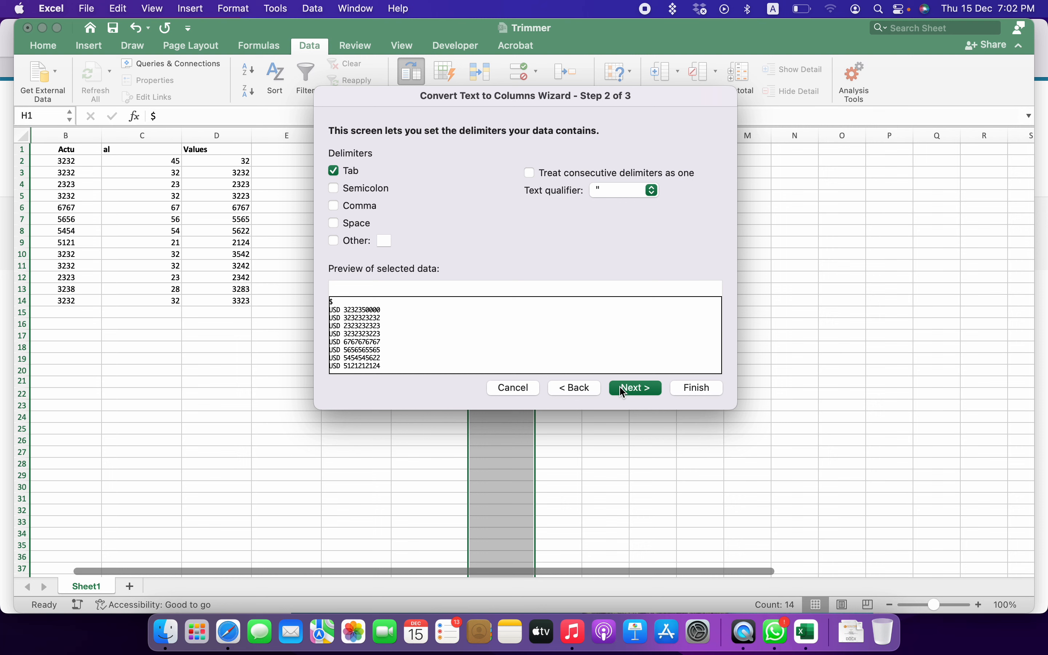
left_click(587, 386)
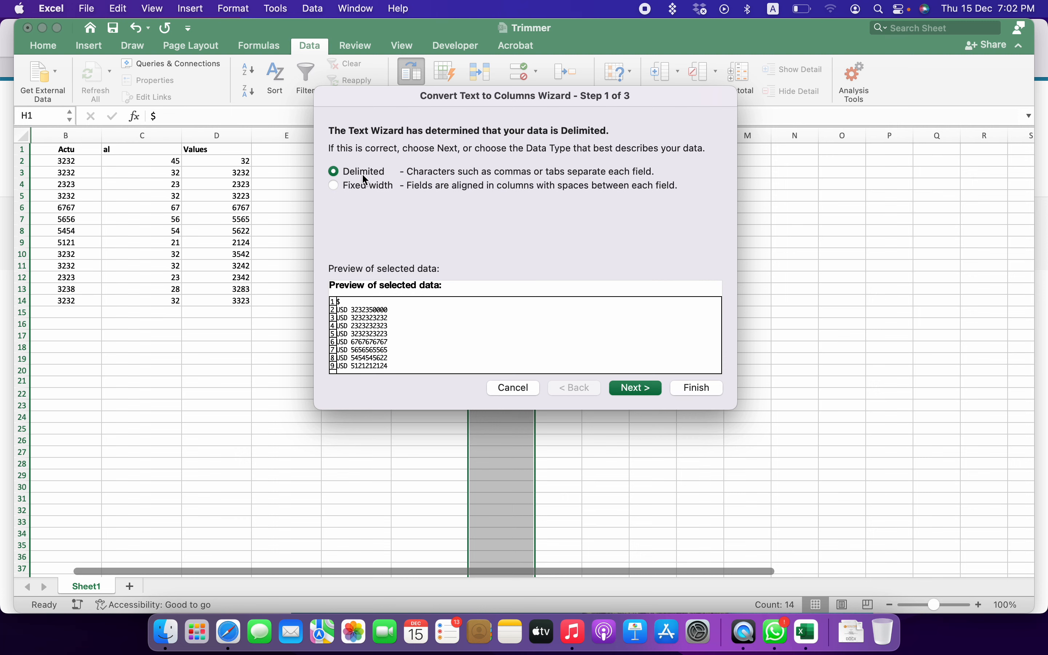
left_click_drag(545, 99, 539, 73)
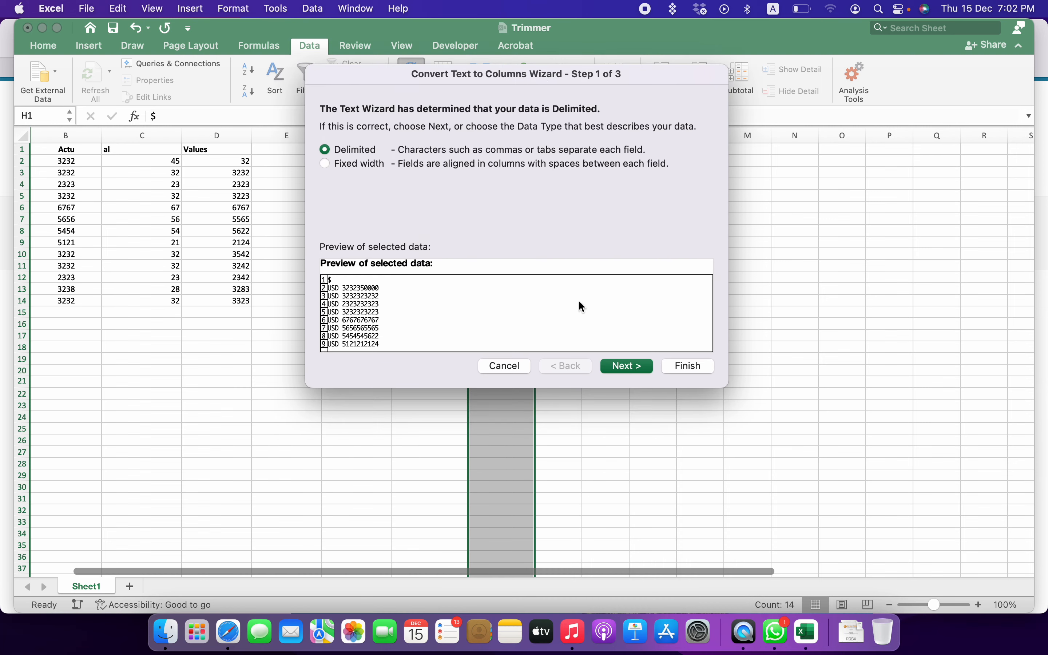
left_click(622, 368)
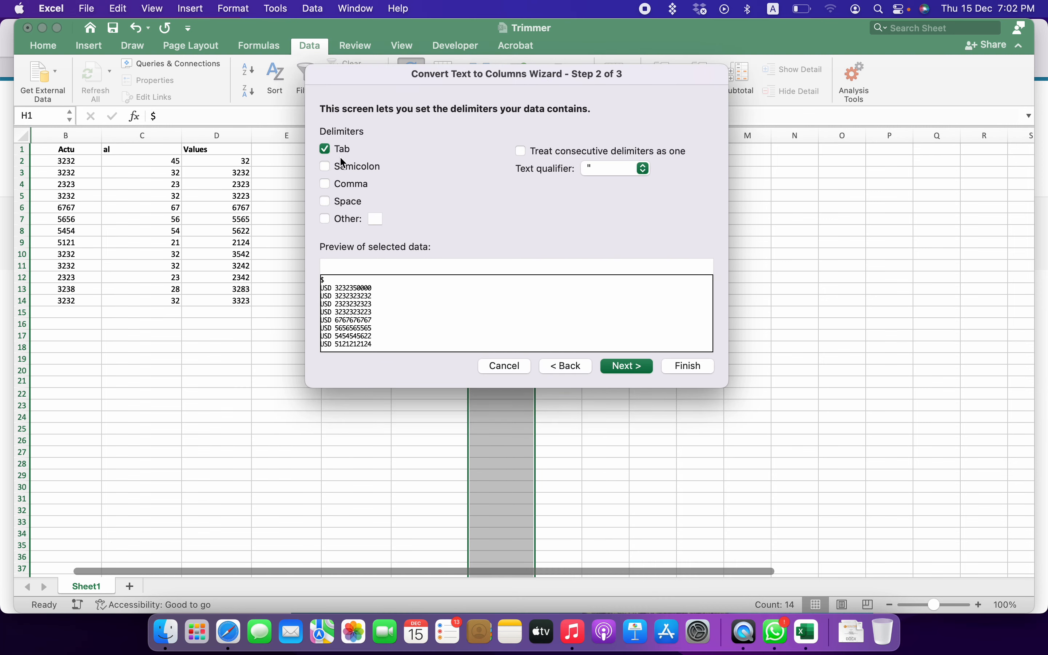
left_click(325, 202)
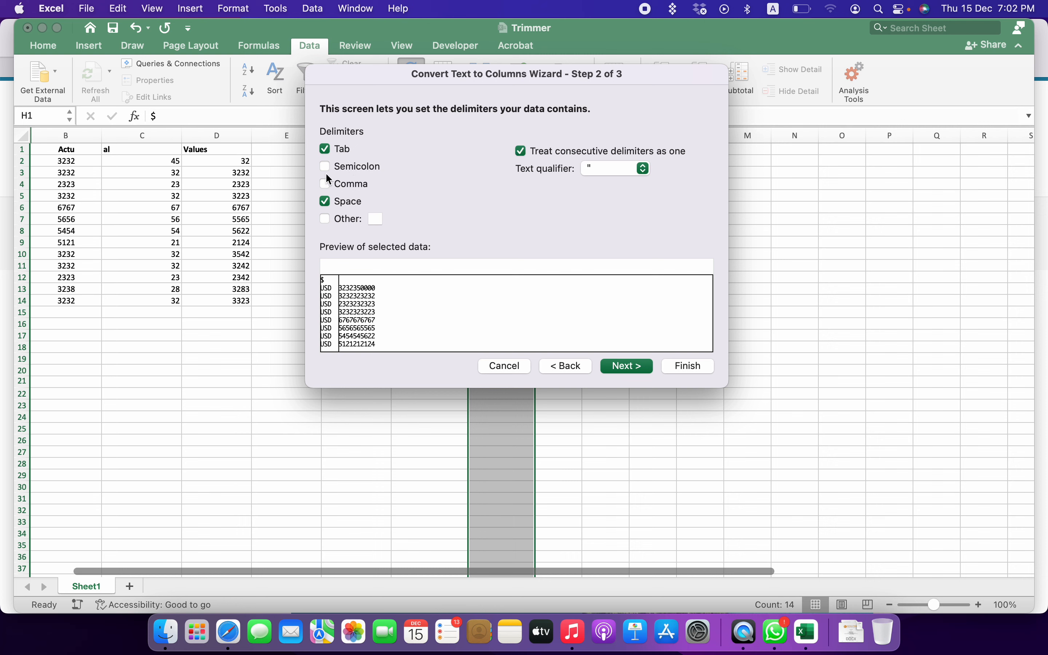
left_click(615, 368)
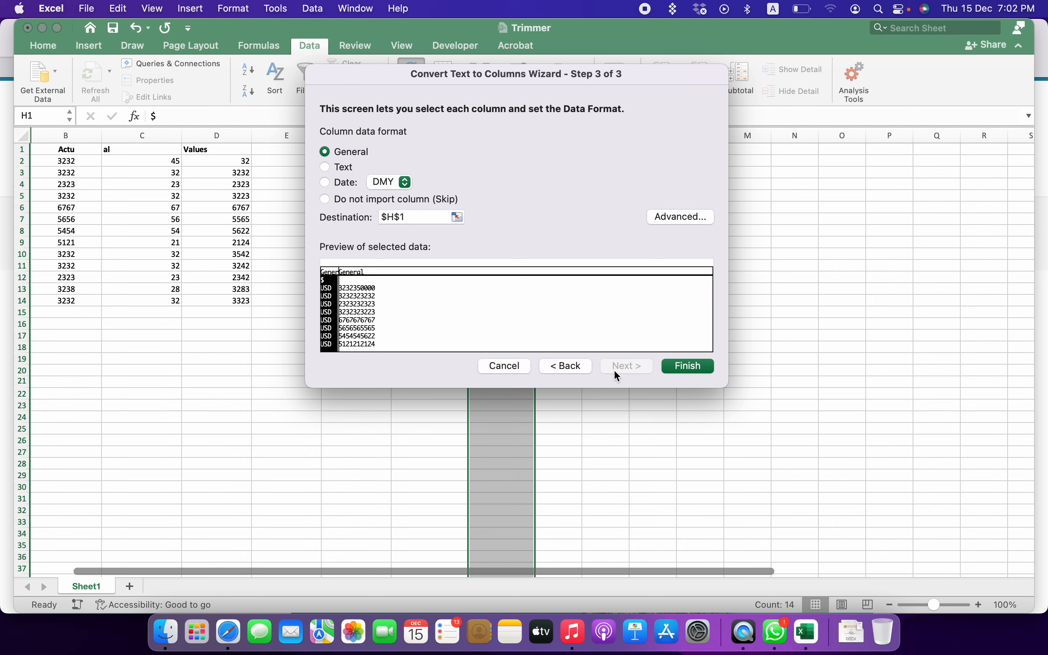
left_click(679, 366)
- Examine how the currency code and the number are divided between columns H and I
left_click(562, 187)
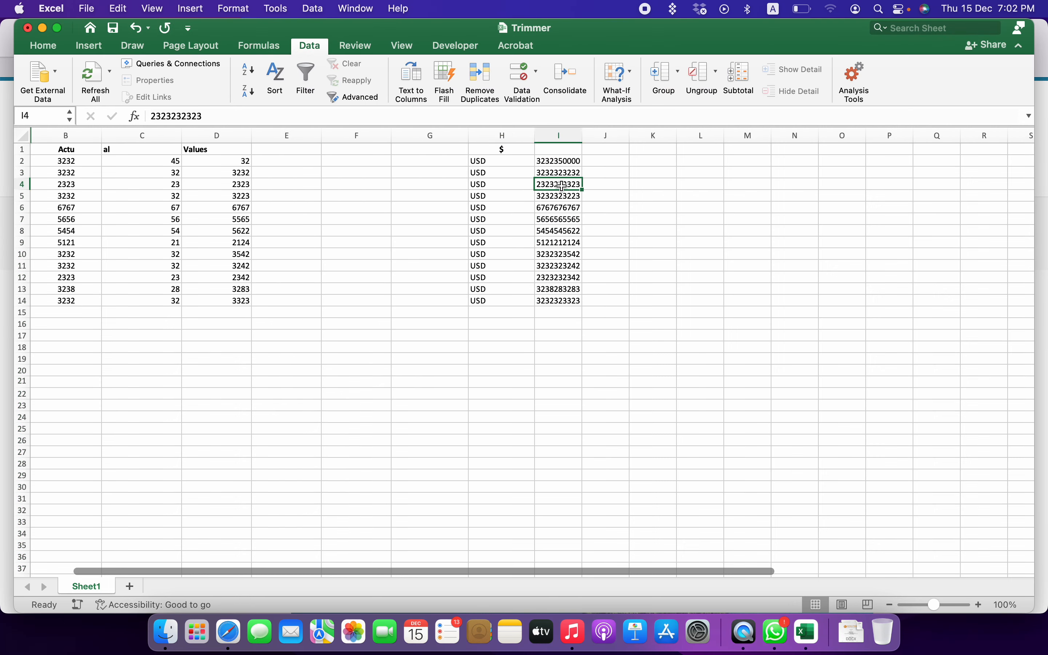
left_click_drag(548, 161, 558, 295)
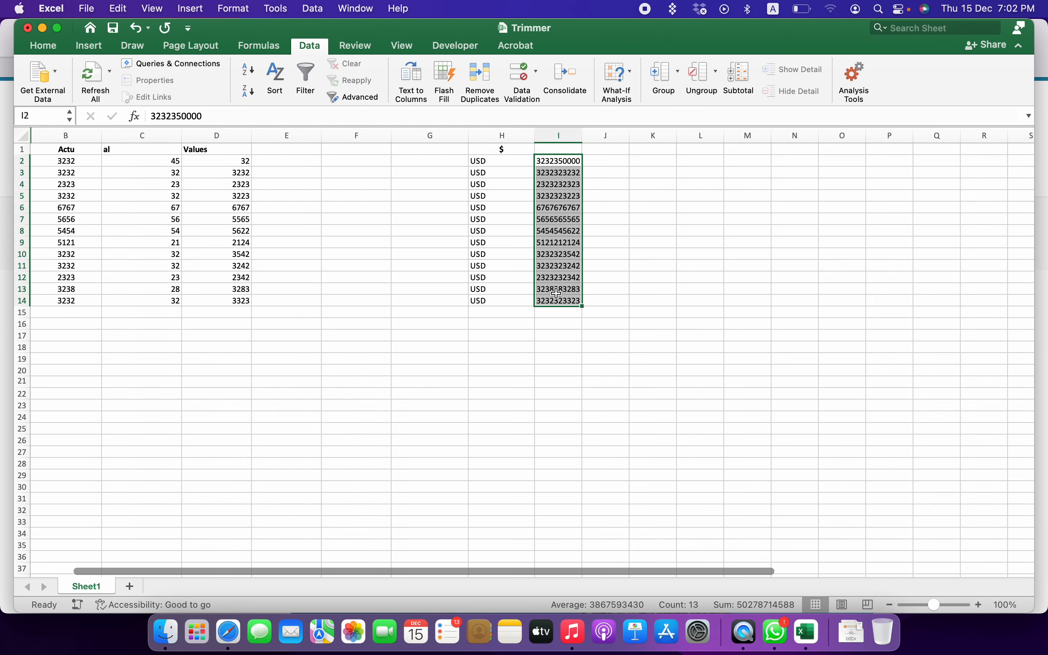
left_click_drag(477, 161, 479, 295)
left_click(511, 162)
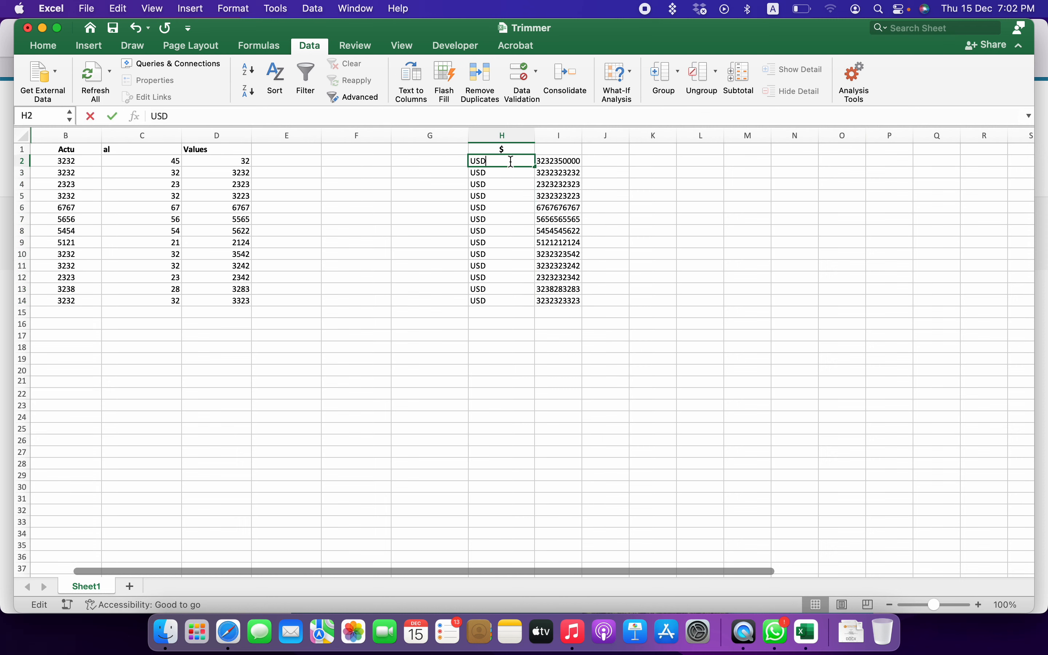
left_click(511, 195)
left_click(556, 161)
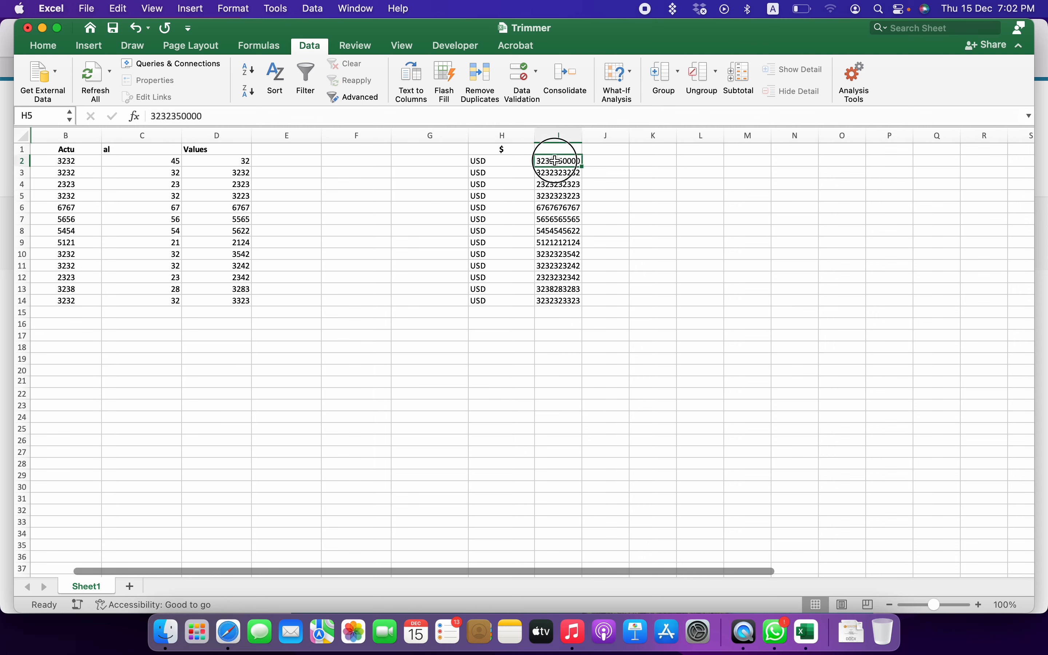
left_click(505, 160)
left_click(587, 150)
- Undo the delimited split of the $ column
left_click(89, 161)
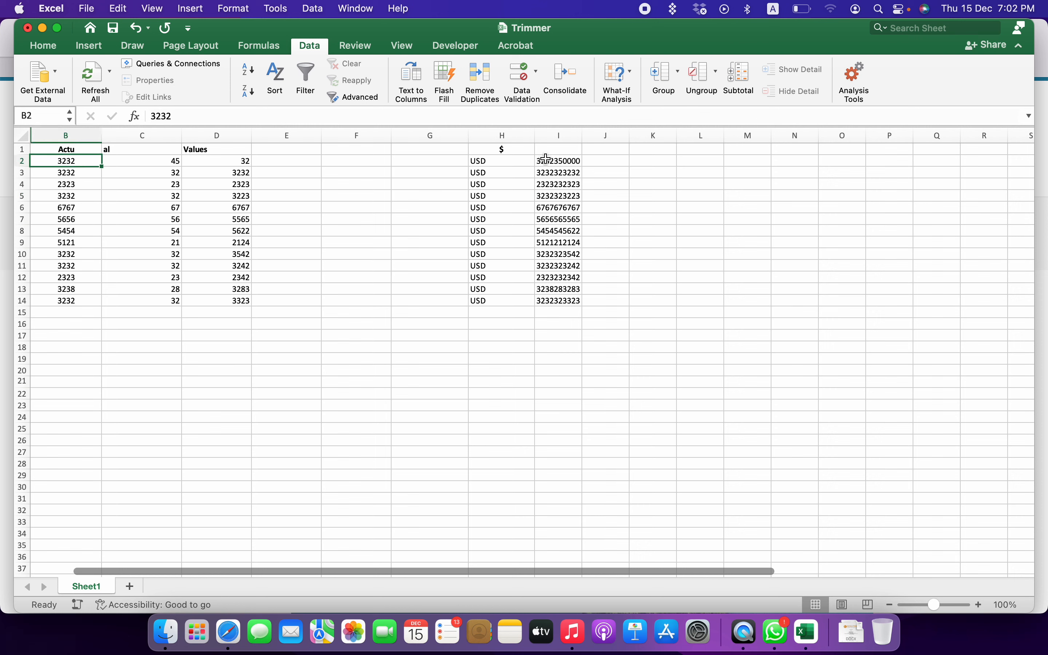
key("super+z")
key("super+z")
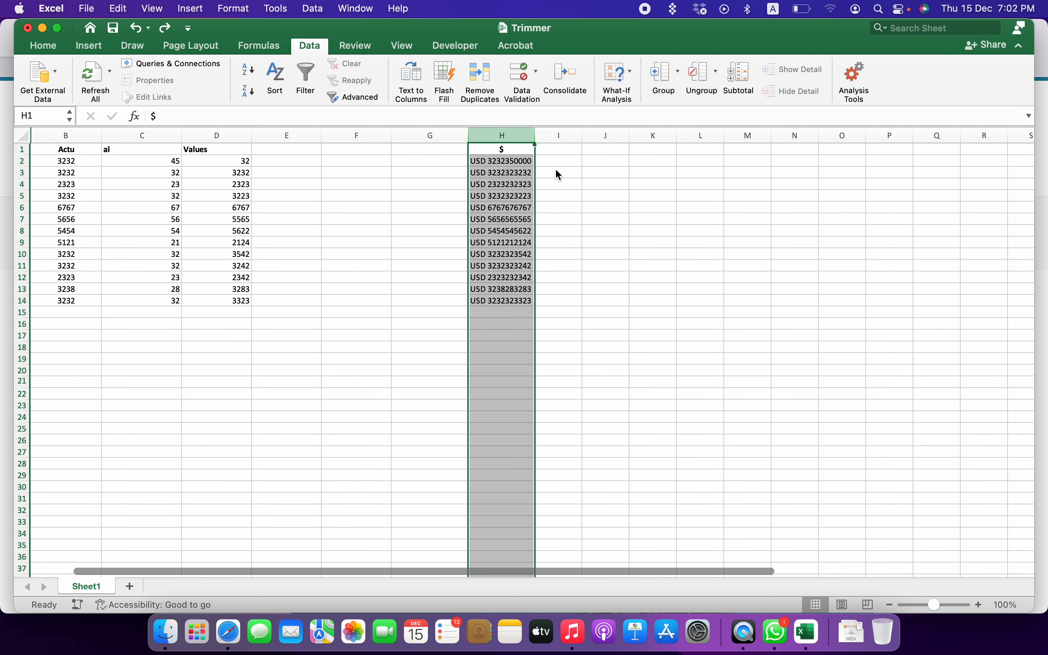
- Split the $ column with Text to Columns using fixed width, with breaks after USD, the space, and the fourth and sixth digits
left_click(419, 84)
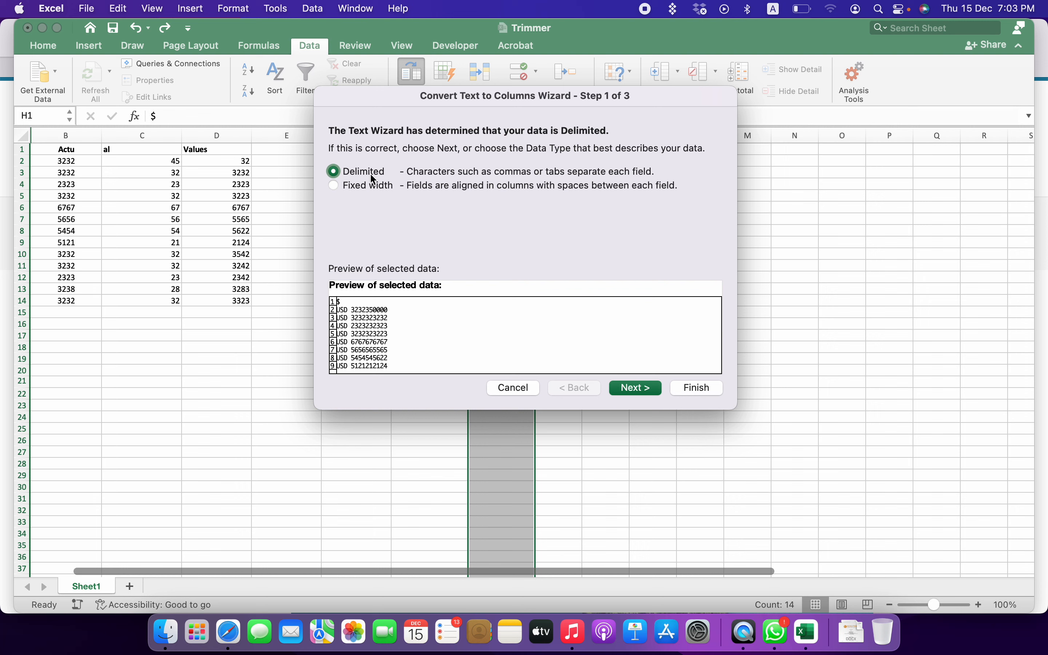
left_click(376, 186)
left_click(625, 386)
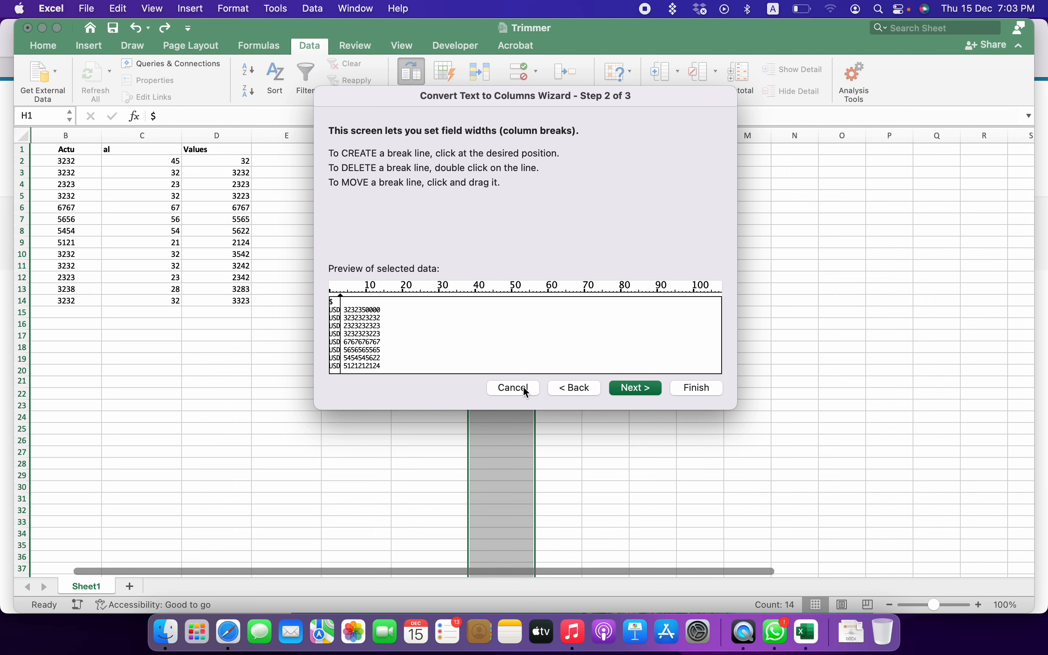
left_click(345, 312)
left_click(358, 313)
left_click(366, 314)
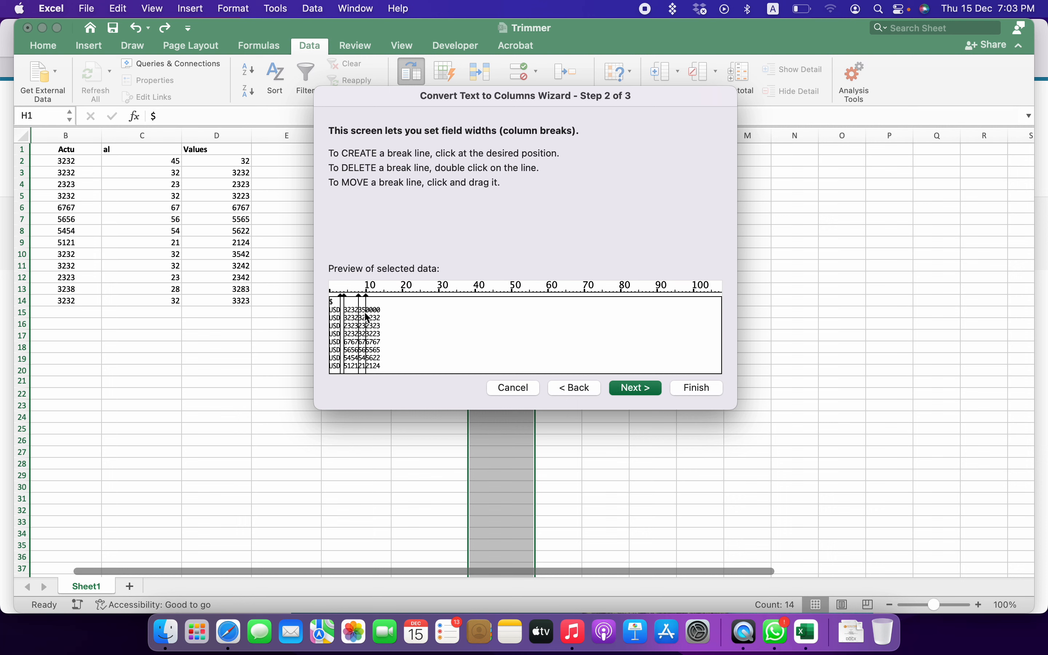
left_click(628, 392)
left_click(689, 392)
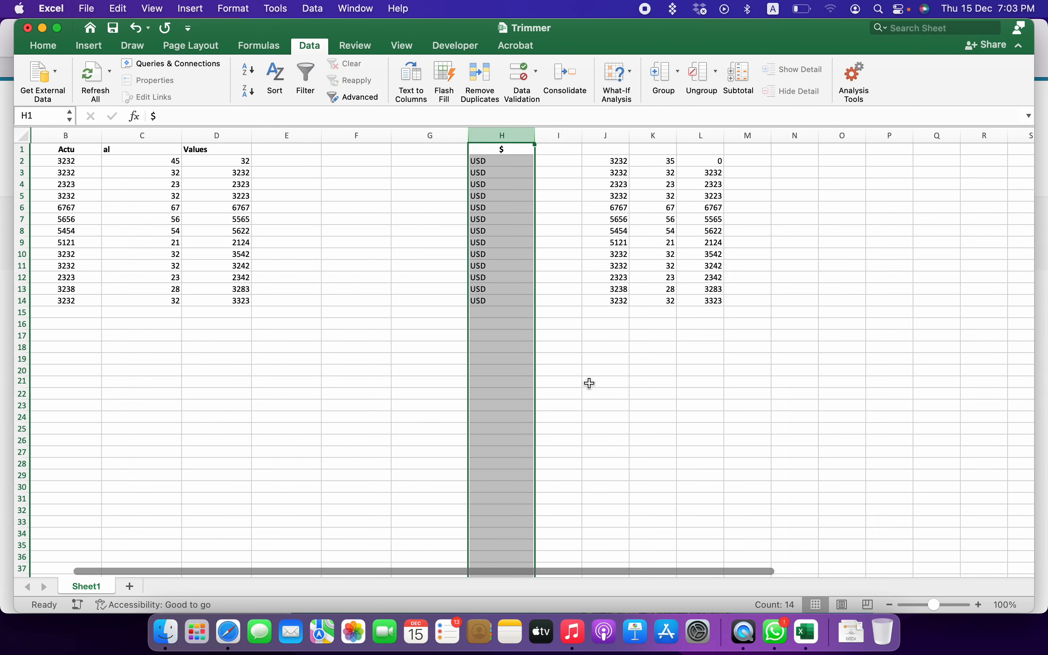
- Examine the fixed-width result across columns H to L, including the blank column I
scroll(585, 382, "right", 5)
left_click(506, 135)
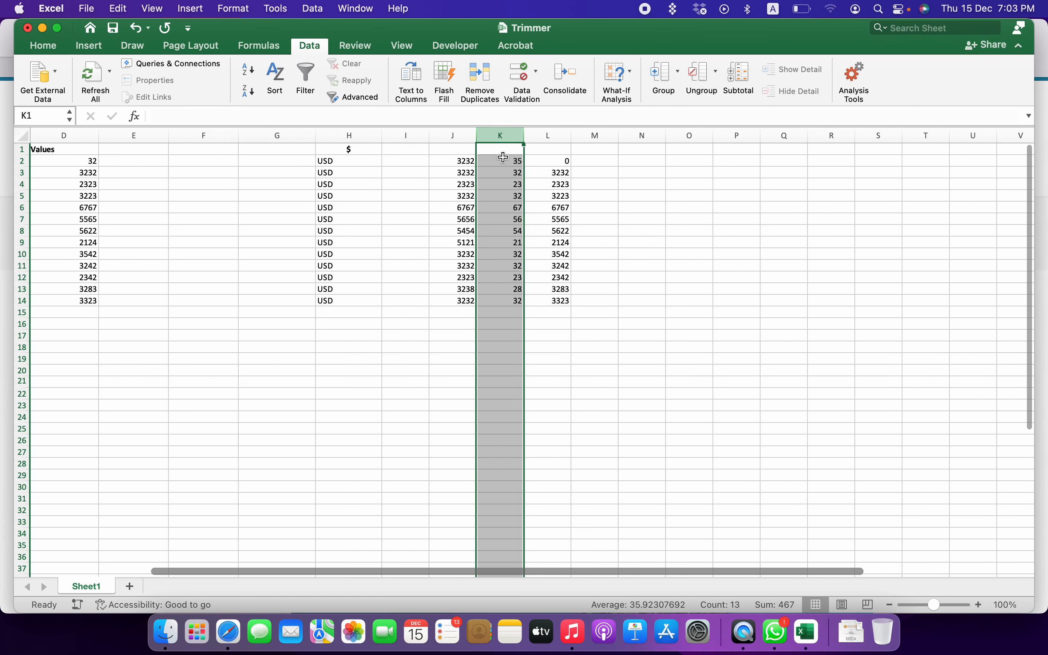
left_click(405, 135)
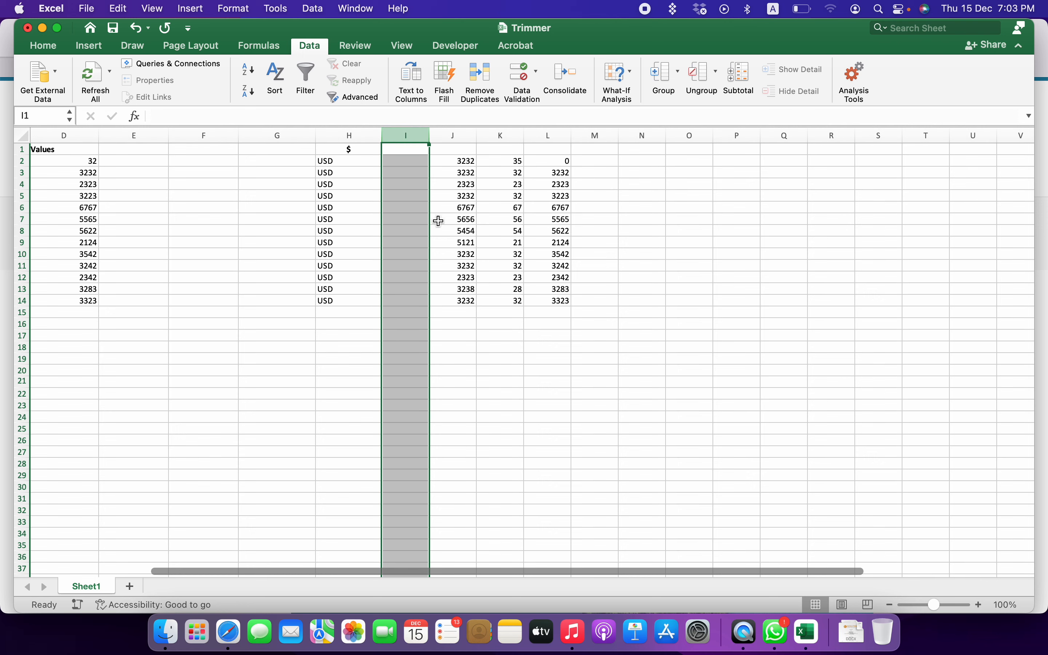
left_click(502, 135)
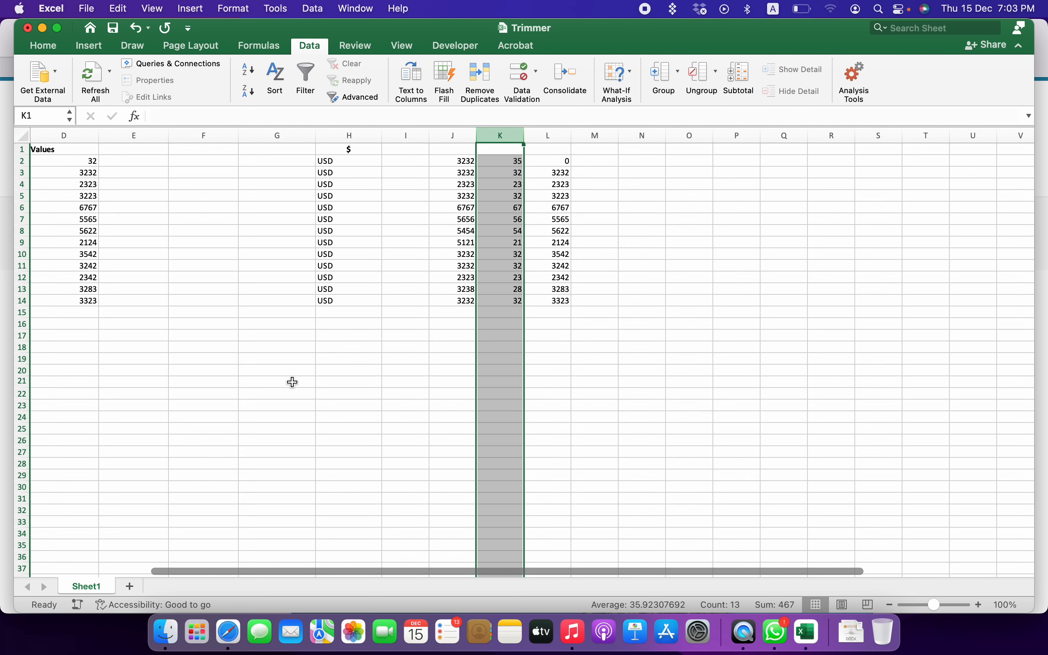
scroll(205, 385, "left", 4)
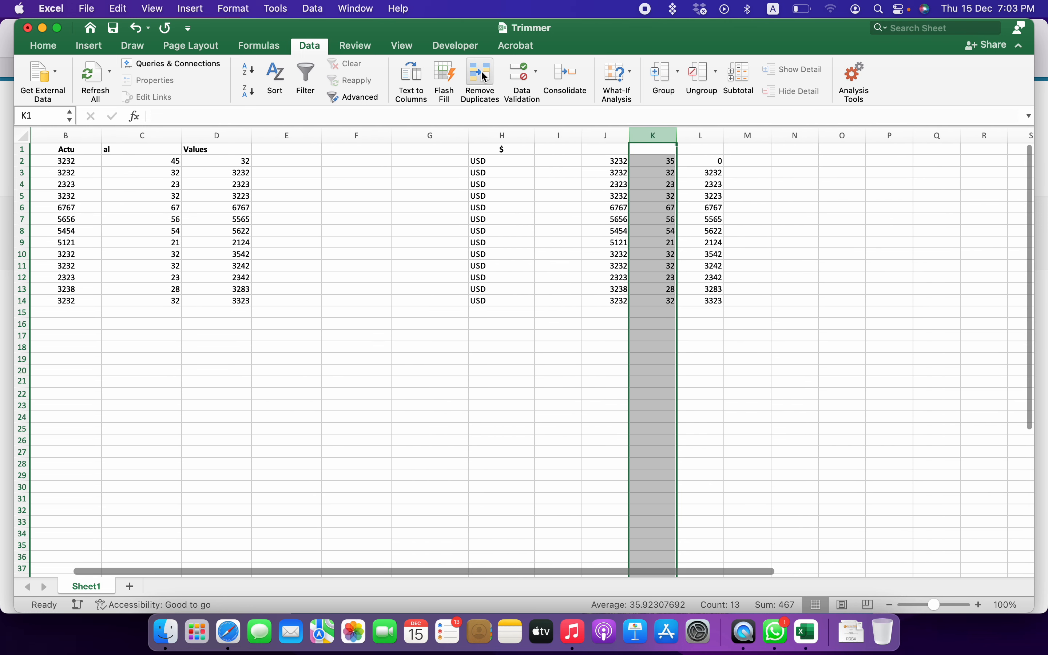
left_click(291, 302)
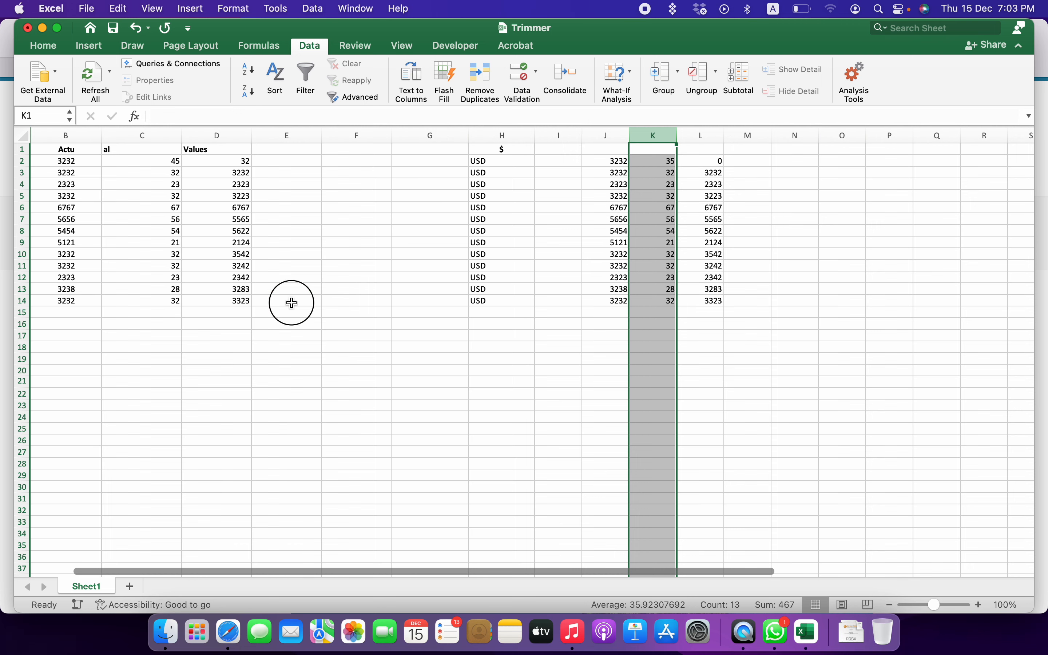
- Try to unhide the hidden column before column B
left_click(36, 135)
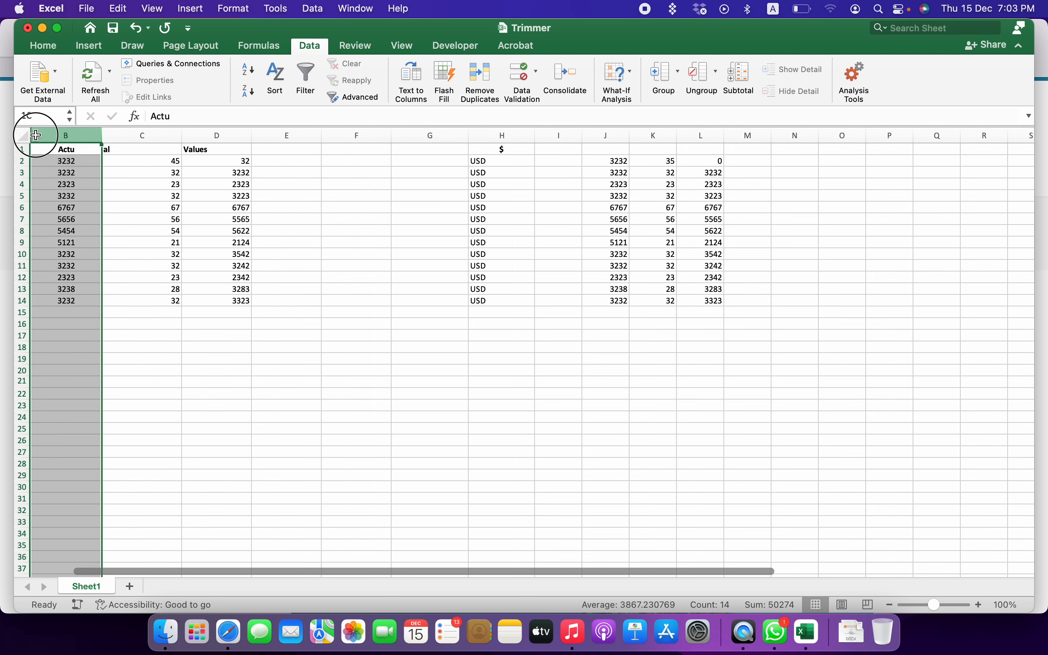
right_click(26, 135)
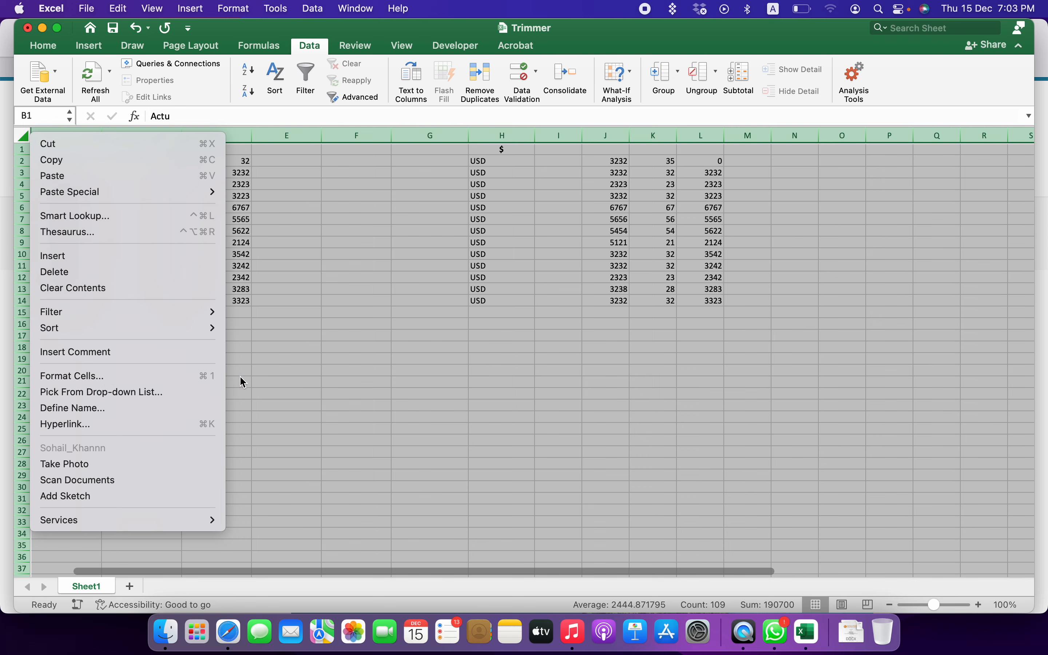
left_click(257, 372)
left_click(73, 131)
right_click(72, 131)
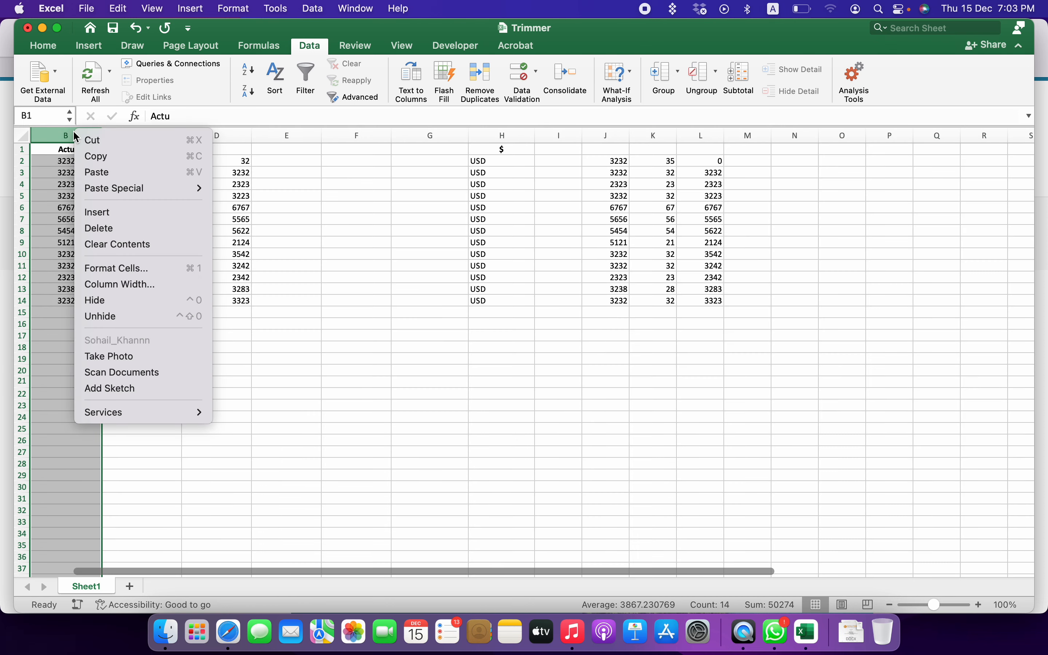
left_click(204, 314)
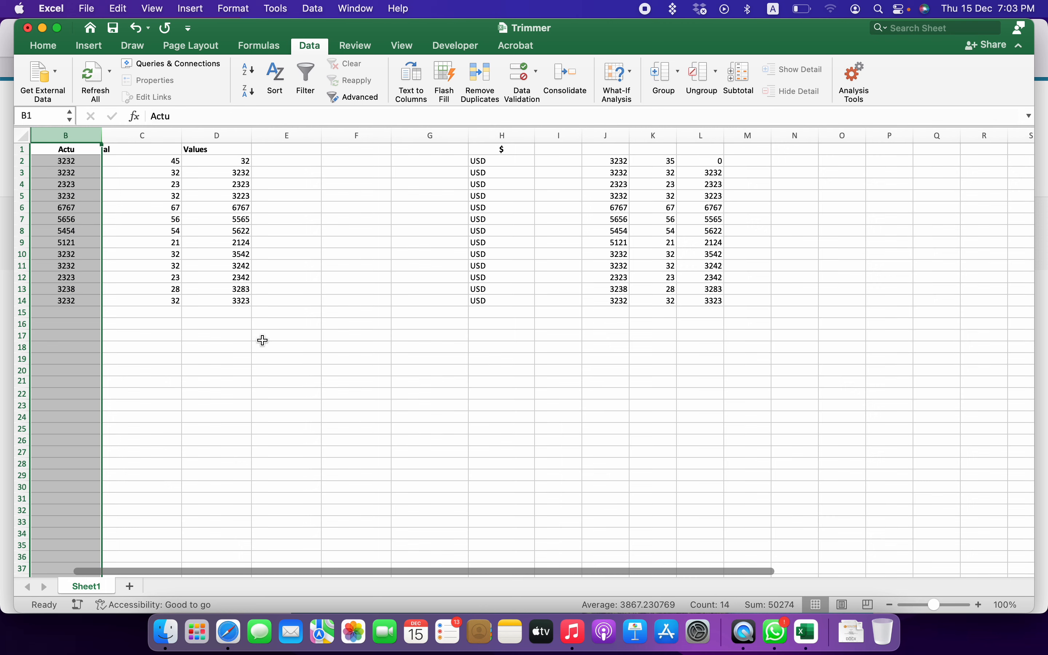
- Unhide column A, which holds the Comma File data
left_click_drag(39, 135, 18, 134)
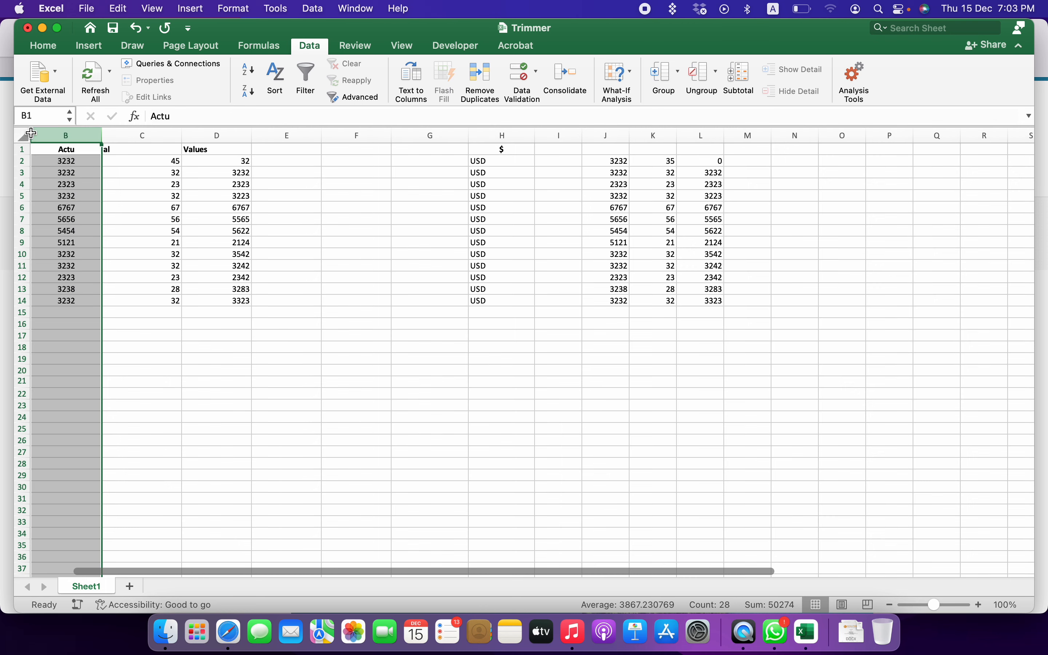
right_click(33, 133)
left_click(84, 318)
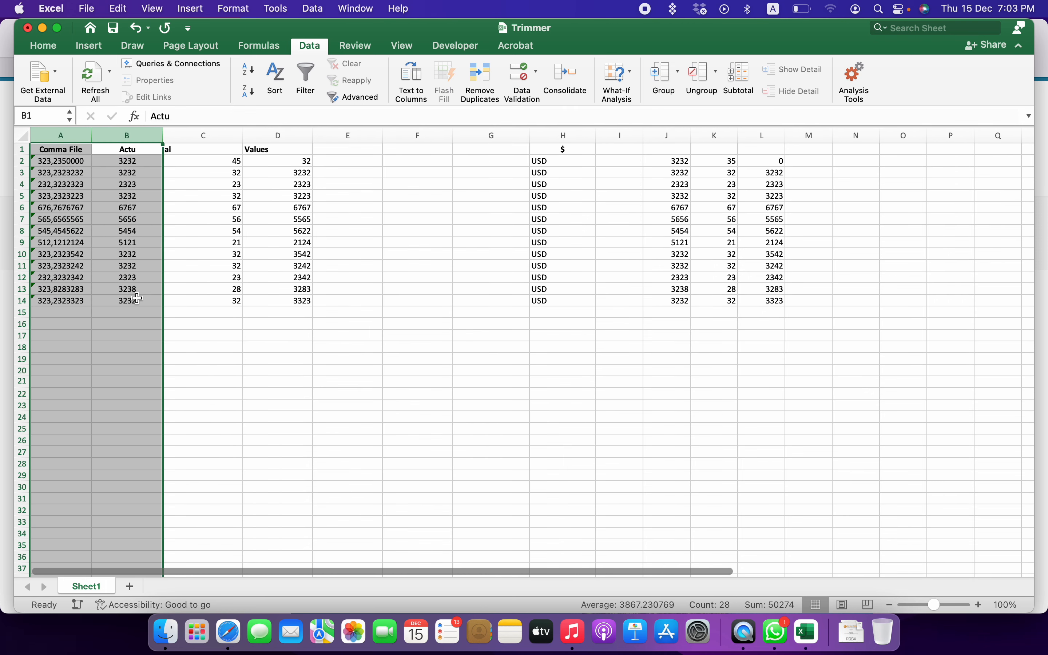
- Insert five blank columns between the Comma File column and the Actu column
left_click(127, 135)
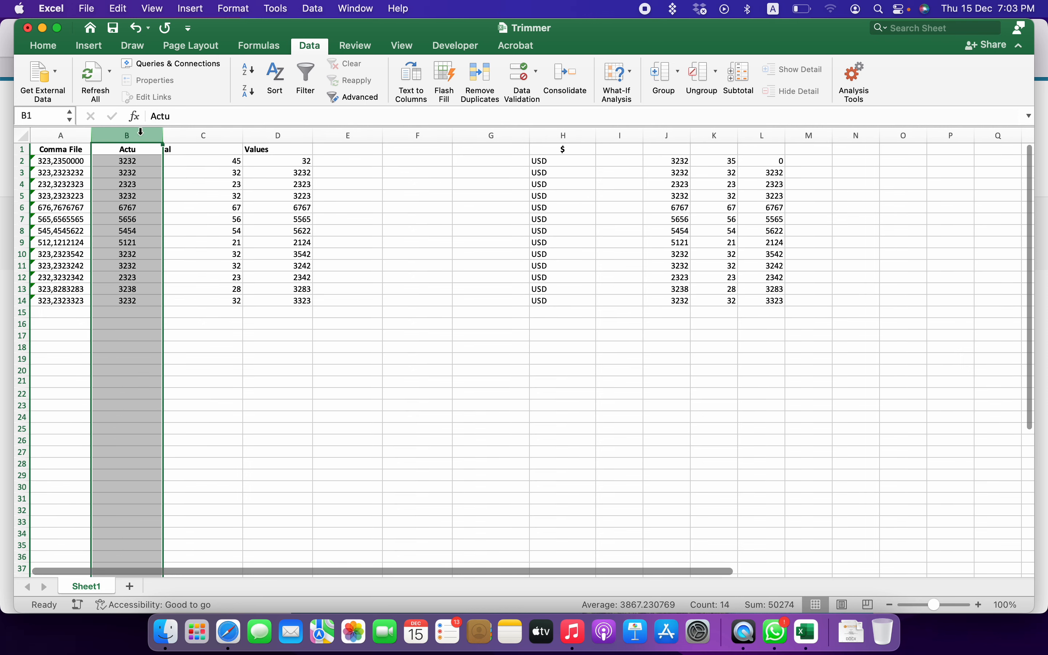
left_click(43, 47)
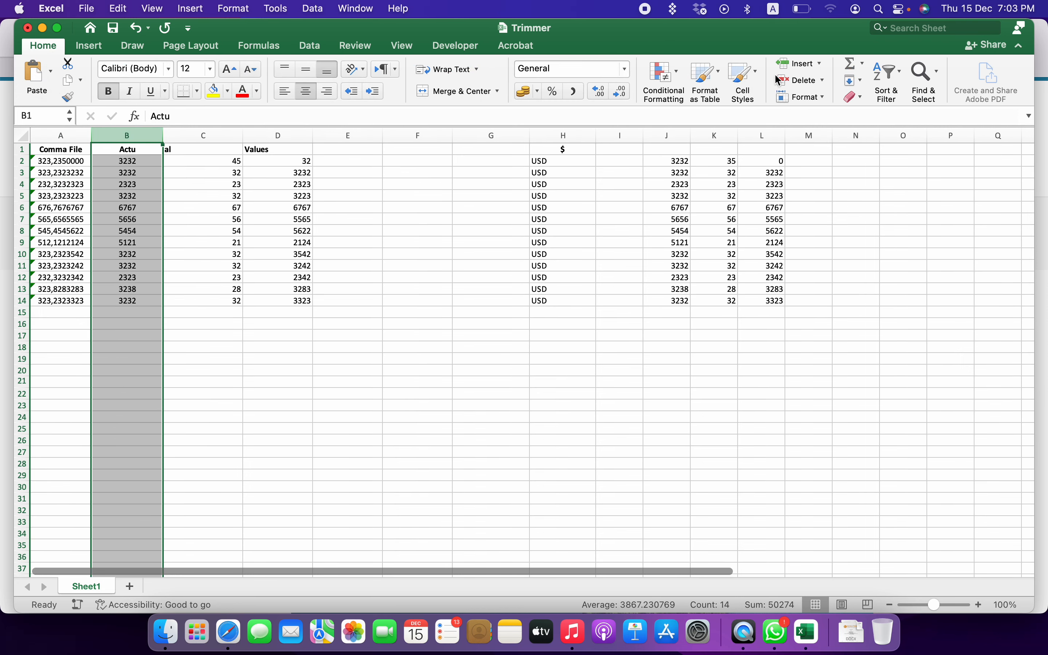
left_click(786, 65)
left_click(122, 242)
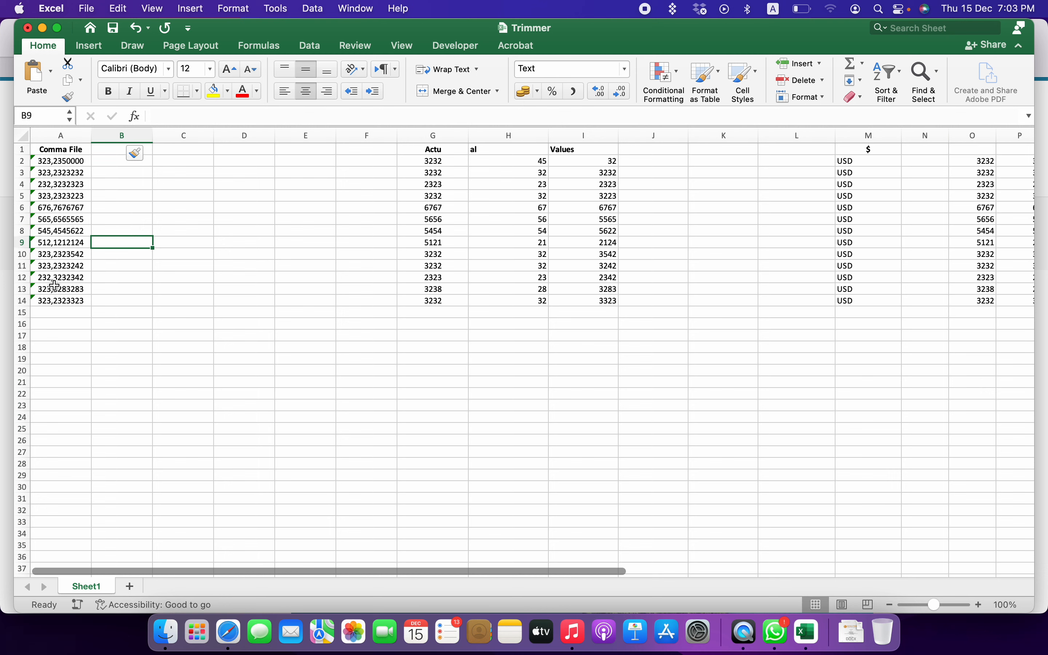
- Split the Comma File column with Text to Columns as delimited data, adding Comma as a delimiter and turning Space off
left_click(63, 157)
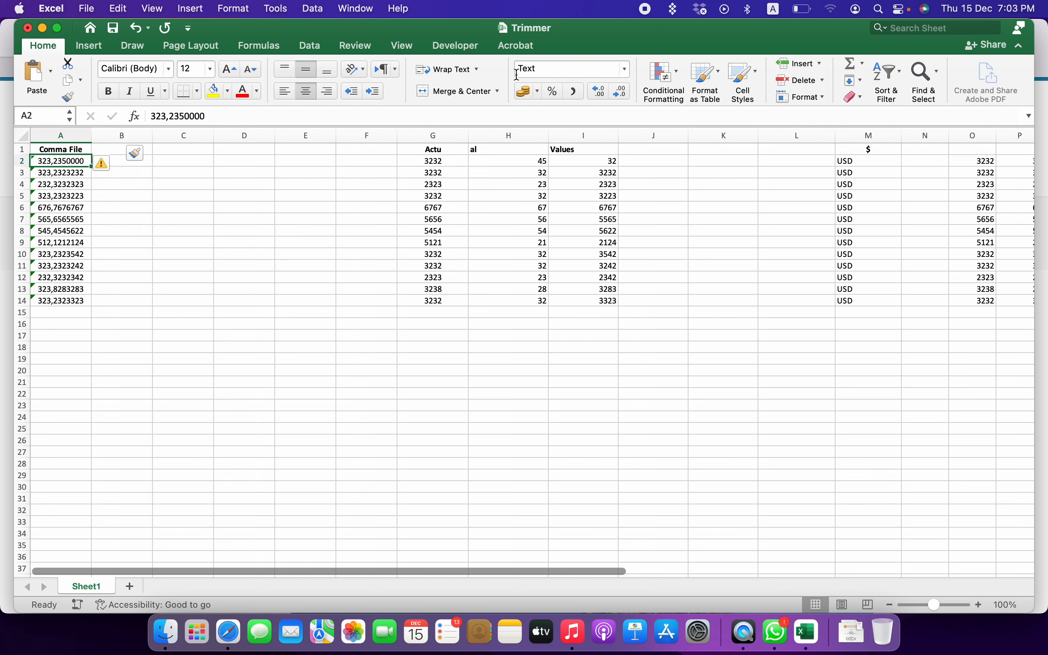
left_click(63, 135)
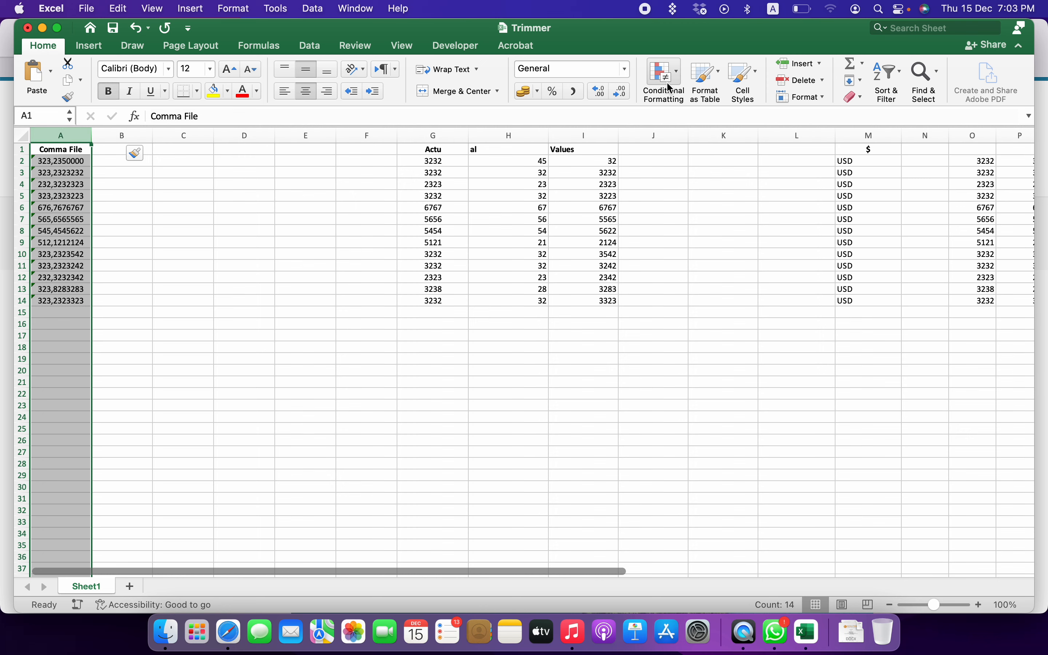
left_click(309, 46)
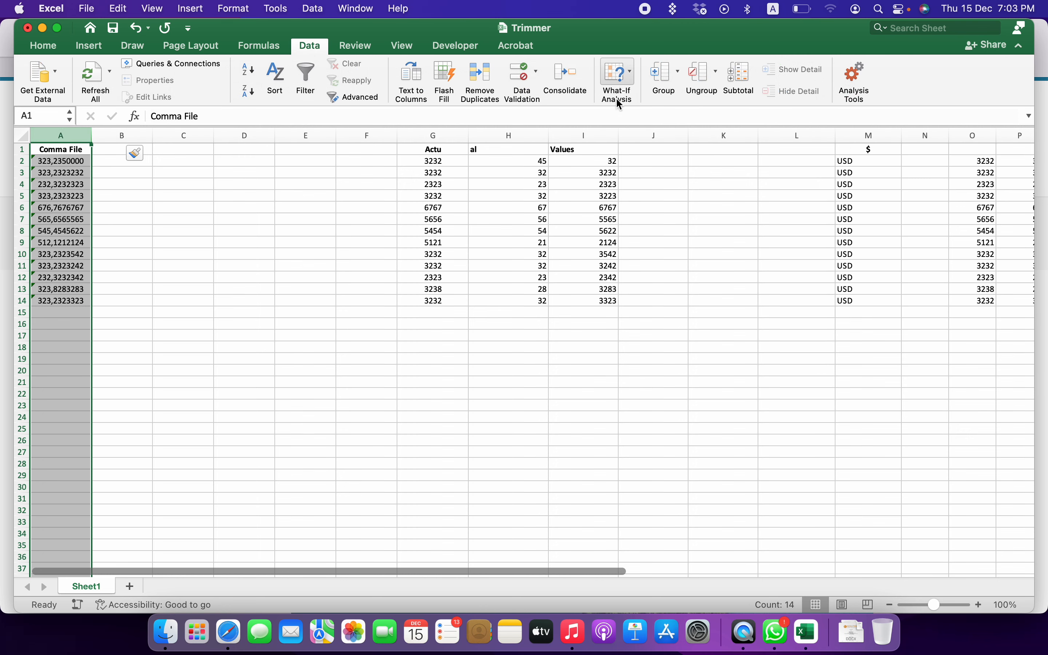
left_click(412, 81)
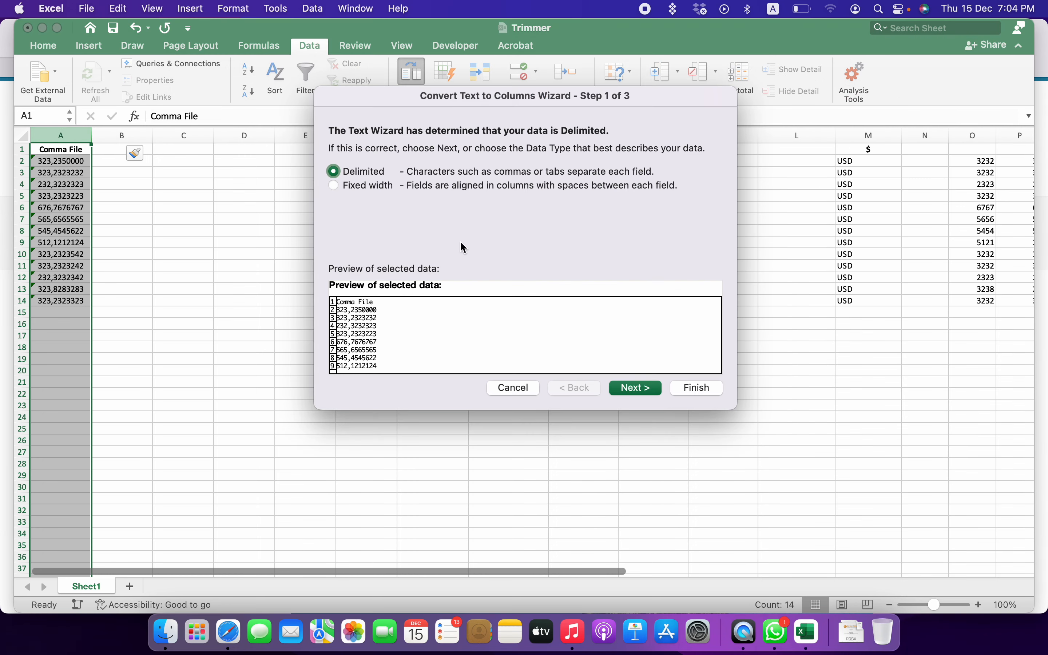
left_click(634, 388)
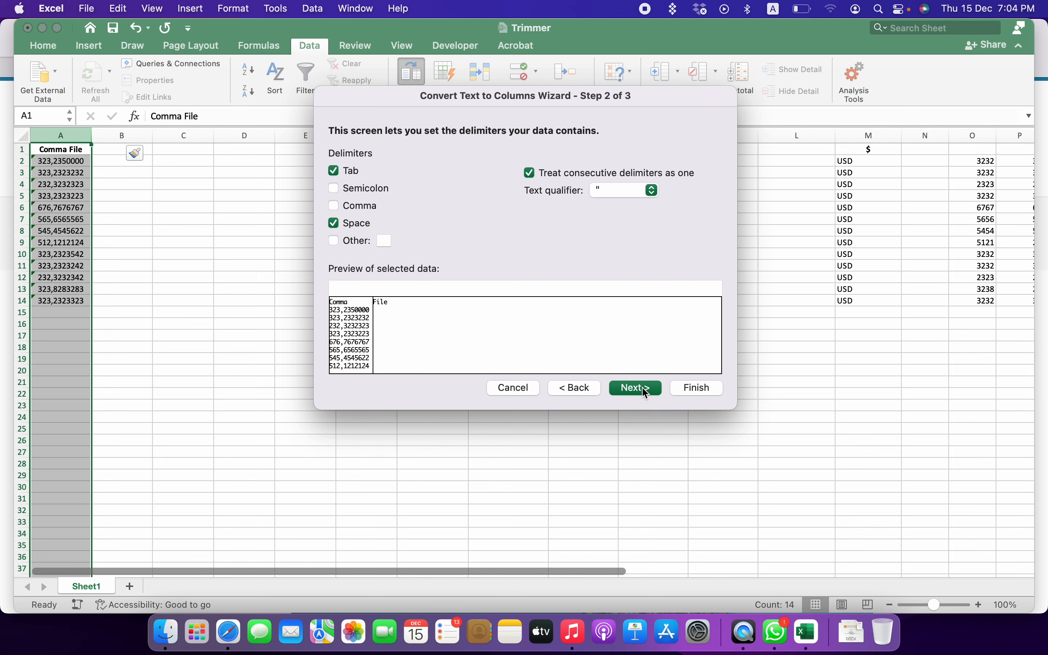
left_click(348, 207)
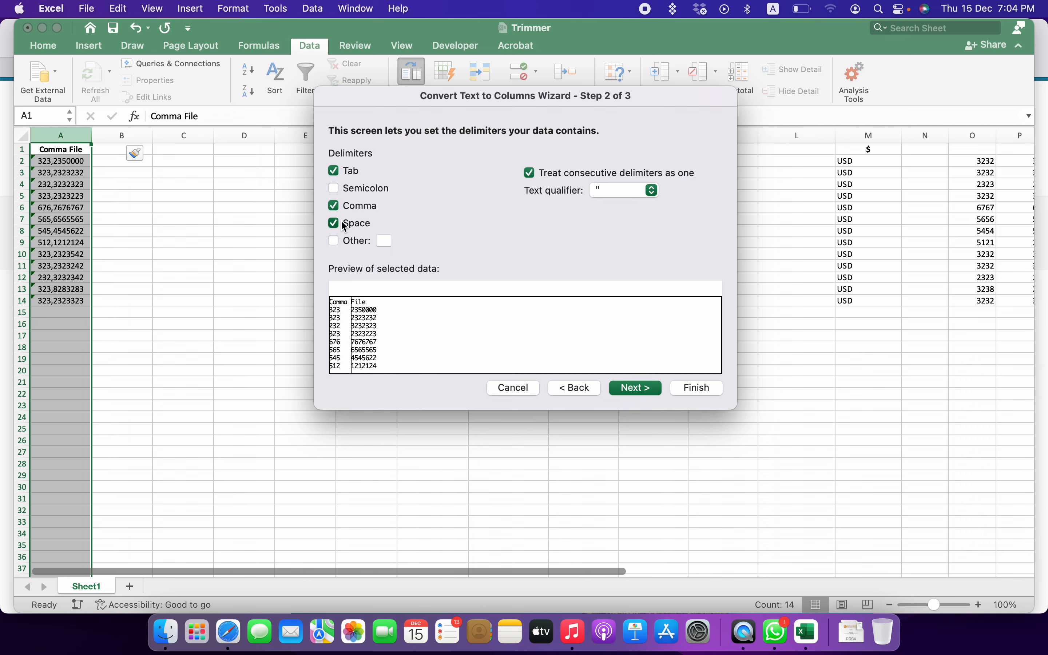
left_click(340, 221)
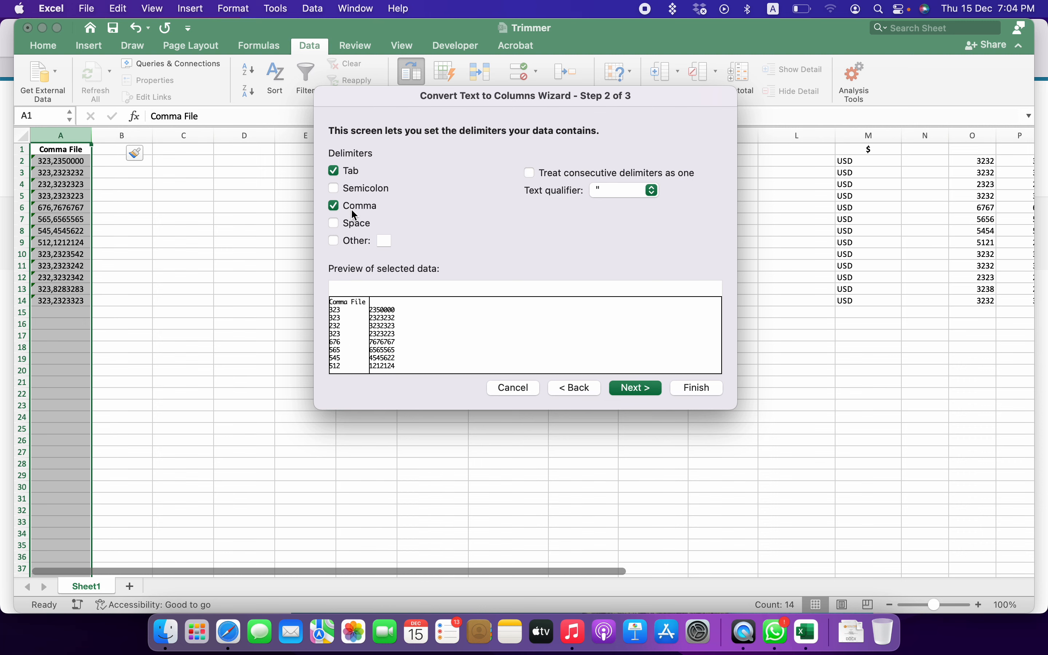
left_click(640, 389)
left_click(696, 387)
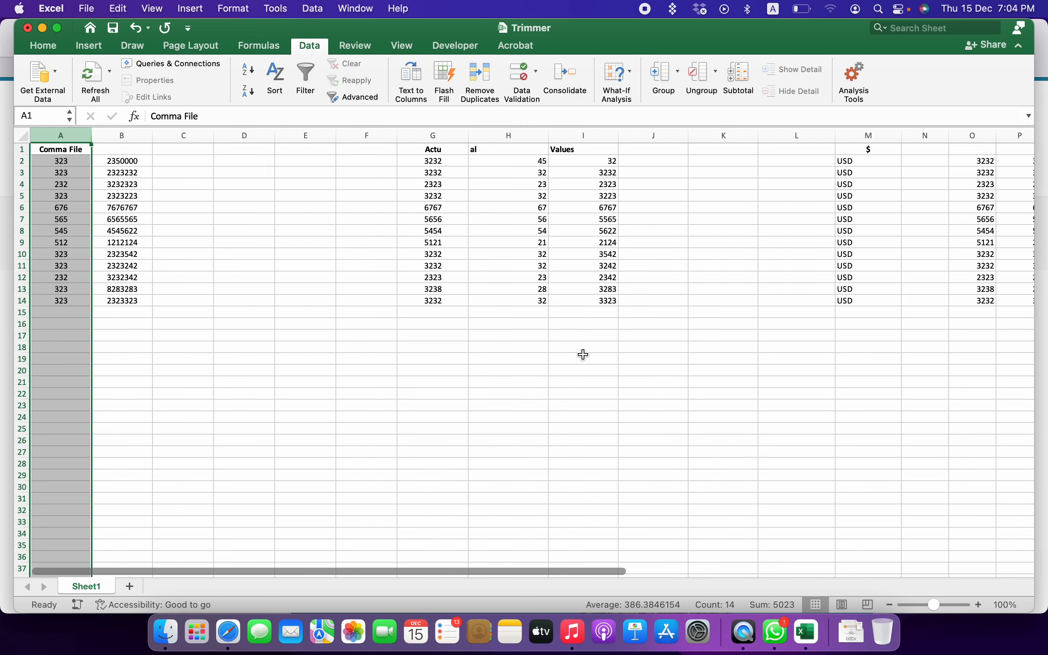
- Examine the values split across columns A and B under the Comma File heading
left_click_drag(61, 160, 61, 277)
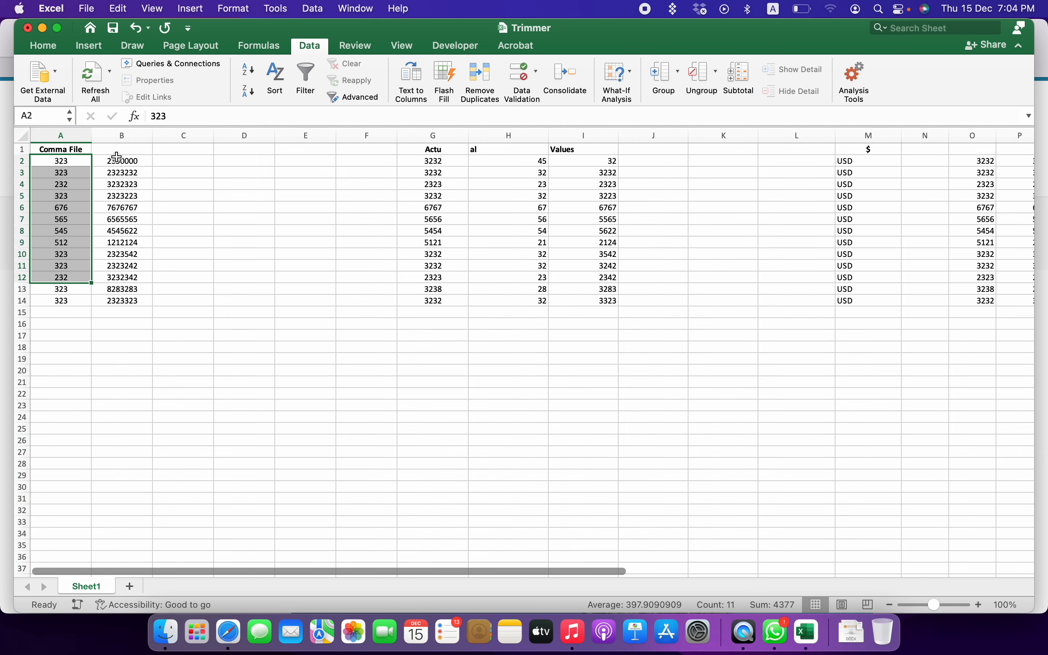
left_click_drag(123, 161, 124, 306)
left_click(367, 335)
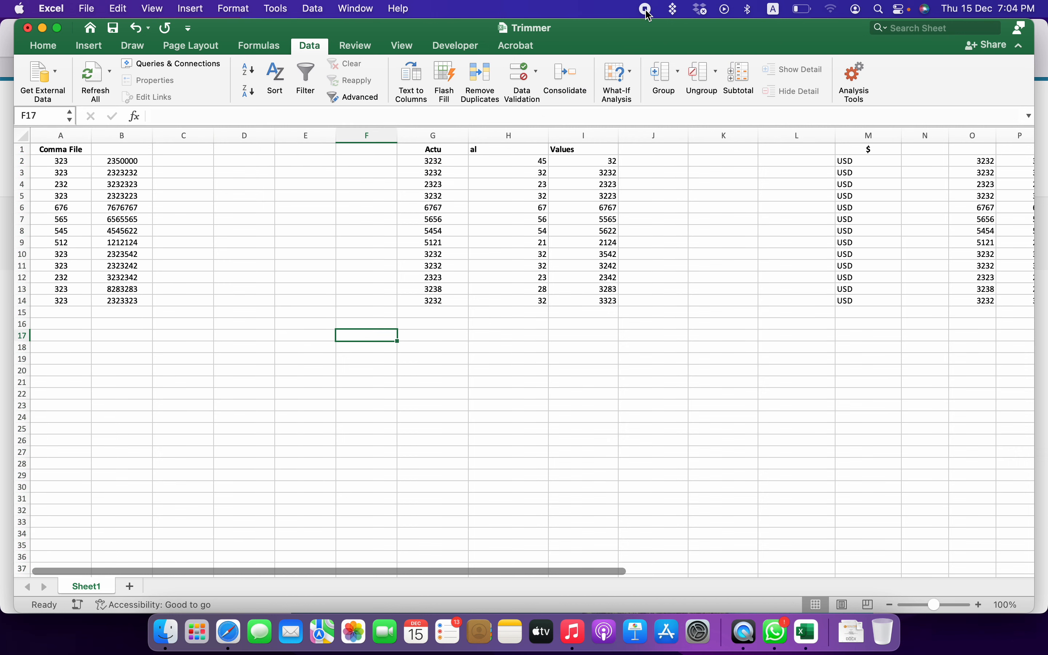